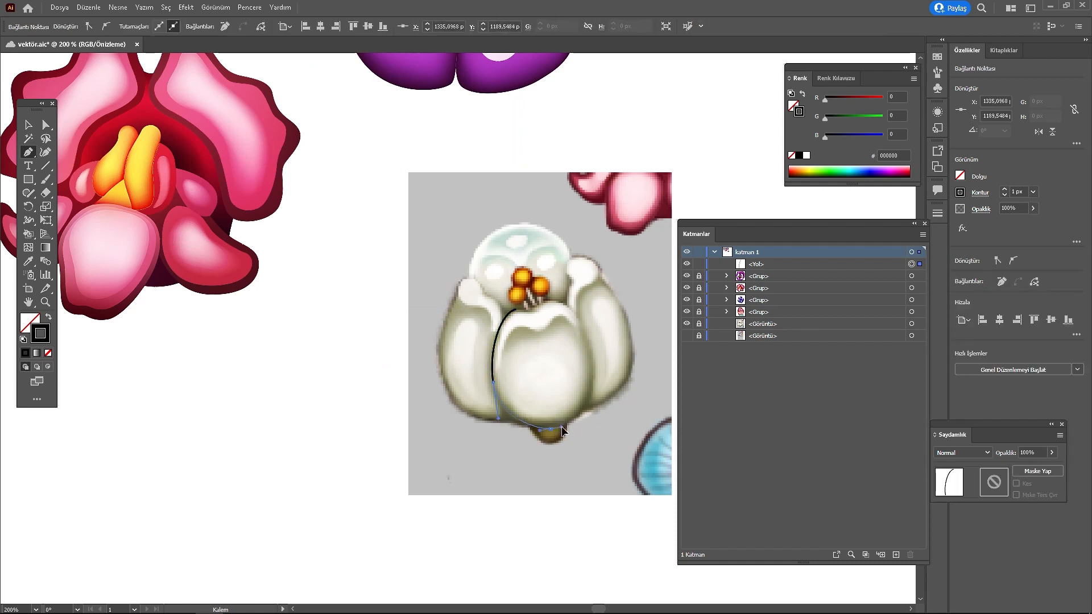
Step: Complete the closed Pen tool outline of the front centre petal over the white flower reference
left_click_drag(550, 428, 568, 425)
left_click_drag(592, 360, 540, 297)
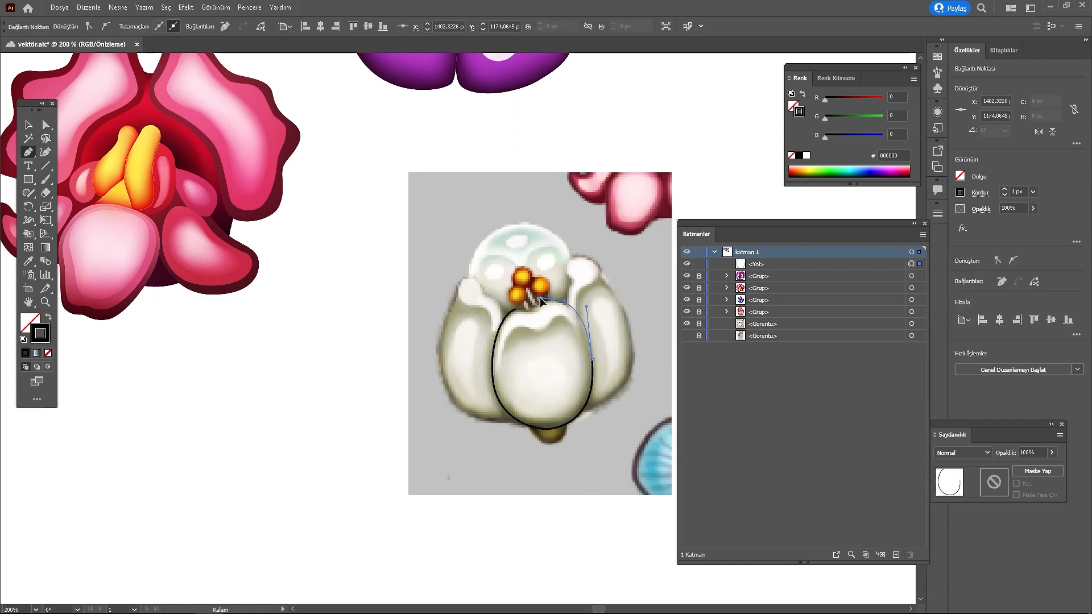
left_click(537, 307)
left_click(516, 310)
left_click(284, 420, "ctrl")
Step: Trace the left petal's rounded tip and outer edge down to the base of the centre petal
scroll(284, 420, "down", 2)
scroll(382, 384, "up", 2)
left_click_drag(466, 350, 523, 377)
left_click(538, 360)
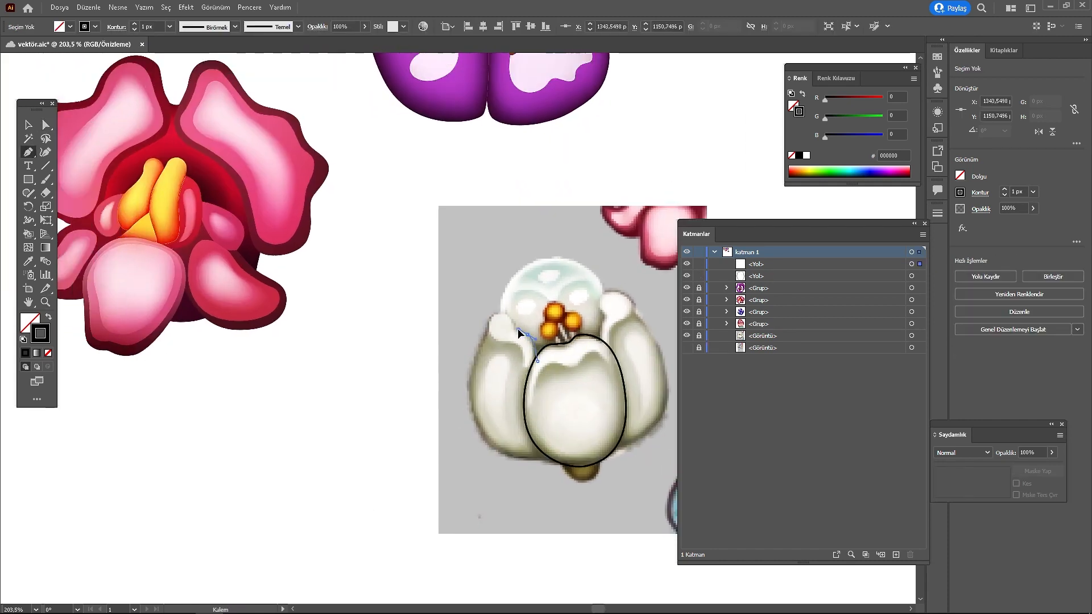
left_click_drag(516, 329, 475, 317)
left_click(516, 328)
left_click_drag(458, 397, 460, 429)
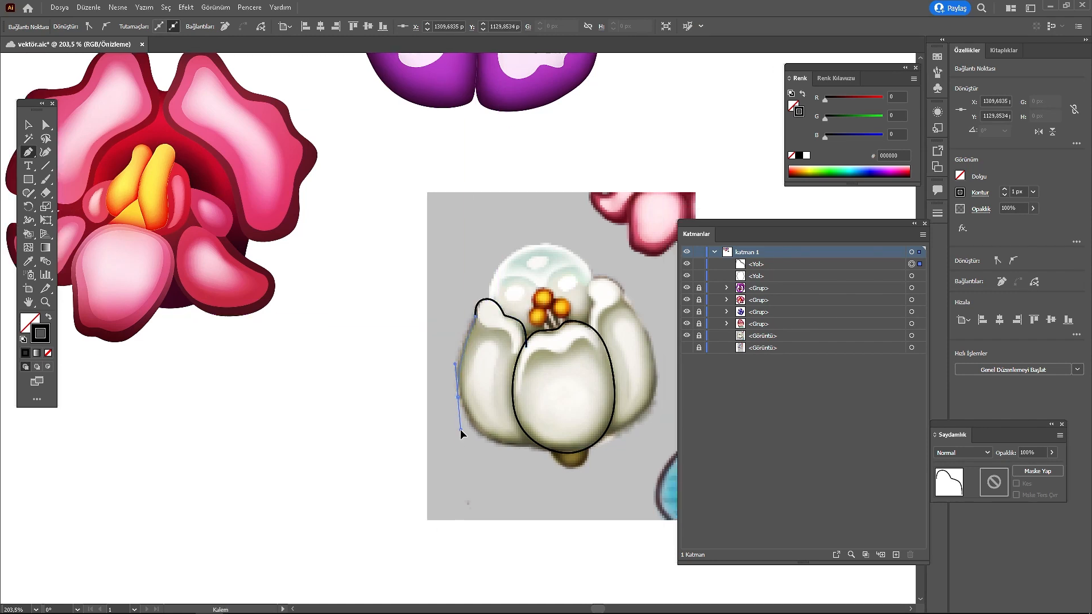
left_click(549, 447)
left_click(364, 407, "ctrl")
Step: Trace the right petal's rounded tip and its outer edge down to the base as two open paths
left_click_drag(362, 408, 279, 408)
mouse_move(457, 350)
left_mouse_down()
mouse_move(549, 349)
mouse_move(518, 334)
mouse_move(541, 336)
left_mouse_up()
left_click(510, 368)
left_click_drag(530, 337, 496, 316)
left_click(521, 374)
left_click(507, 265)
left_click_drag(541, 369, 533, 393)
left_click(486, 407)
left_click(468, 390, "ctrl")
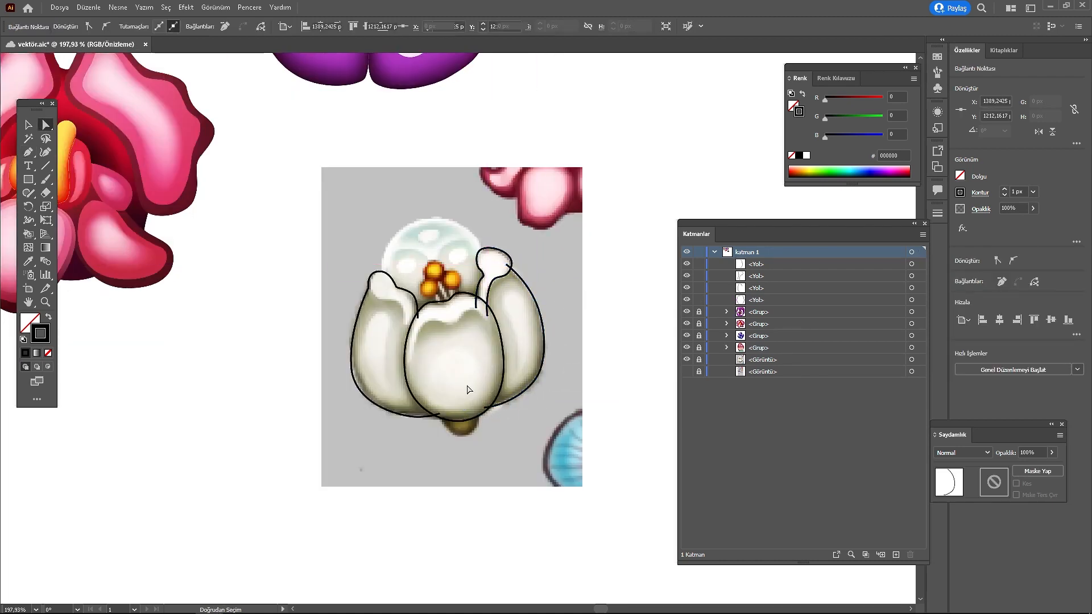
Step: Trace the fold line below the left petal's rounded tip, running to the edge of the centre petal
left_click_drag(398, 333, 421, 333)
left_click_drag(419, 332, 544, 374)
left_click(539, 373)
left_click_drag(518, 333, 506, 334)
left_click_drag(478, 312, 476, 302)
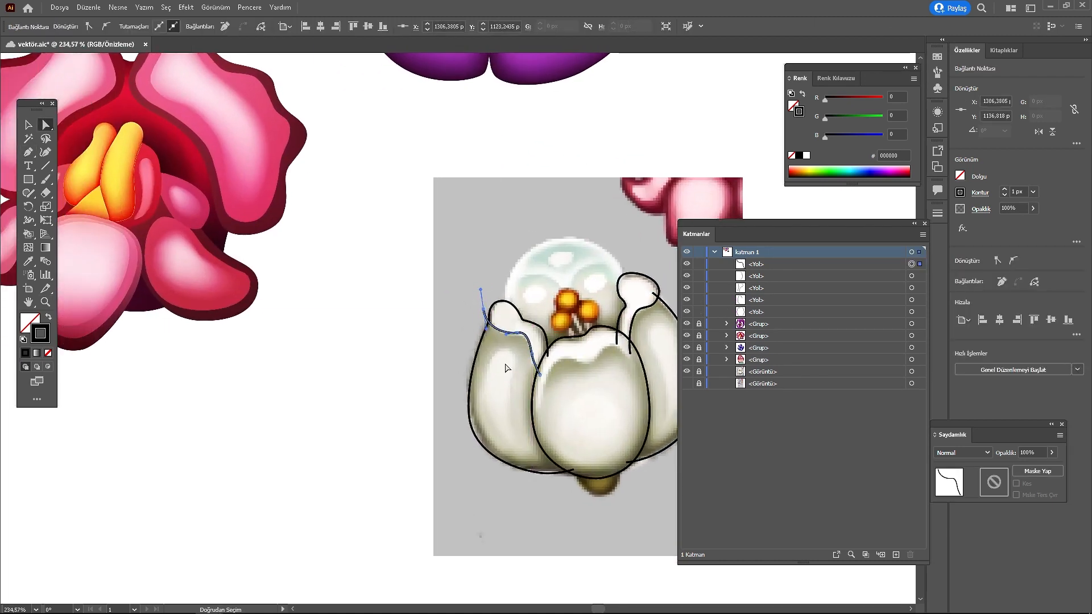
left_click(508, 369, "ctrl")
Step: Trace the wavy fold line across the upper part of the centre petal, from its left to its right edge
left_click_drag(507, 369, 413, 323)
left_click(448, 370)
left_click_drag(472, 373, 462, 343)
left_click_drag(482, 309, 491, 308)
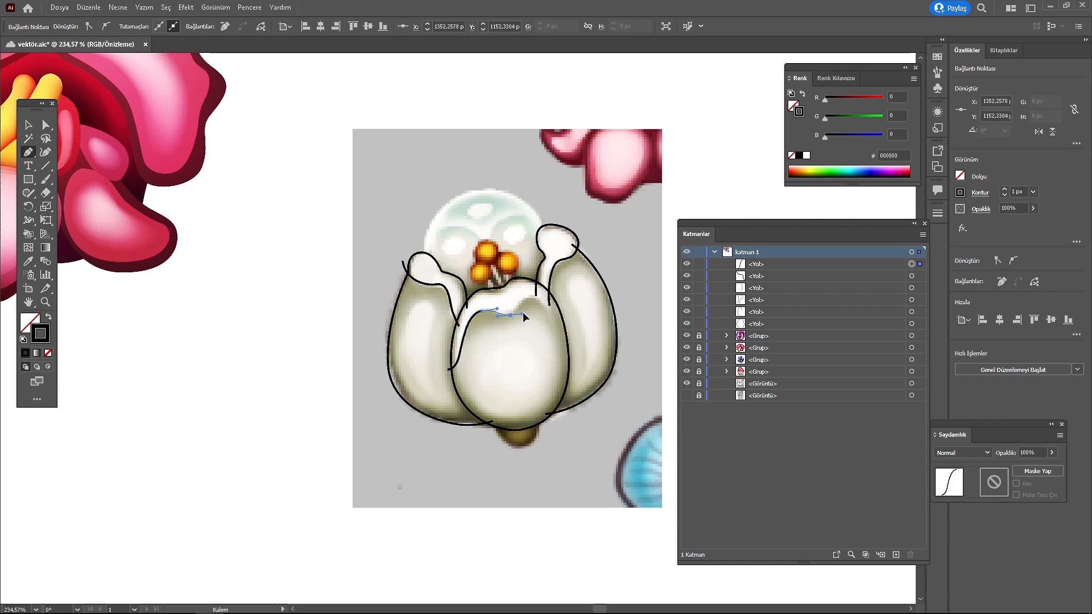
left_click_drag(559, 313, 560, 312)
left_click(564, 312)
left_click(540, 341, "ctrl")
Step: Trace the dome behind the stamens as an arc between the tips of the left and right petals
left_click_drag(501, 364, 529, 370)
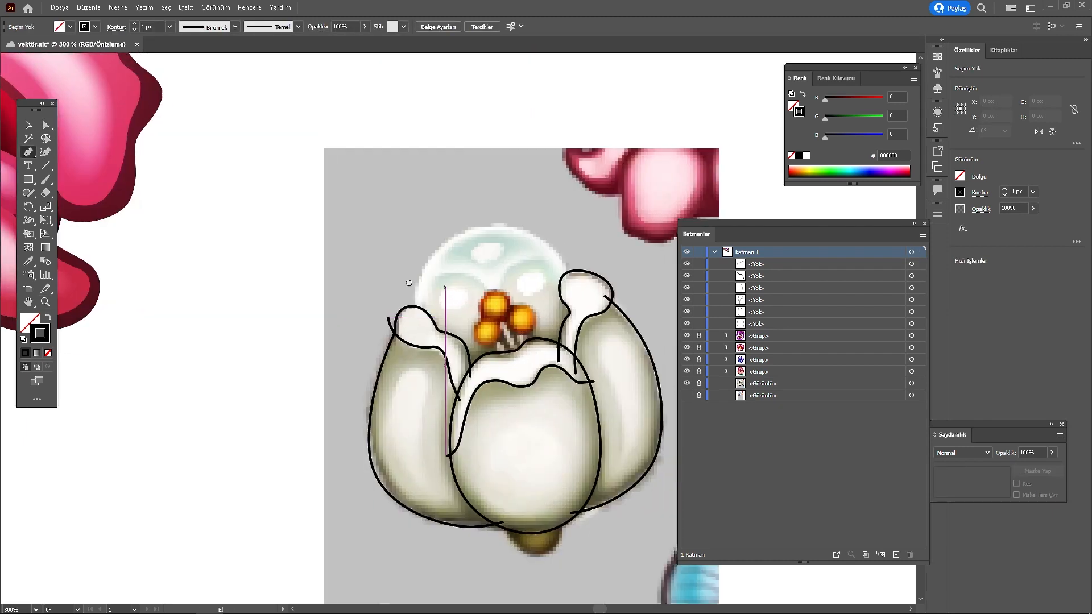
left_click_drag(411, 284, 433, 270)
left_click(436, 298)
left_click_drag(496, 212, 570, 184)
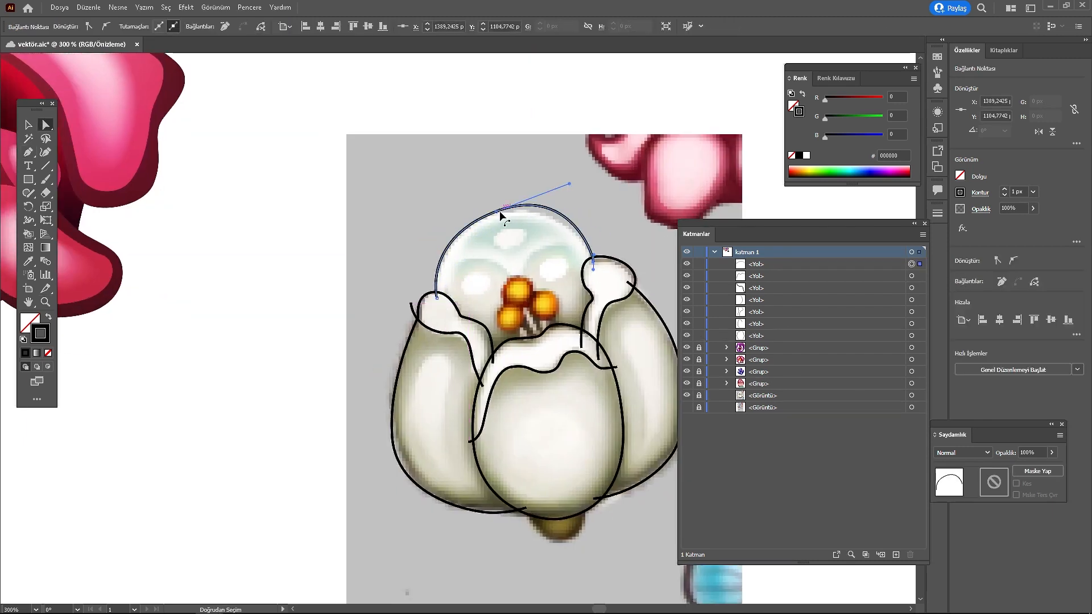
left_click(563, 239, "ctrl")
Step: Trace a closed, elongated highlight shape inside the left petal
left_click_drag(572, 335, 541, 339)
left_click_drag(569, 398, 572, 313)
left_click_drag(478, 255, 463, 252)
left_click_drag(453, 293, 486, 345)
left_click(478, 256)
left_click(547, 308, "ctrl")
Step: Trace a closed, egg-shaped highlight inside the centre petal
left_click_drag(548, 306, 540, 315)
left_click_drag(546, 296, 566, 367)
left_click_drag(581, 319, 534, 300)
left_click(538, 307, "ctrl")
scroll(541, 307, "down", 1)
Step: Trace a closed, elongated highlight shape inside the right petal
left_click_drag(569, 307, 514, 340)
left_click(542, 280)
left_click_drag(538, 297, 545, 310)
left_click_drag(550, 359, 546, 372)
left_click_drag(566, 335, 550, 280)
left_click_drag(542, 281, 538, 293)
left_click(535, 296, "ctrl")
Step: Trace a larger closed shading contour around the left petal's highlight
scroll(512, 319, "up", 5)
left_click_drag(400, 258, 389, 256)
left_click_drag(355, 288, 349, 316)
left_click_drag(398, 406, 403, 411)
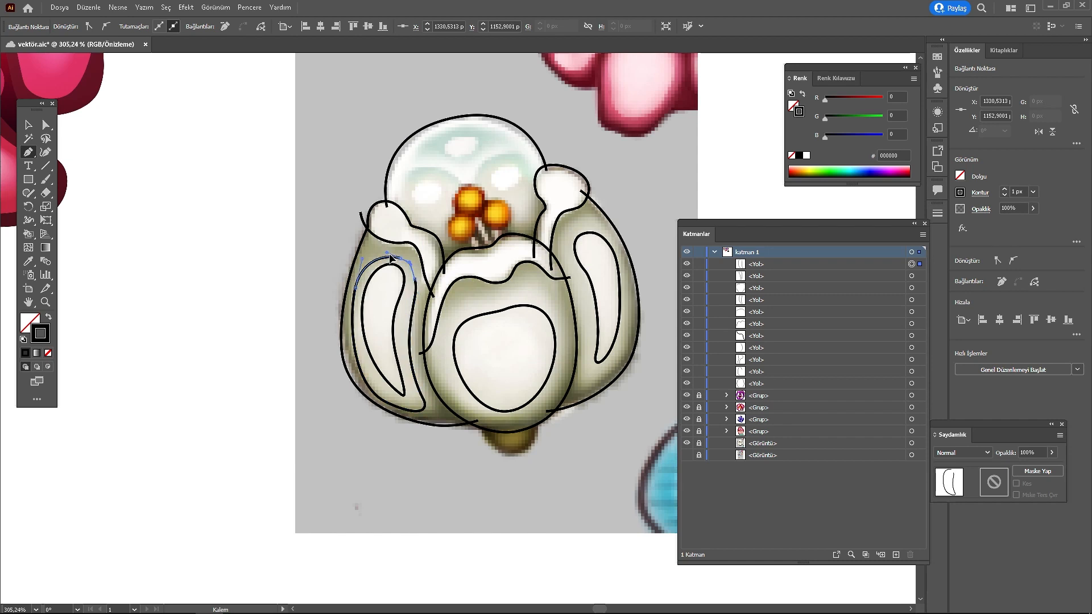
left_click_drag(392, 256, 403, 310)
left_click(427, 310, "ctrl")
Step: Trace a larger closed shading contour around the right petal's highlight
scroll(456, 302, "up", 1)
left_click_drag(489, 302, 437, 302)
left_click_drag(519, 250, 520, 334)
left_click_drag(521, 408, 515, 434)
mouse_move(523, 439)
left_mouse_down()
mouse_move(545, 431)
mouse_move(540, 293)
left_mouse_up()
Step: Trace the short rounded stem below the centre petal as a U-shaped path
left_click(471, 355)
mouse_move(500, 384)
left_mouse_down()
mouse_move(524, 383)
mouse_move(523, 569)
left_mouse_up()
left_click(529, 346)
left_click(541, 387, "ctrl")
Step: Draw an ellipse over each of the three orange stamen heads
key("l")
left_click_drag(433, 303, 464, 334)
left_click_drag(441, 271, 482, 306)
left_click_drag(511, 288, 471, 323)
Step: Trace the closed oval highlight near the top of the dome with the Pen tool
key("p")
mouse_move(433, 217)
left_mouse_down()
mouse_move(402, 202)
mouse_move(429, 207)
left_mouse_up()
left_click_drag(427, 219, 438, 227)
mouse_move(469, 217)
left_mouse_down()
mouse_move(479, 209)
mouse_move(472, 198)
left_mouse_up()
scroll(455, 182, "up", 3)
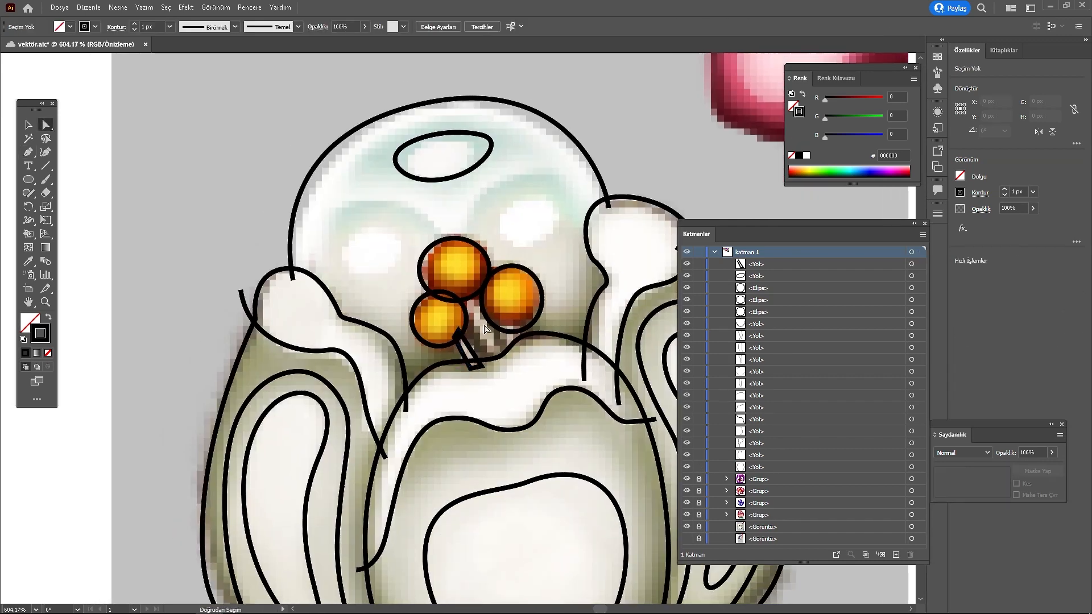
Step: Trace the filament below the right stamen head as a narrow closed shape
key("p")
left_click(522, 350)
left_click(522, 321)
left_click(510, 322)
left_click(507, 360)
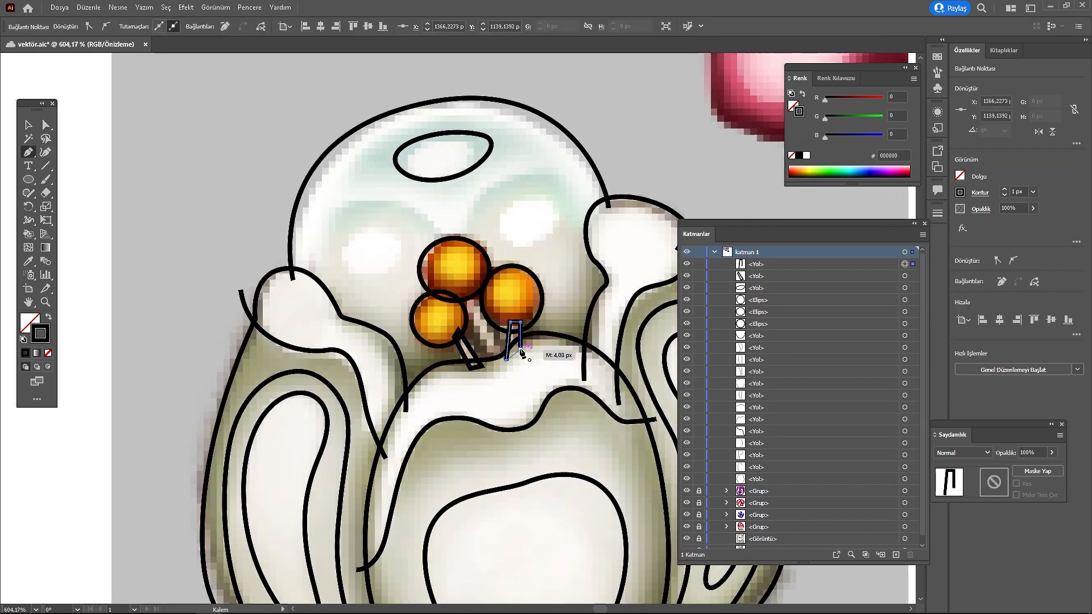
left_click(521, 350)
left_click_drag(521, 349, 514, 342)
Step: Trace the middle filament from the upper stamen head down to the centre petal and deselect it
left_click(459, 284)
left_click(495, 348)
left_click(482, 356)
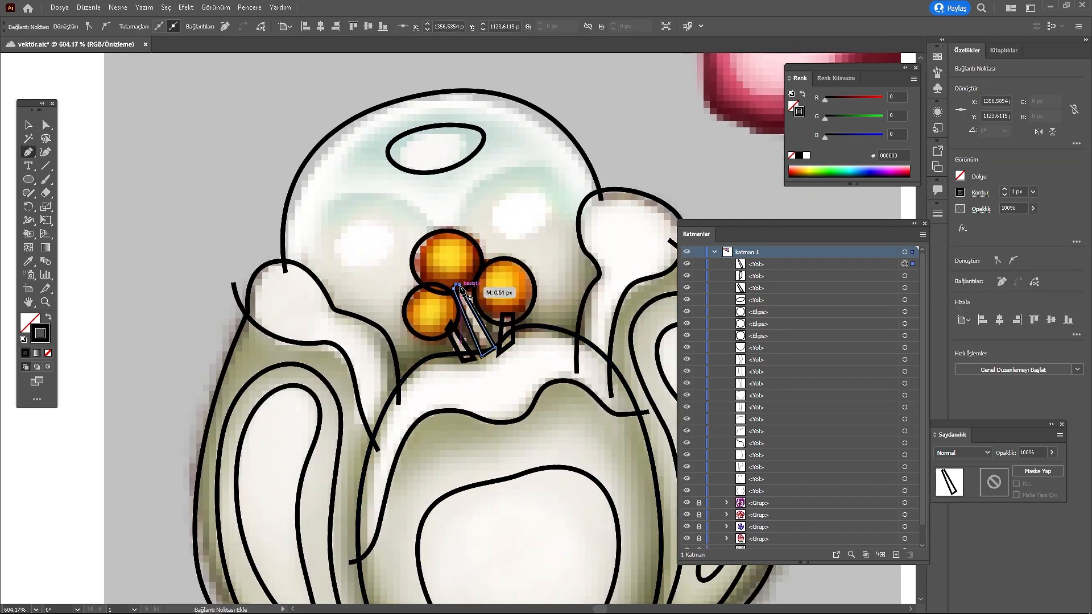
key("ctrl+shift+a")
Step: Trace the curved bubble arc on the right side of the dome
scroll(385, 458, "down", 3)
left_click(440, 317)
left_click_drag(448, 275, 464, 259)
left_click_drag(498, 262, 511, 267)
left_click(490, 340, "ctrl")
Step: Trace the matching bubble arc on the left side of the dome
scroll(416, 319, "up", 1)
left_click_drag(416, 319, 513, 310)
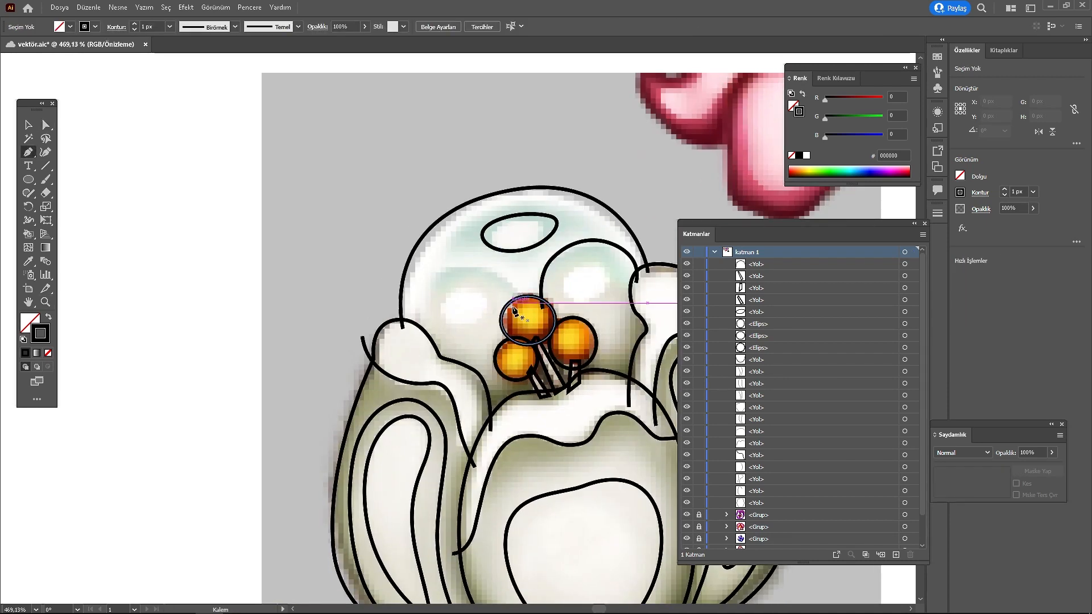
left_click(512, 307)
left_click_drag(491, 274, 413, 310)
left_click(478, 325, "ctrl")
Step: Add an elliptical highlight inside each of the dome's two bubble arcs
left_click_drag(518, 313, 472, 308)
left_click_drag(472, 309, 430, 304)
mouse_move(407, 272)
left_mouse_down()
mouse_move(452, 311)
mouse_move(420, 322)
mouse_move(532, 265)
mouse_move(555, 291)
left_mouse_up()
key("v")
right_click(532, 264)
mouse_move(574, 476)
left_click(703, 518)
left_click(560, 392)
left_click(551, 305)
left_click_drag(455, 236, 430, 251)
left_click_drag(424, 251, 431, 251)
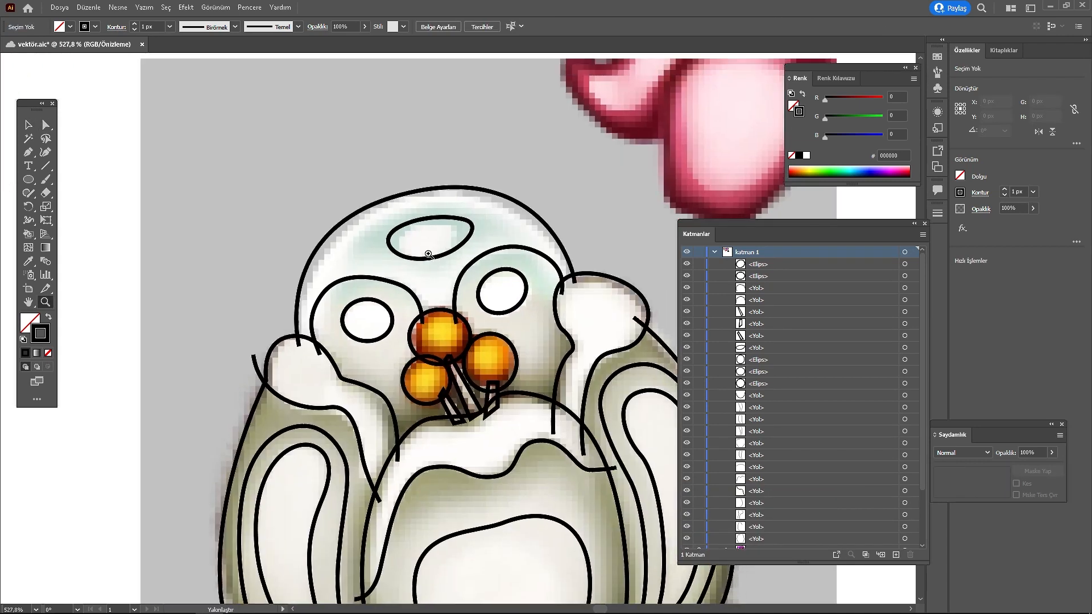
Step: Trace a closed contour around the dome's top highlight, dipping to a point between the two bubble arcs
key("p")
left_click_drag(350, 262, 342, 254)
left_click_drag(416, 211, 466, 199)
left_click_drag(516, 227, 474, 249)
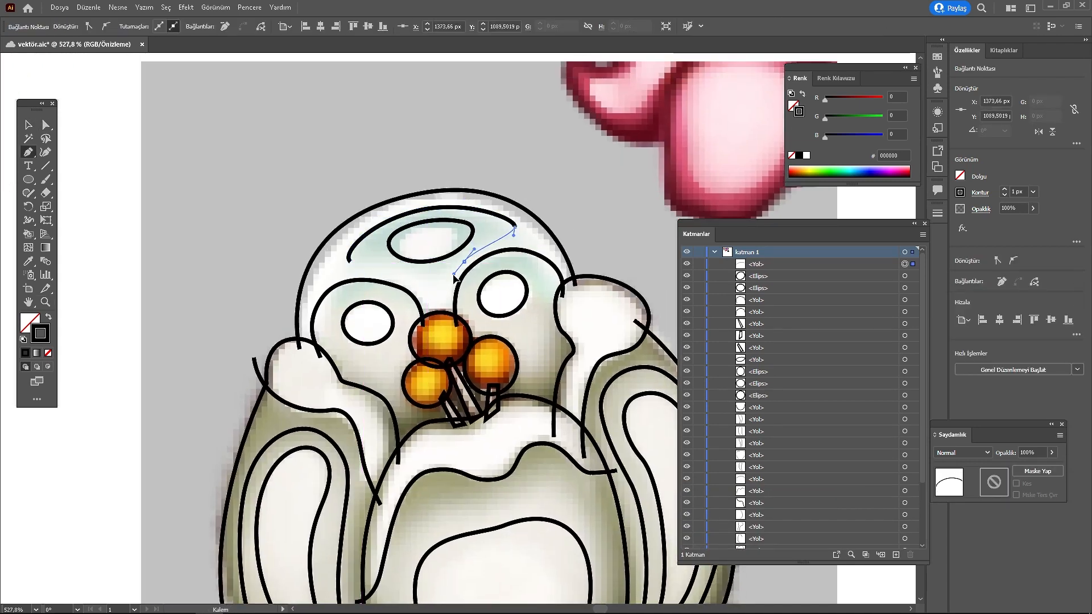
left_click(351, 262)
Step: Select the entire flower line drawing and move it to the empty canvas left of the reference image
key("v")
scroll(455, 273, "down", 5)
left_click_drag(418, 122, 643, 387)
left_click_drag(532, 232, 316, 347)
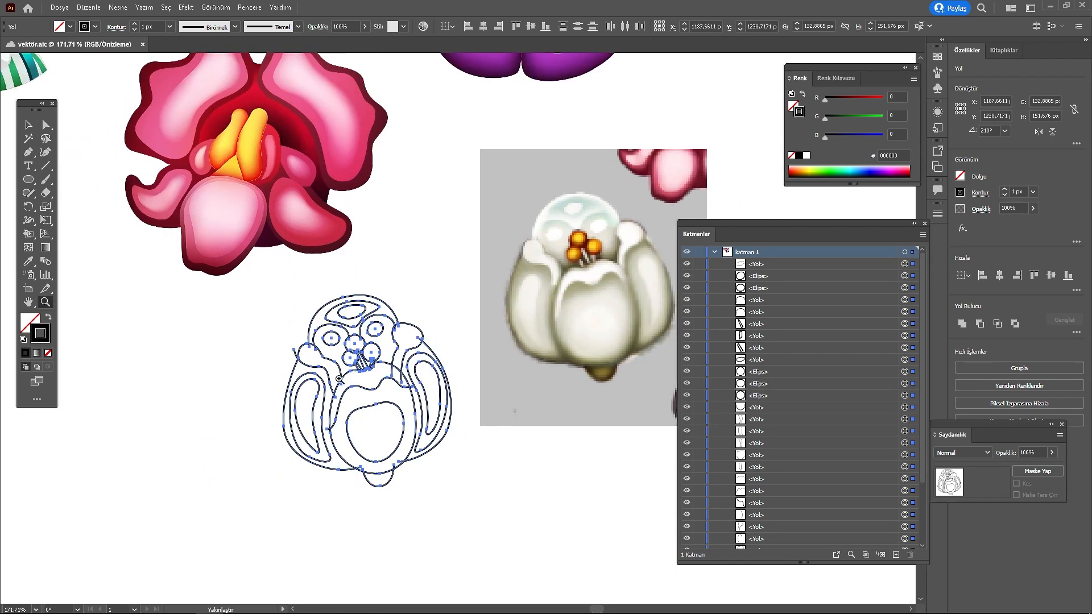
Step: Trim the overhanging line ends around the petals and the flower base with the Shape Builder tool
scroll(341, 358, "up", 3)
key("shift+m")
left_click(279, 326, "alt")
scroll(259, 346, "down", 1)
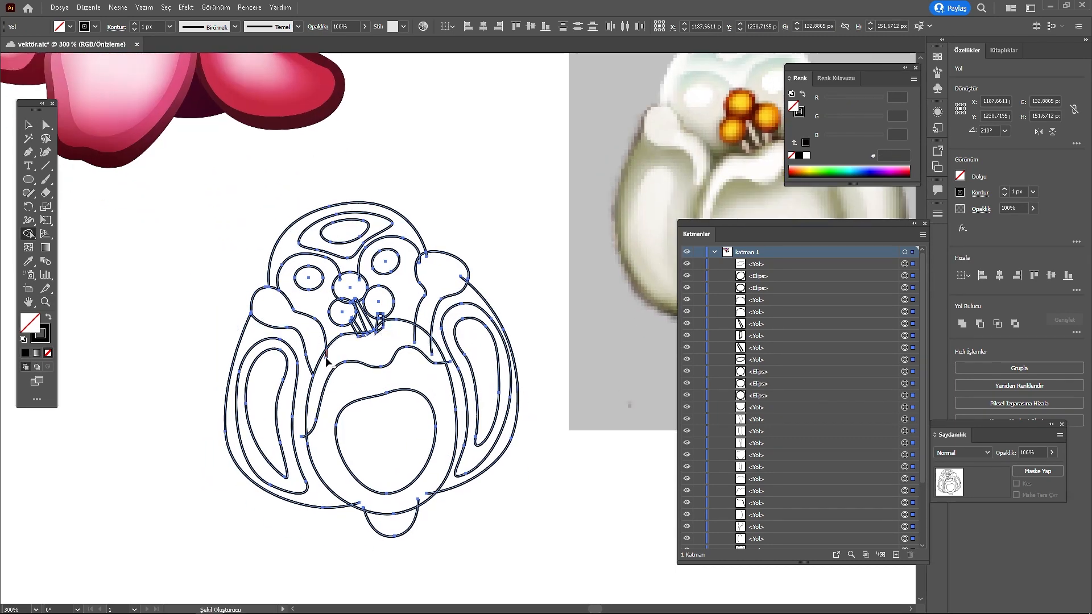
left_click(417, 505)
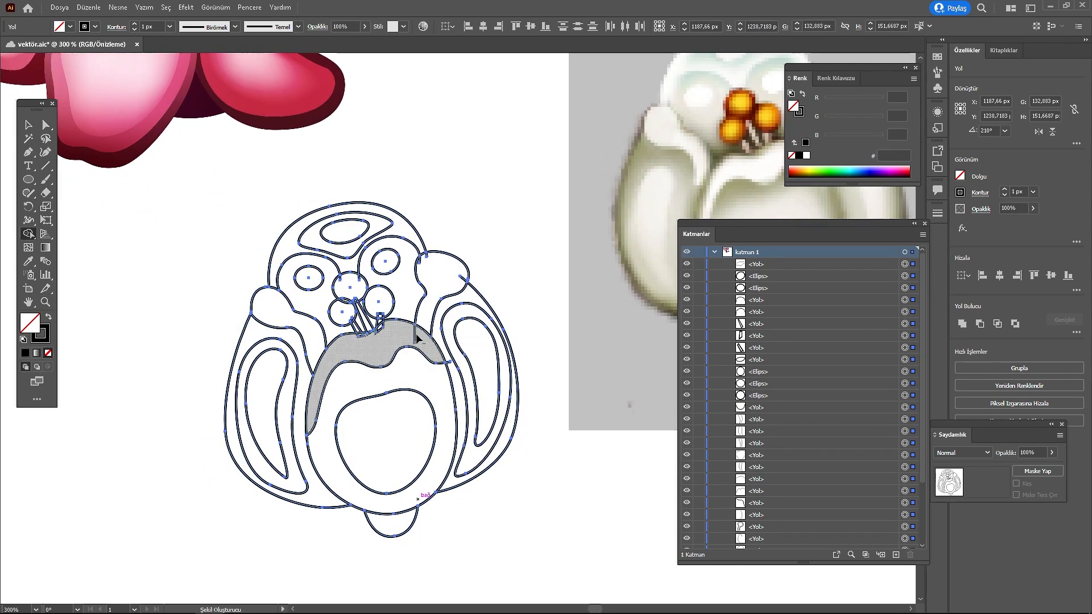
Step: Remove the stray overlapping pieces around the stamen heads and filaments with the Shape Builder tool
scroll(427, 261, "up", 3)
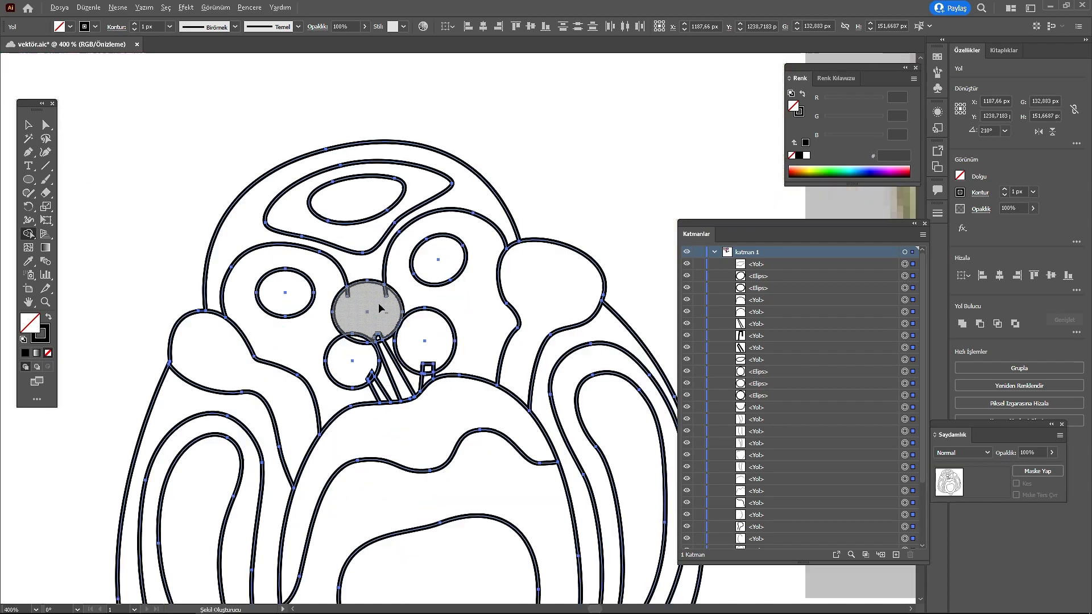
left_click(382, 403, "alt")
left_click(457, 391, "alt")
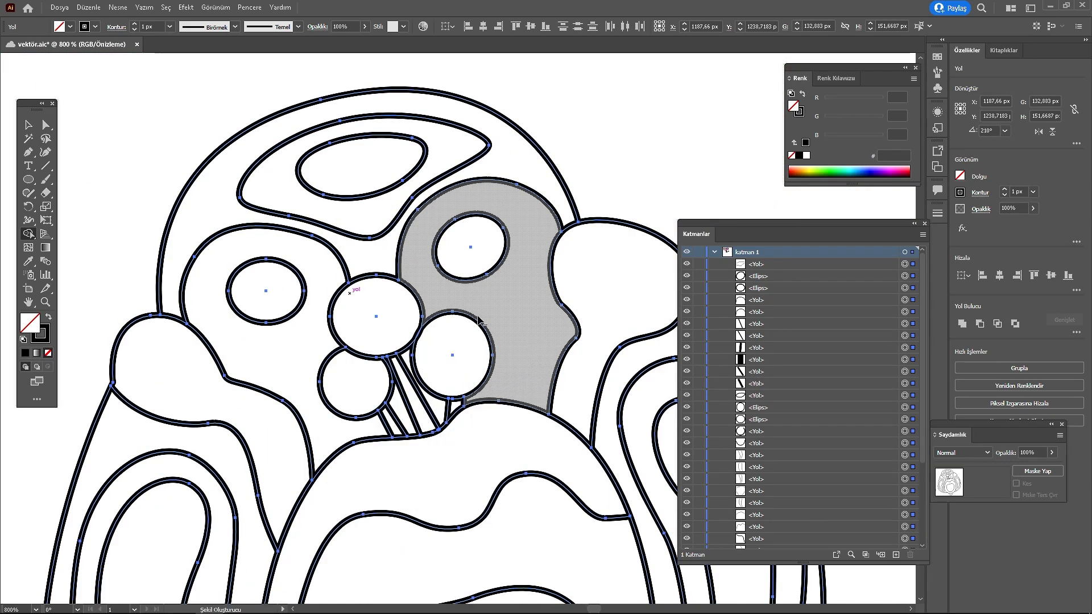
Step: Reselect the whole line drawing and turn the right petal's outer region into its own shape with Shape Builder
scroll(370, 366, "down", 3)
key("a")
scroll(228, 174, "down", 2)
left_click_drag(191, 218, 472, 489)
key("shift+m")
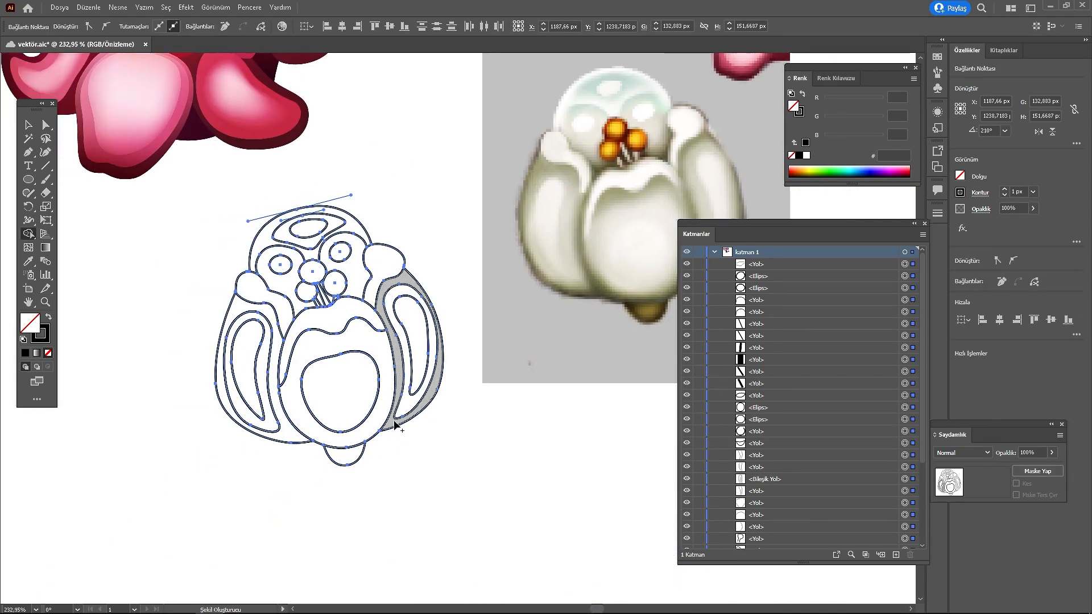
left_click(394, 426)
Step: Build separate shapes from the dome, stamen and filament regions with Shape Builder, and deselect the drawing
scroll(393, 298, "up", 1)
left_click(293, 307)
scroll(302, 301, "up", 1)
left_click(355, 294)
scroll(355, 294, "up", 1)
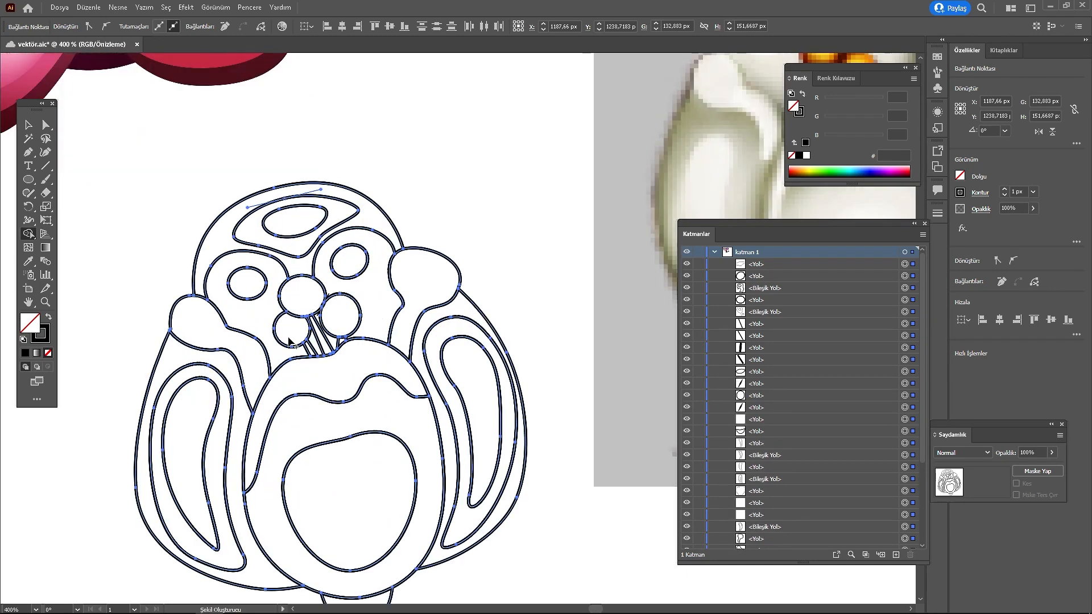
left_click(327, 348)
left_click_drag(300, 273, 288, 280)
left_click(288, 281)
scroll(327, 304, "down", 3)
key("a")
left_click(377, 454)
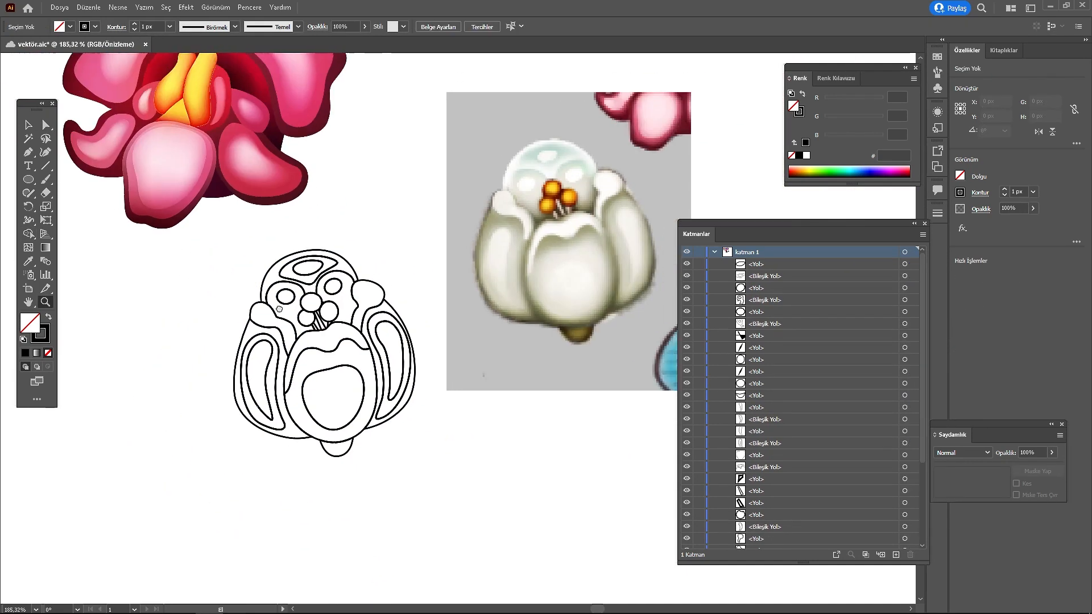
Step: Fill the front petal's inner oval and its surrounding body with light and beige tones sampled from the reference flower
left_click_drag(378, 455, 434, 480)
scroll(346, 489, "up", 1)
left_click(302, 380)
key("i")
left_click(586, 267)
key("a")
left_click(331, 457)
key("i")
left_click(626, 284)
Step: Fill the front petal's wavy upper rim with the near-white #fffdfb sampled from the reference flower
left_click(408, 480)
left_click(293, 359)
key("i")
left_click(589, 211)
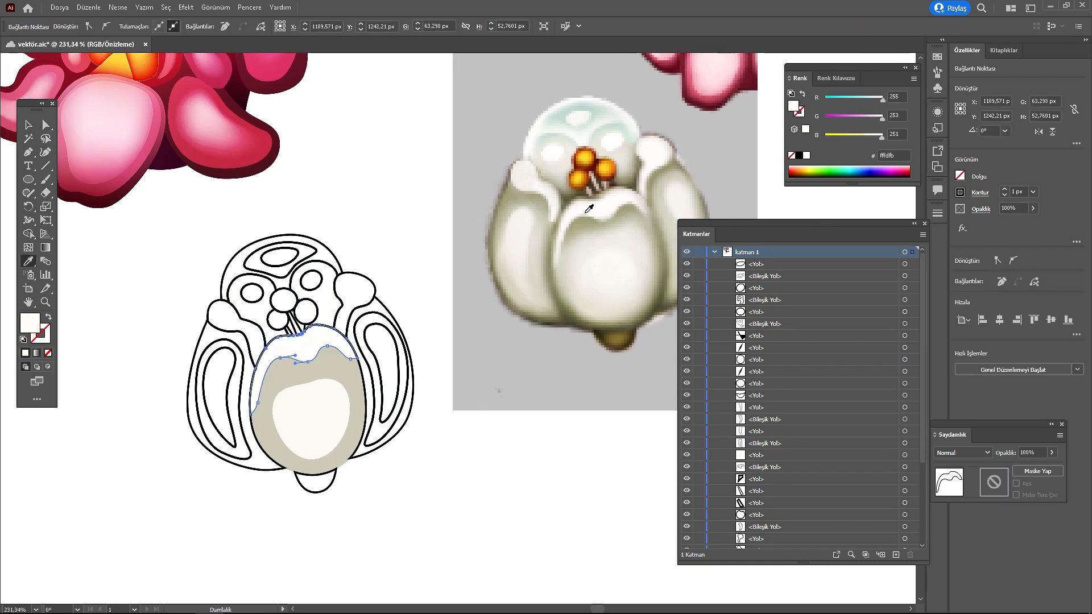
Step: Fill the small base tip under the front petal with the brown #84712f sampled from the reference
key("a")
left_click(312, 467)
key("i")
left_click(579, 320)
left_click(621, 300)
left_click(382, 486)
left_click_drag(381, 486, 332, 510)
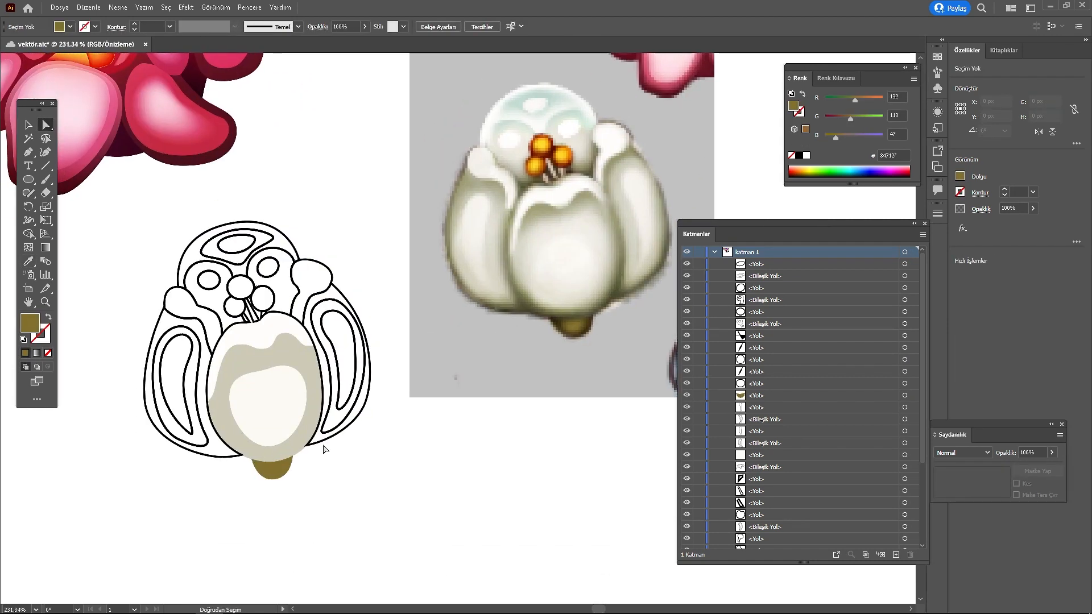
Step: Fill the right petal's outer region with the dark olive sampled from the reference petal's shaded edge
left_click(325, 439)
key("i")
left_click(622, 256)
key("a")
Step: Build the left petal's outer region with Shape Builder and fill it with olive sampled from the reference
left_click_drag(186, 486, 223, 484)
left_click(245, 452)
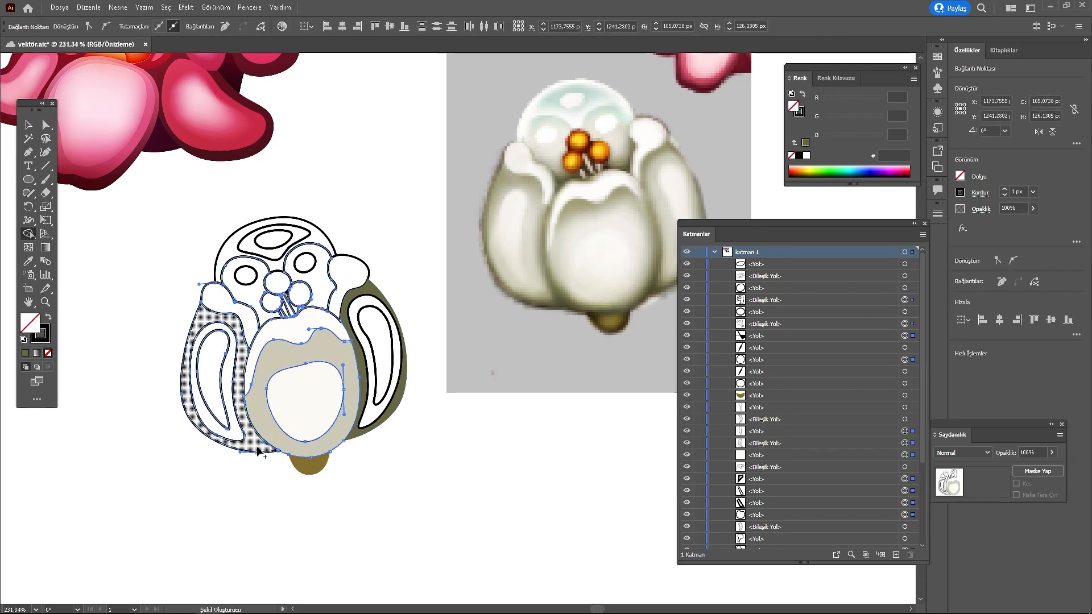
left_click(278, 451)
key("i")
left_click(555, 289)
left_click(364, 289)
scroll(347, 319, "down", 1)
Step: Fill the left petal's middle band and inner highlight with sampled reference tones, using #f6f4ef for the highlight
key("a")
left_click(242, 428)
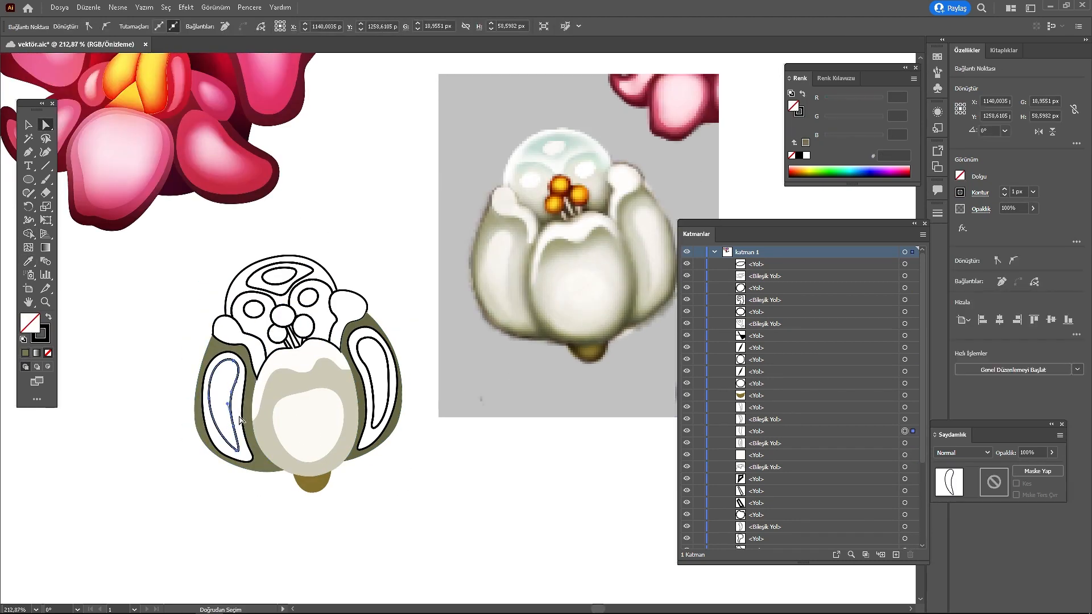
left_click(535, 284)
key("a")
left_click(229, 443)
key("i")
left_click(502, 257)
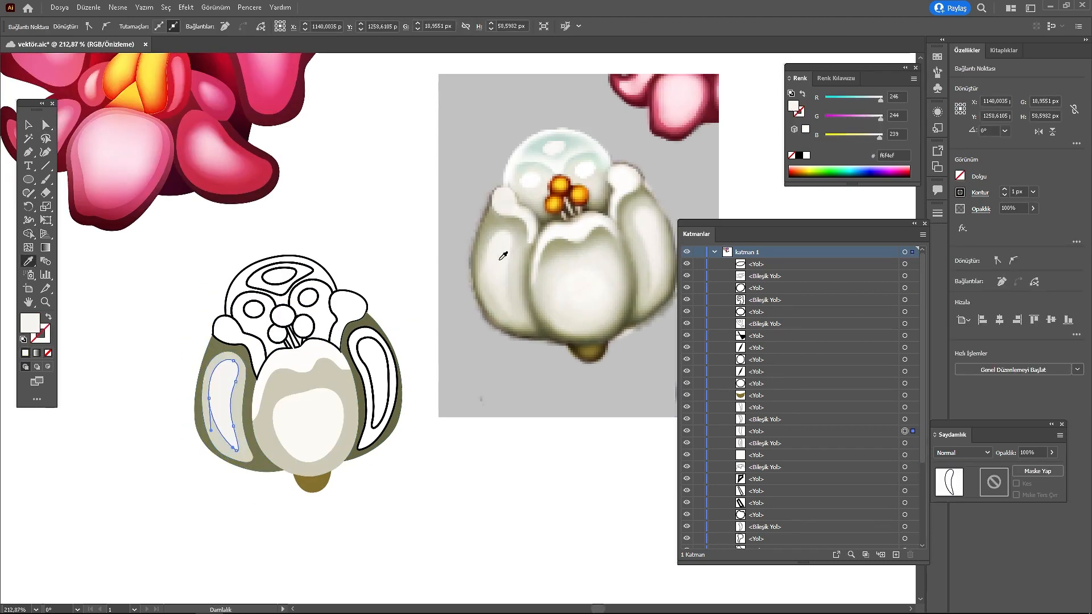
Step: Fill the right petal's middle band with the same tone as the left petal's band, #d1cfbb
key("a")
left_click(389, 484)
mouse_move(348, 444)
left_mouse_down()
mouse_move(366, 444)
mouse_move(342, 432)
left_mouse_up()
left_click(344, 430)
key("i")
left_click(203, 444)
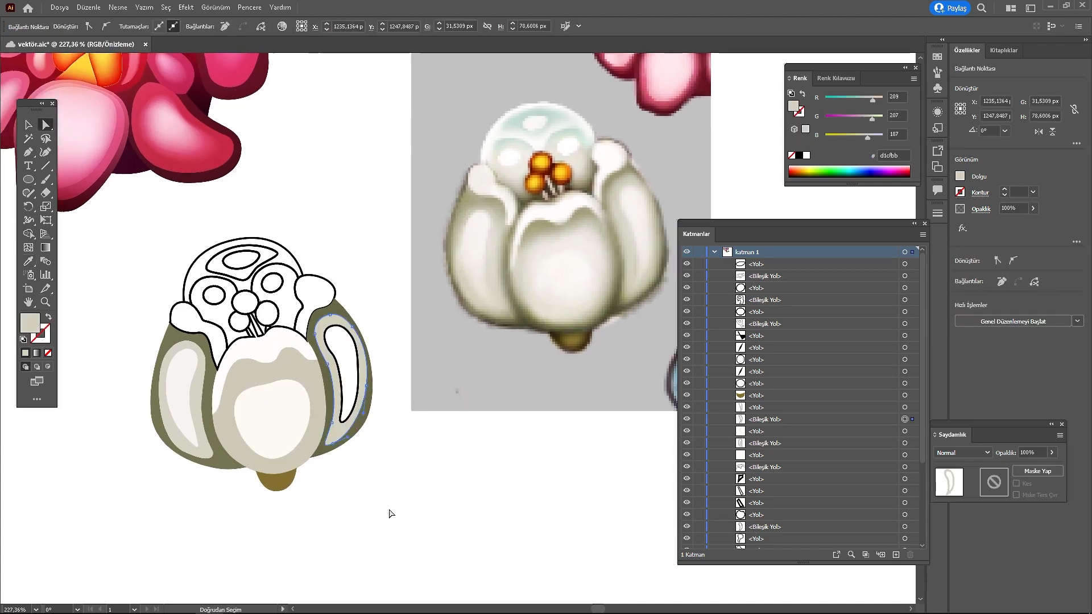
Step: Fill the right petal's inner highlight and the rounded tips of both side petals with sampled near-white tones
left_click(388, 514)
left_click(346, 414)
left_click(206, 298)
key("i")
left_click(557, 145)
key("a")
left_click_drag(289, 196, 343, 192)
Step: Separate the dome's outer band with Shape Builder and fill it with the near-white sampled from the reference dome
left_click(289, 247)
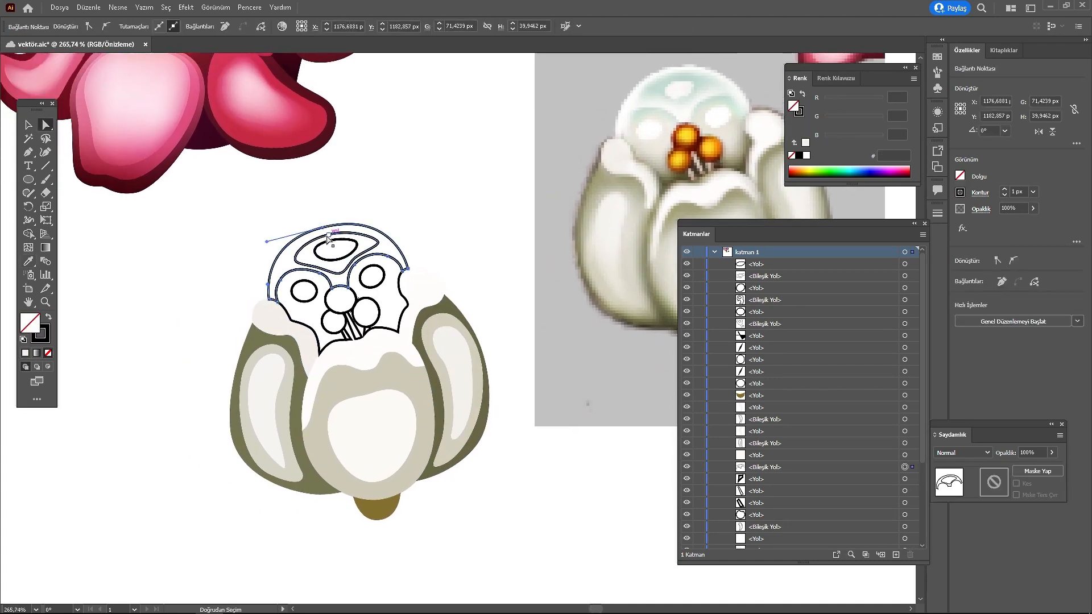
key("shift+m")
left_click(335, 247)
left_click(368, 228)
key("i")
left_click(656, 97)
Step: Fill the dome's upper patch with sampled pale teal and the oval inside it with near-white
key("a")
left_click(368, 236)
key("i")
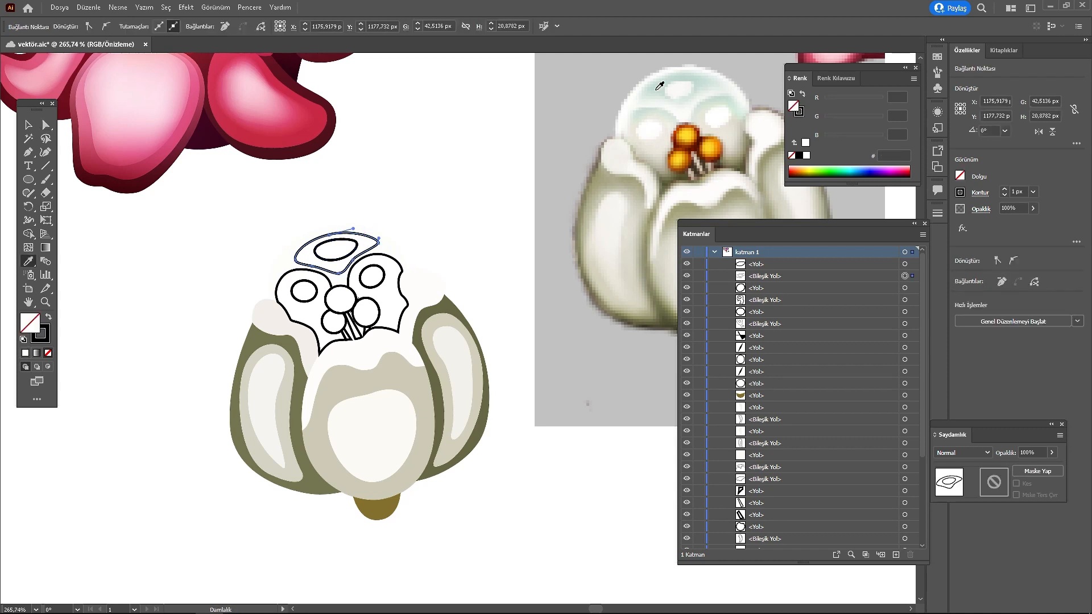
left_click(657, 90)
key("a")
left_click(346, 240)
key("i")
scroll(439, 234, "down", 4)
Step: Draw a rectangle about 210 × 194 px around the flower and send it behind all the artwork
key("v")
left_click_drag(293, 199, 480, 401)
key("m")
left_click_drag(245, 262, 465, 467)
right_click(427, 333)
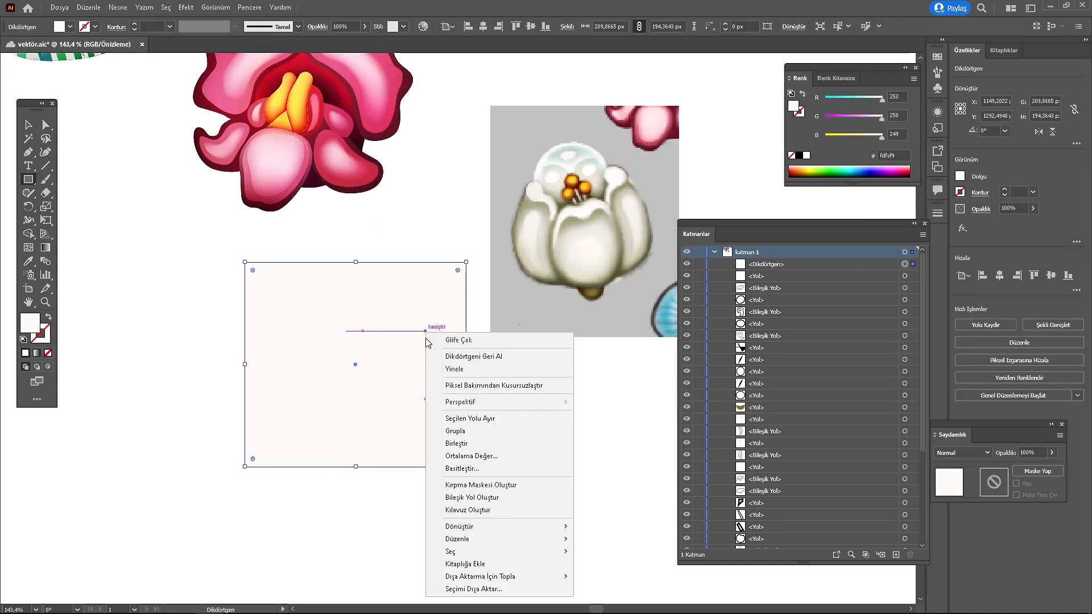
mouse_move(535, 539)
left_click(613, 577)
Step: Fill the backdrop rectangle with the grey #c1c1c1 sampled from the reference background and lock it
key("i")
left_click(582, 319)
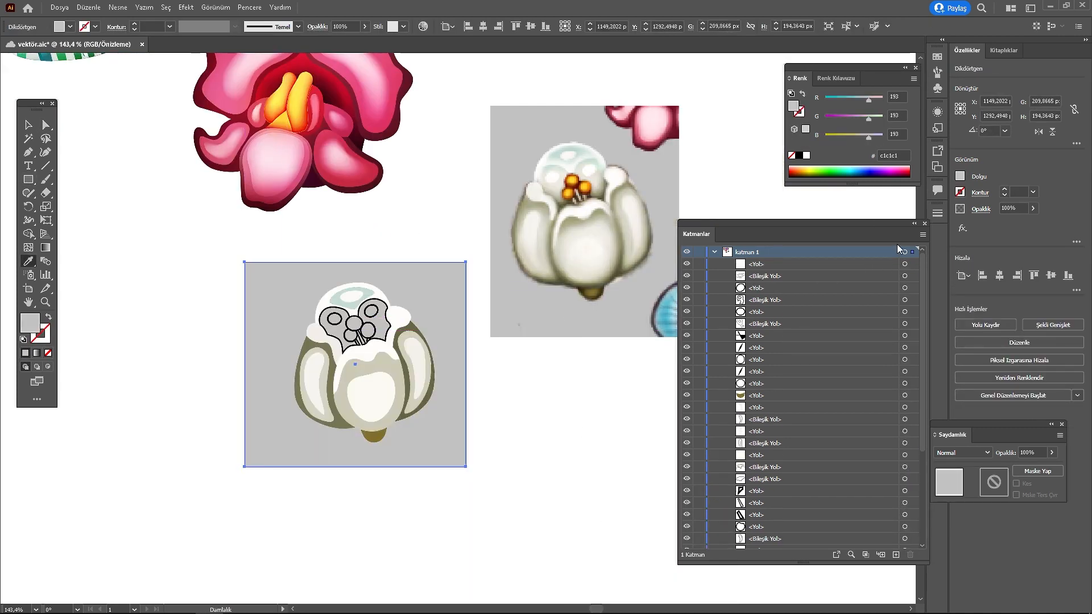
left_click_drag(923, 284, 923, 393)
left_click(699, 543)
Step: Fill the dome's right and left lobes with beige-grey tones sampled from the reference, using #d0d0c0 for the left lobe
scroll(441, 275, "up", 3)
key("a")
left_click(368, 340)
left_click(658, 148)
key("a")
left_click(311, 326)
key("i")
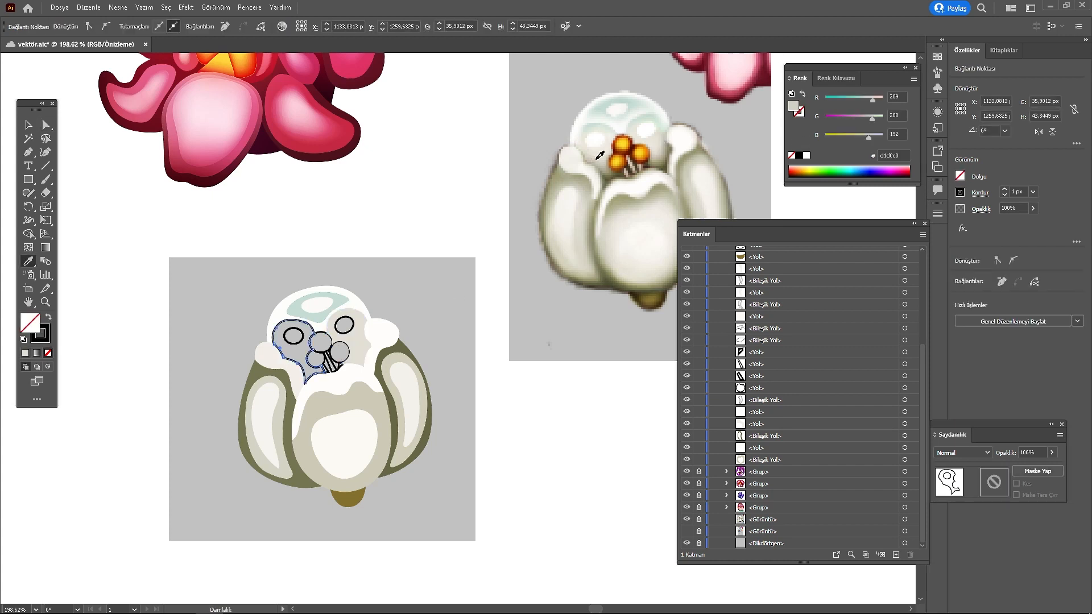
left_click(601, 157)
Step: Select the round highlights inside the dome's two lobes and fill them with near-white
key("a")
left_click(302, 330)
left_click(352, 320, "shift")
Step: Fill the stamen heads with red-brown and orange tones sampled from the reference stamens
left_click(321, 343)
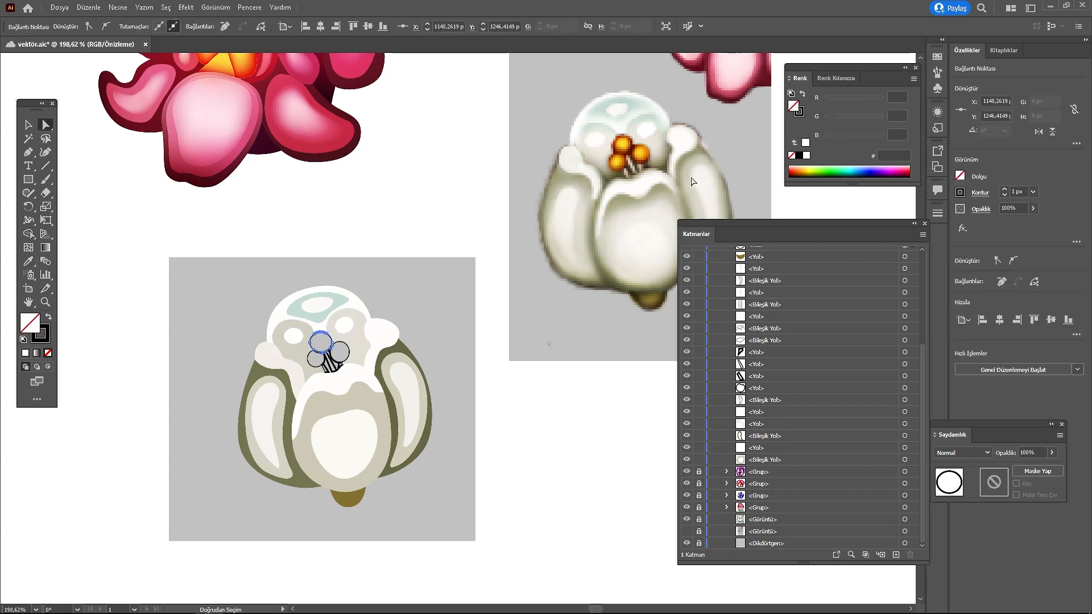
scroll(430, 329, "up", 2)
left_click(311, 357)
key("i")
left_click(685, 113)
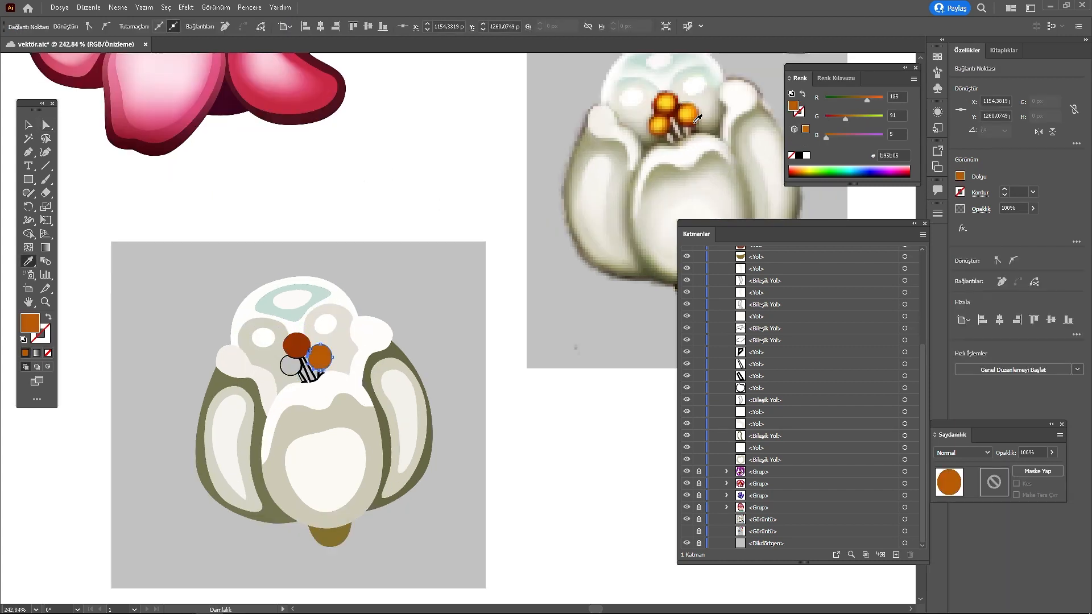
key("a")
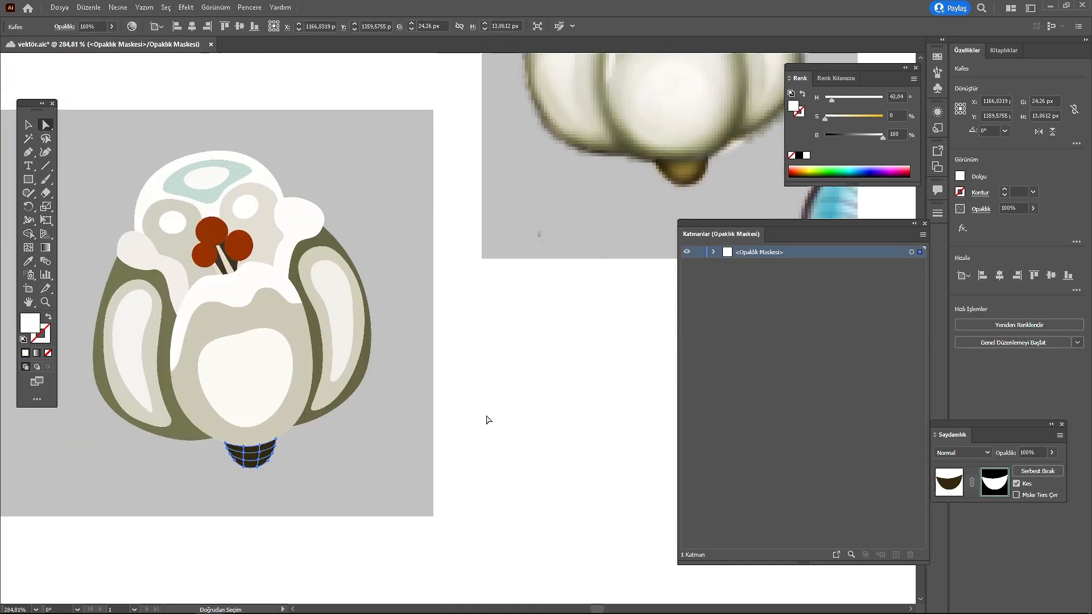
Step: Set the inner mesh points of the base tip's opacity mask to black and return to the artwork
left_click(489, 420)
left_click_drag(830, 141, 824, 142)
left_click(518, 361)
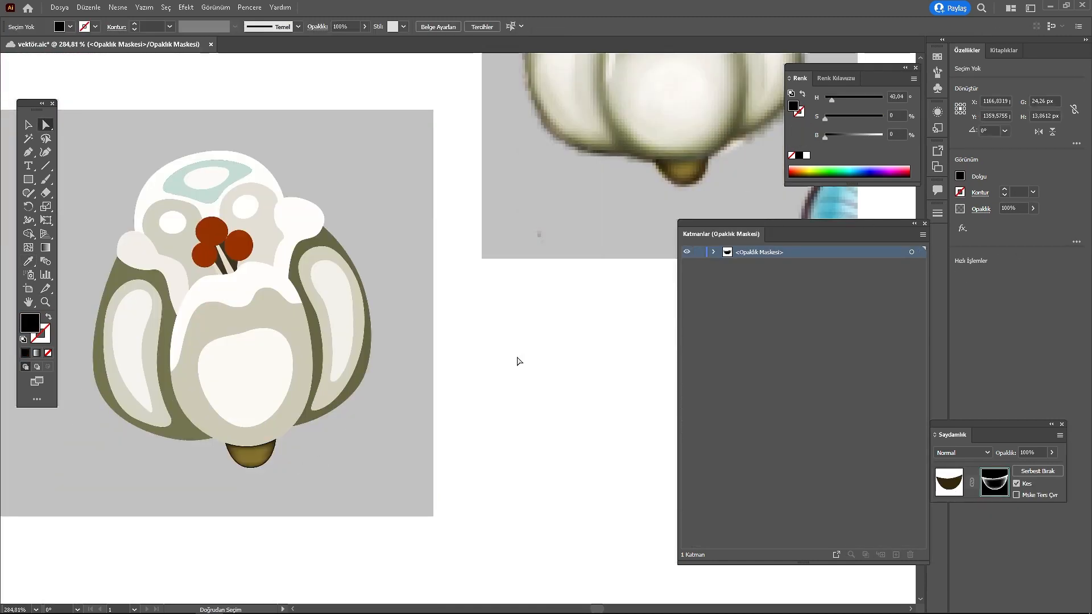
scroll(492, 447, "down", 2)
left_click(943, 481)
Step: Apply a steep linear gradient to the front petal's inner oval, with black end stops and a white middle stop
left_click(291, 398)
left_click(36, 353)
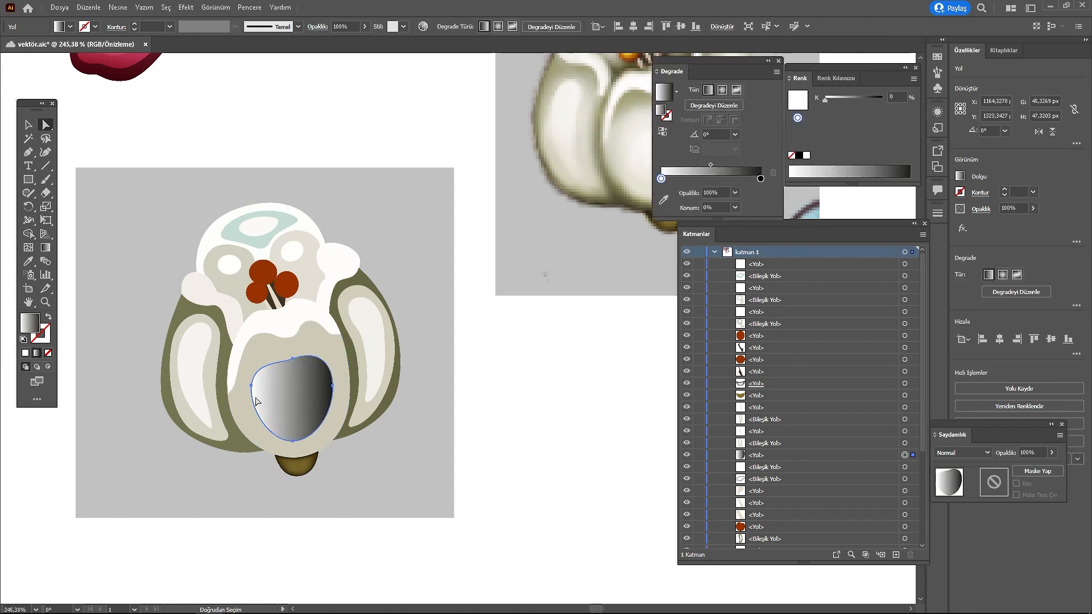
key("g")
mouse_move(294, 355)
left_mouse_down()
mouse_move(295, 446)
mouse_move(296, 402)
left_mouse_up()
mouse_move(295, 446)
left_mouse_down()
mouse_move(295, 355)
mouse_move(296, 499)
mouse_move(292, 438)
left_mouse_up()
left_click_drag(292, 484, 311, 482)
left_click_drag(301, 432, 304, 452)
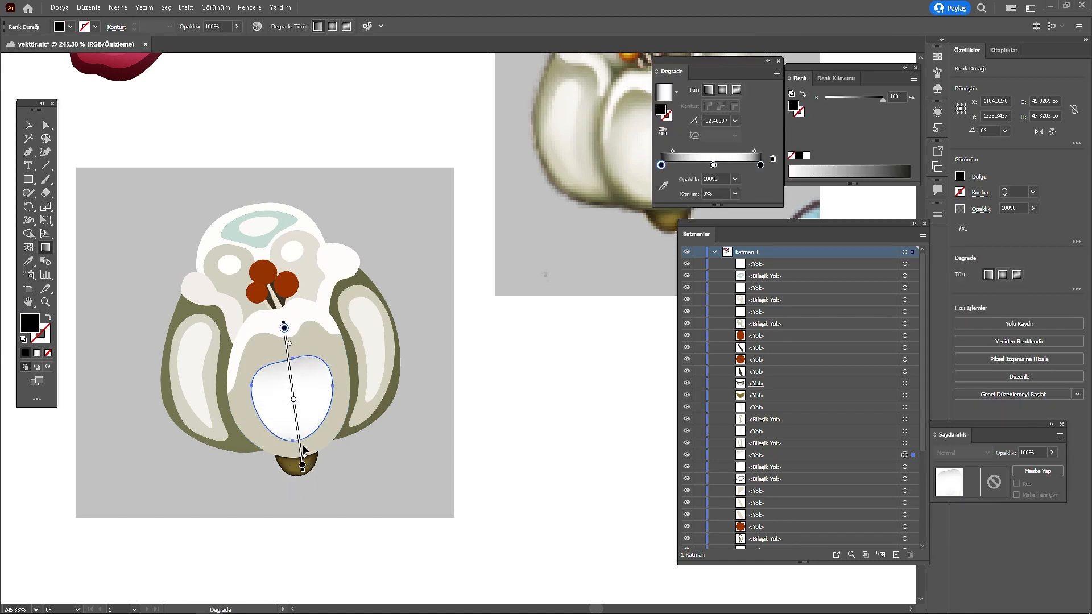
Step: Set the black end stops of the inner oval's gradient to 0% opacity
left_click(761, 166)
left_click(736, 179)
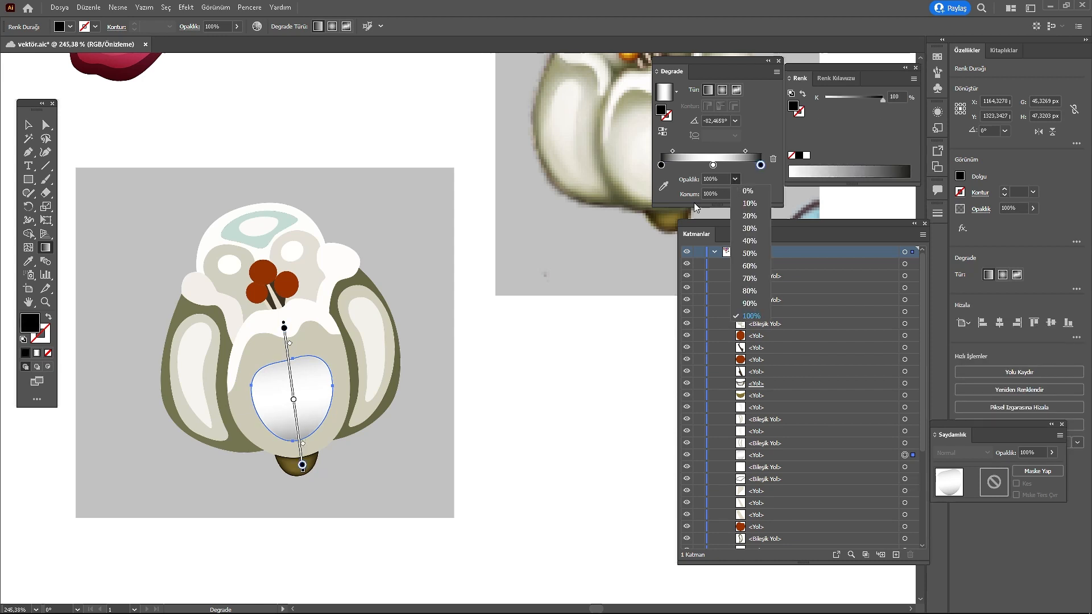
left_click(747, 191)
left_click(661, 165)
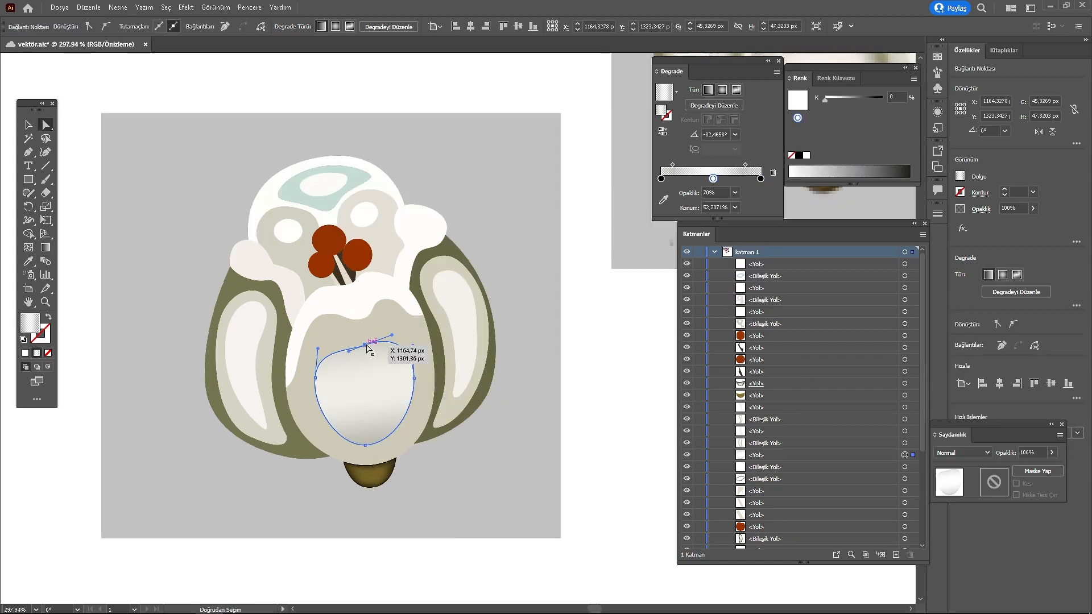
Step: Adjust the top anchor and its handles to reshape the upper edge of the front petal's inner oval
mouse_move(384, 339)
left_mouse_down()
mouse_move(382, 329)
mouse_move(399, 337)
left_mouse_up()
left_click(388, 350)
scroll(509, 326, "down", 1)
left_click(370, 338)
left_click(401, 356)
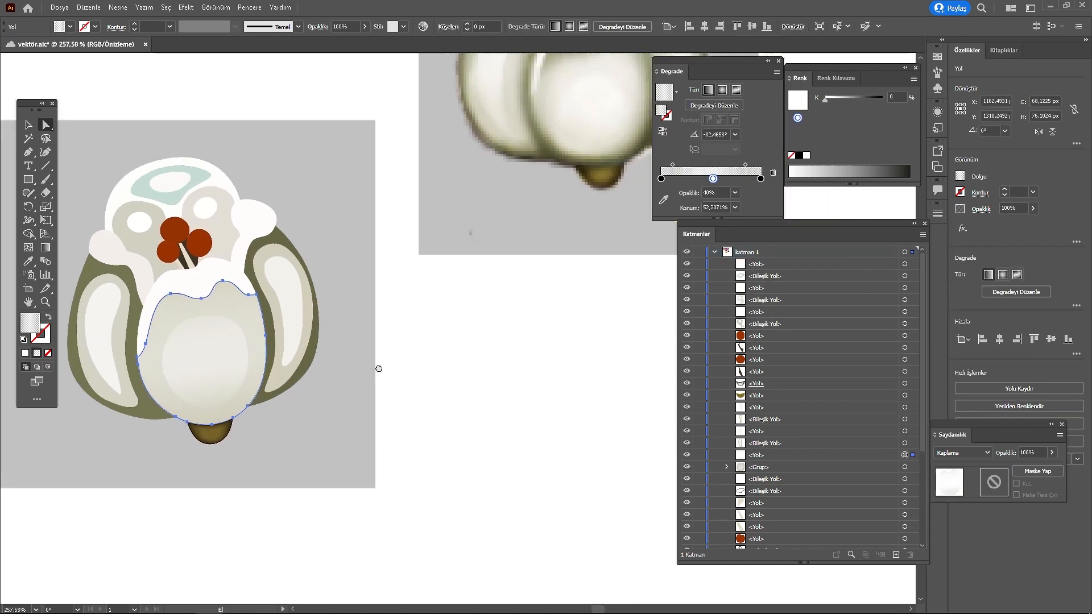
Step: Set the front petal overlay's blend mode to Normal and toggle its visibility to compare the shading
left_click_drag(379, 369, 460, 417)
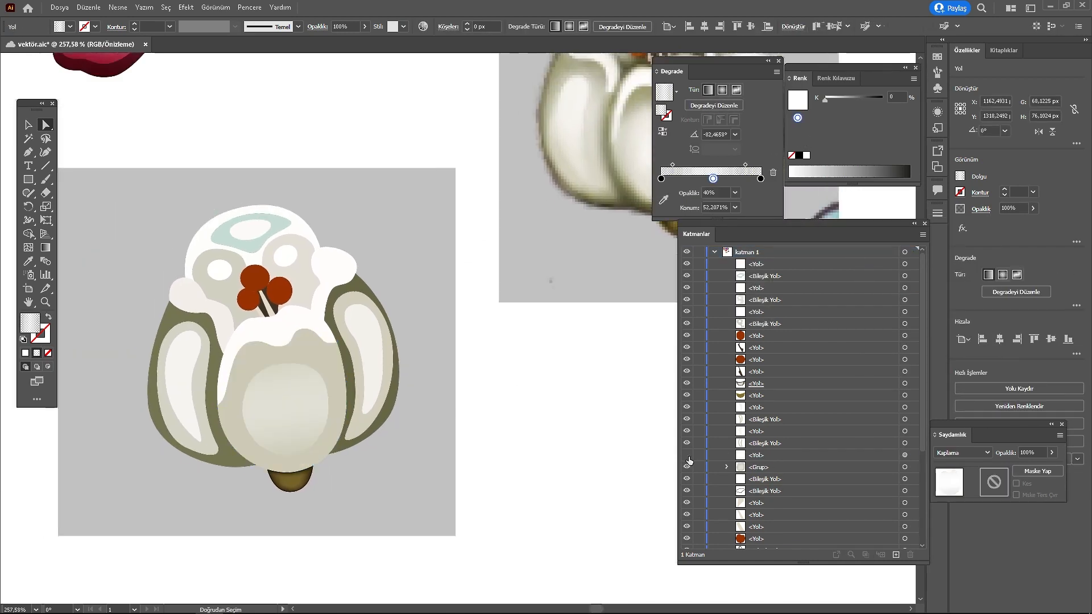
left_click(964, 453)
left_click(957, 239)
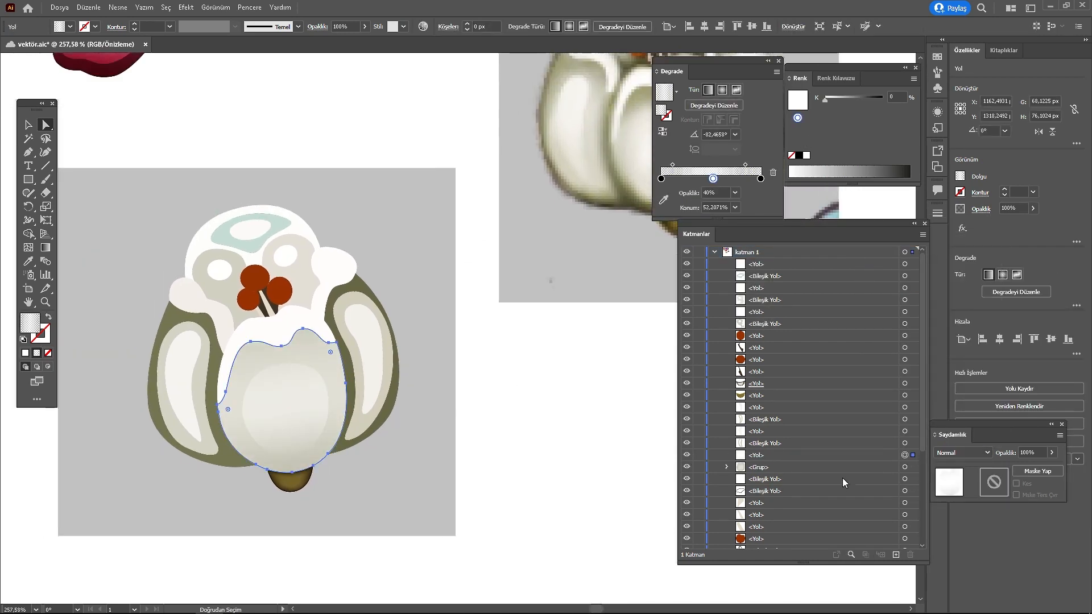
left_click(687, 456)
left_click(686, 455)
left_click(906, 455)
Step: Replace the front petal overlay's gradient with a solid olive #666744 sampled from the right petal
left_click(25, 353)
left_click(850, 99)
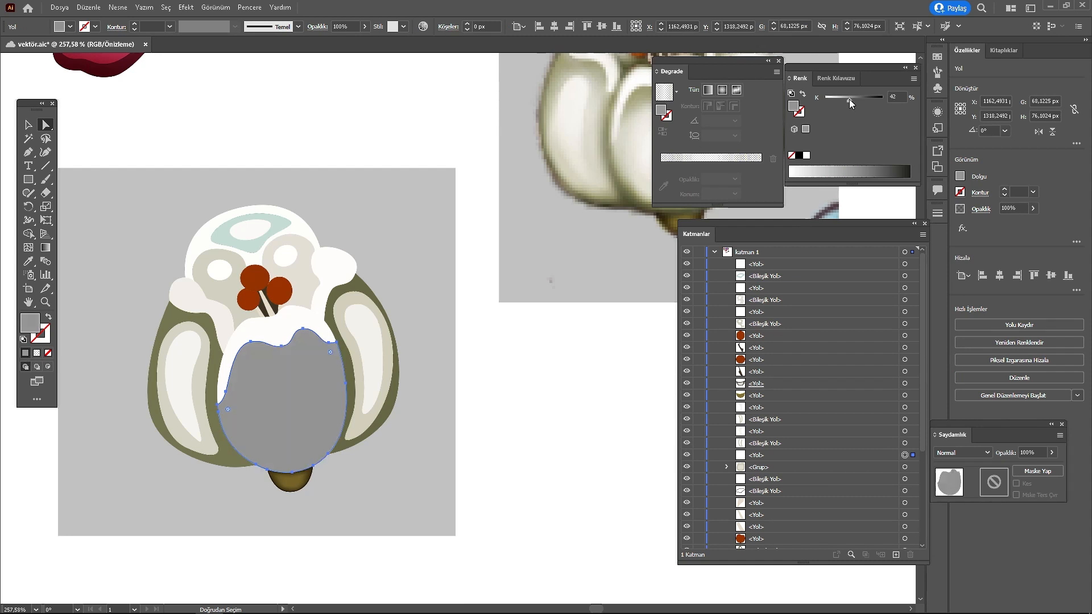
key("i")
left_click(351, 371)
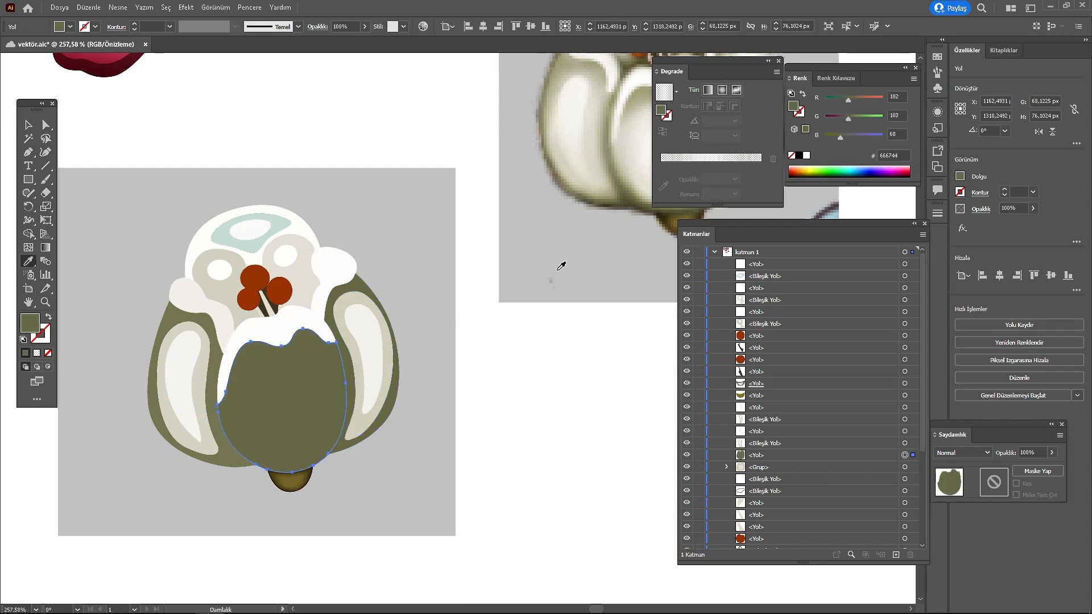
Step: Set the olive front petal overlay to Multiply (Çoğalt) and duplicate it in the layer
left_click(963, 453)
left_click(962, 266)
left_click_drag(848, 457, 896, 555)
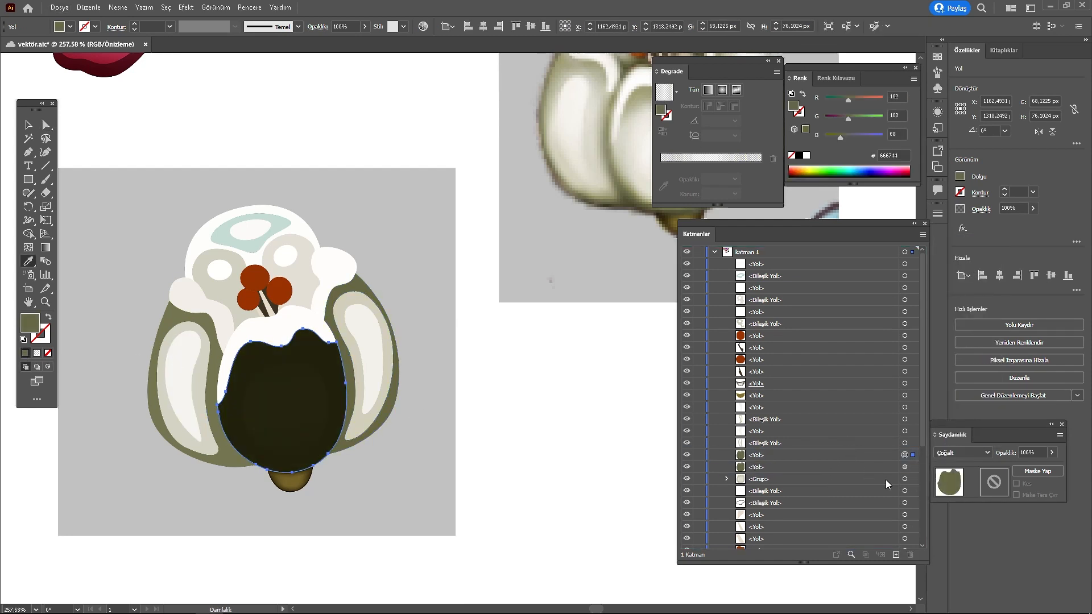
Step: Add an opacity mask to the olive petal overlay and set its mesh's inner points to black
left_click(1026, 472)
left_click(994, 483)
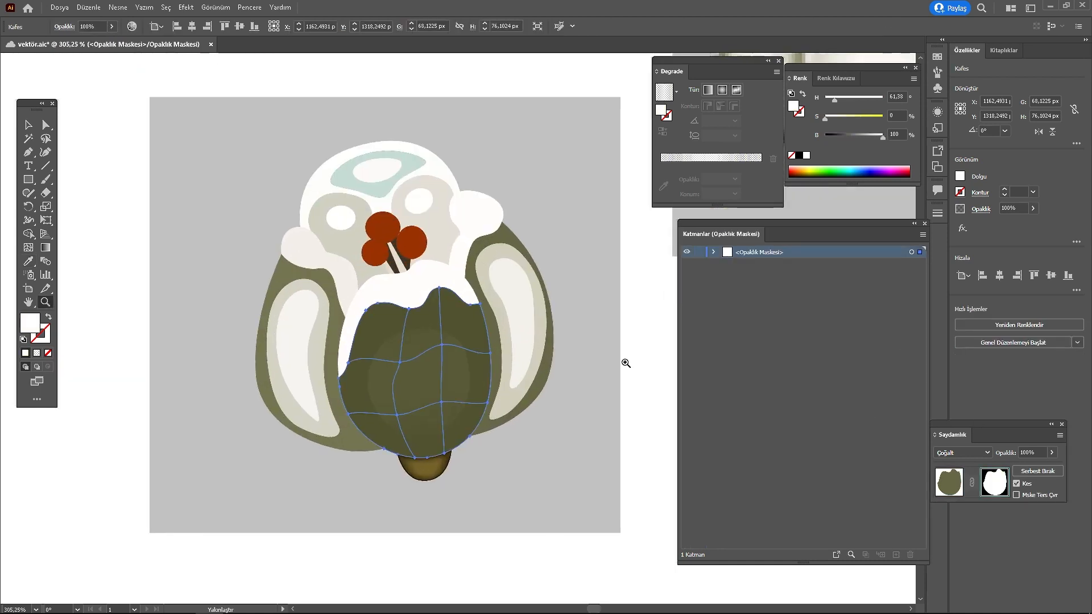
key("a")
left_click(432, 381)
left_click_drag(883, 137, 823, 136)
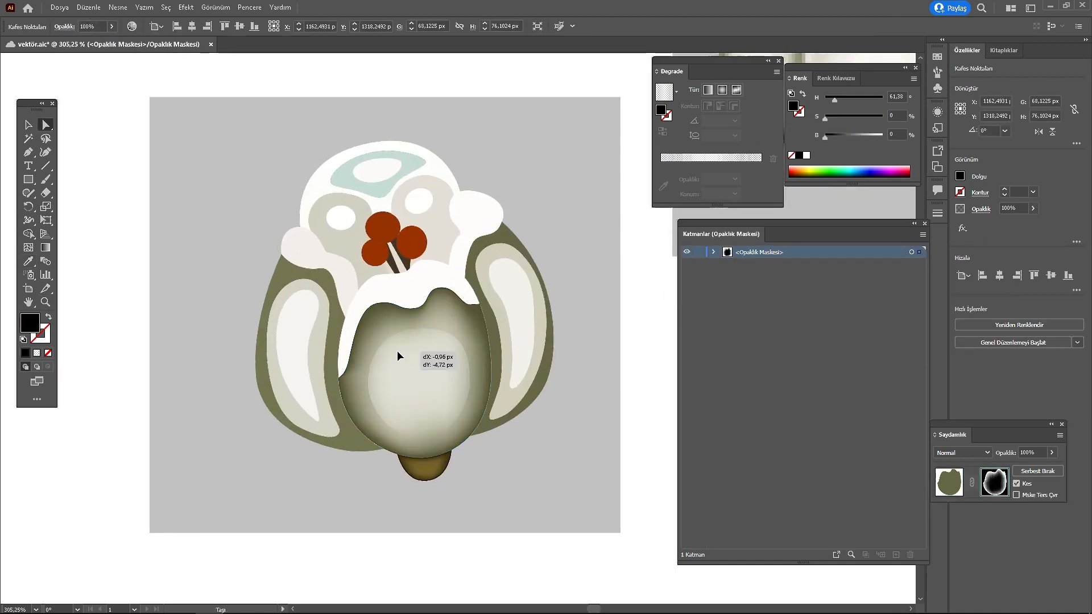
Step: Reposition the upper-left and lower-left mesh points inside the front petal's opacity mask to shape the edge shading
left_click_drag(397, 351, 370, 359)
scroll(416, 378, "up", 3)
scroll(315, 377, "right", 1)
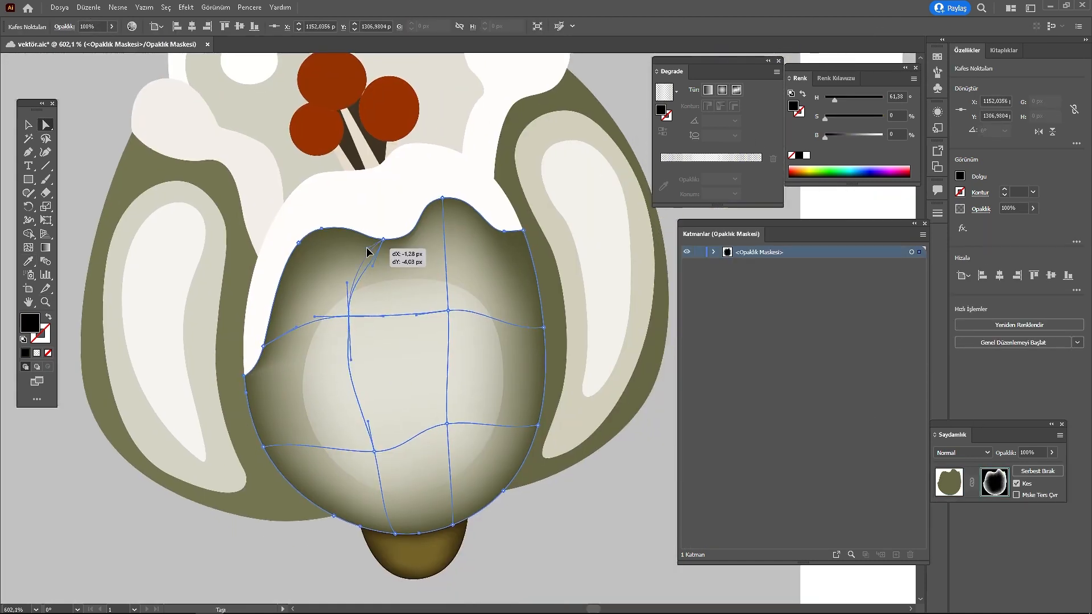
left_click_drag(367, 247, 366, 247)
left_click_drag(349, 317, 340, 323)
left_click_drag(372, 452, 416, 428)
left_click_drag(417, 429, 405, 431)
Step: Adjust the mask mesh points along the front petal's right side, lower edge and top peak
left_click_drag(486, 401, 501, 409)
left_click(546, 493)
left_click_drag(512, 456, 473, 438)
left_click(485, 247)
left_click_drag(474, 253, 487, 293)
left_click_drag(430, 269, 429, 266)
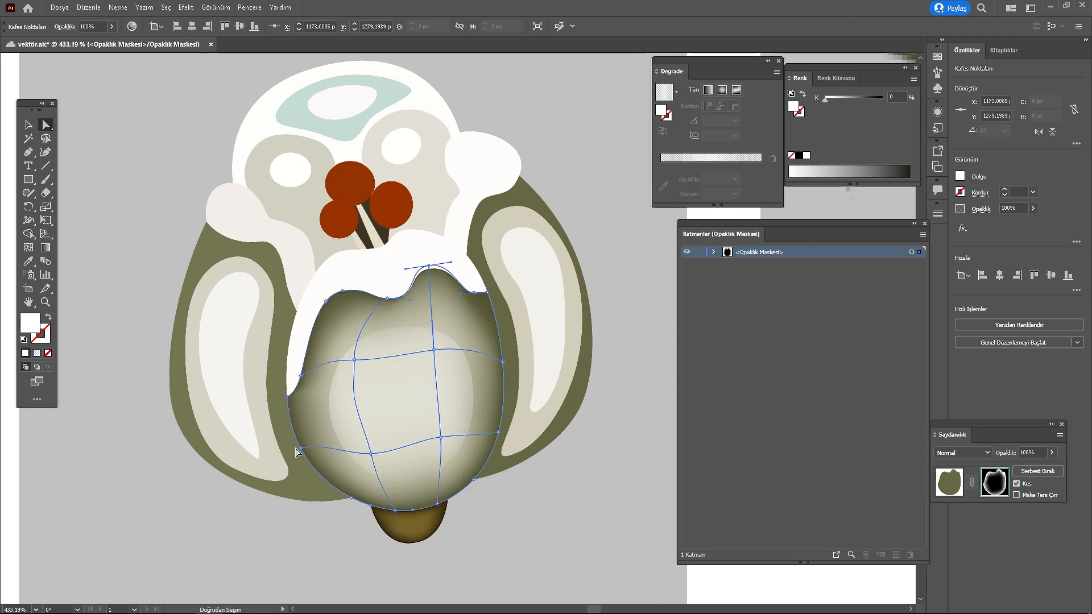
Step: Pull the mask mesh's edge points outward past the front petal's left, right and lower outline
left_click_drag(301, 448, 289, 418)
left_click_drag(418, 484, 422, 498)
left_click_drag(477, 385, 490, 384)
left_click_drag(466, 320, 476, 317)
left_click_drag(429, 265, 428, 270)
left_click_drag(490, 291, 500, 289)
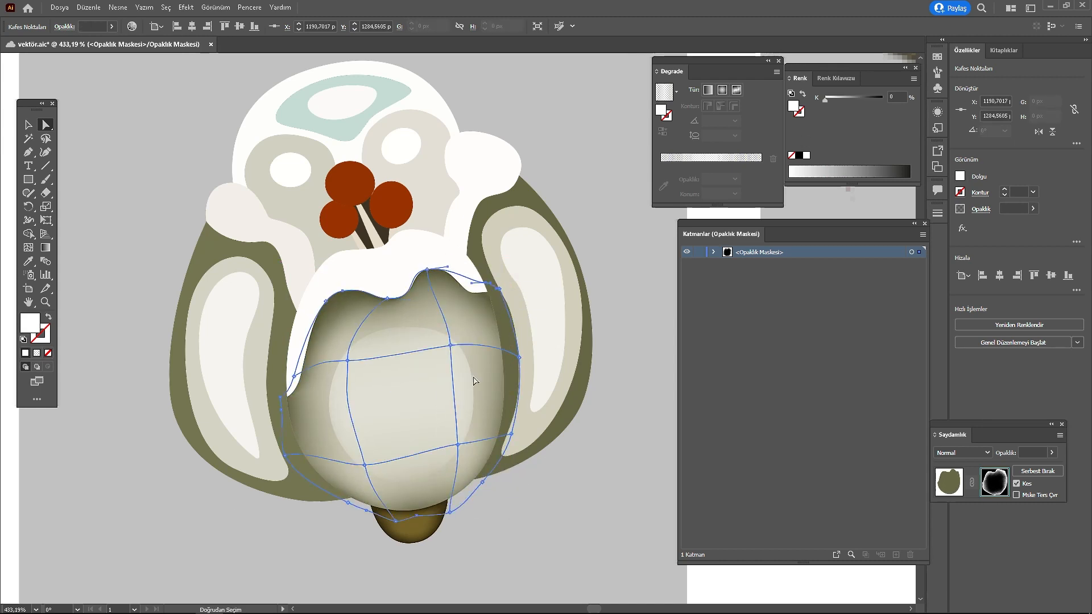
left_click_drag(512, 432, 516, 434)
left_click_drag(481, 471, 483, 475)
left_click_drag(377, 488, 370, 497)
Step: Leave the opacity mask and set the olive front petal overlay's blend mode to Overlay (Kaplama)
left_click(352, 552)
key("z")
left_click_drag(410, 484, 355, 485)
left_click_drag(377, 404, 487, 405)
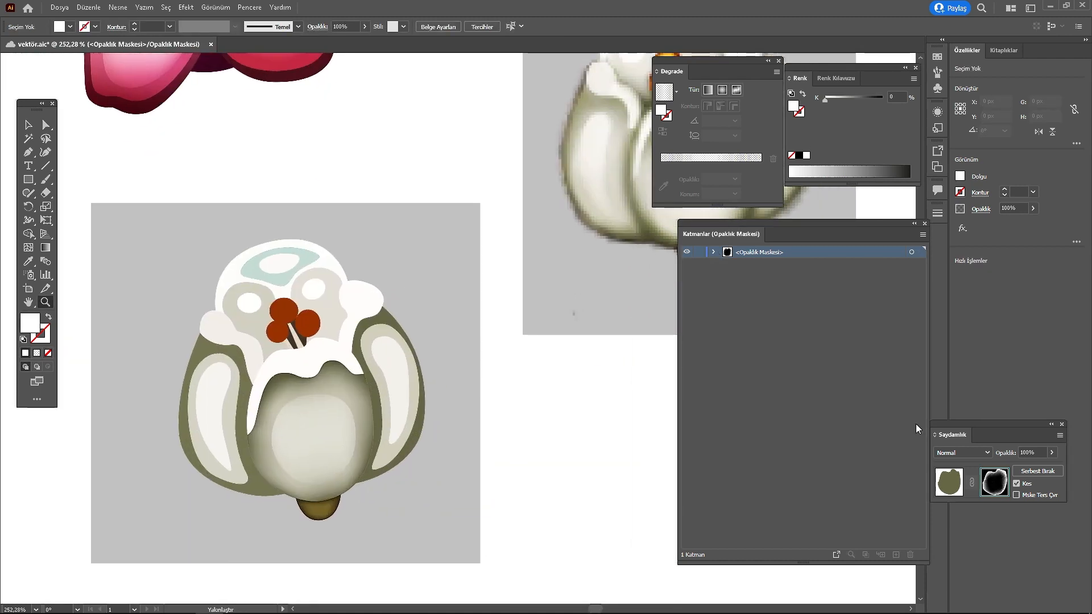
left_click(958, 334)
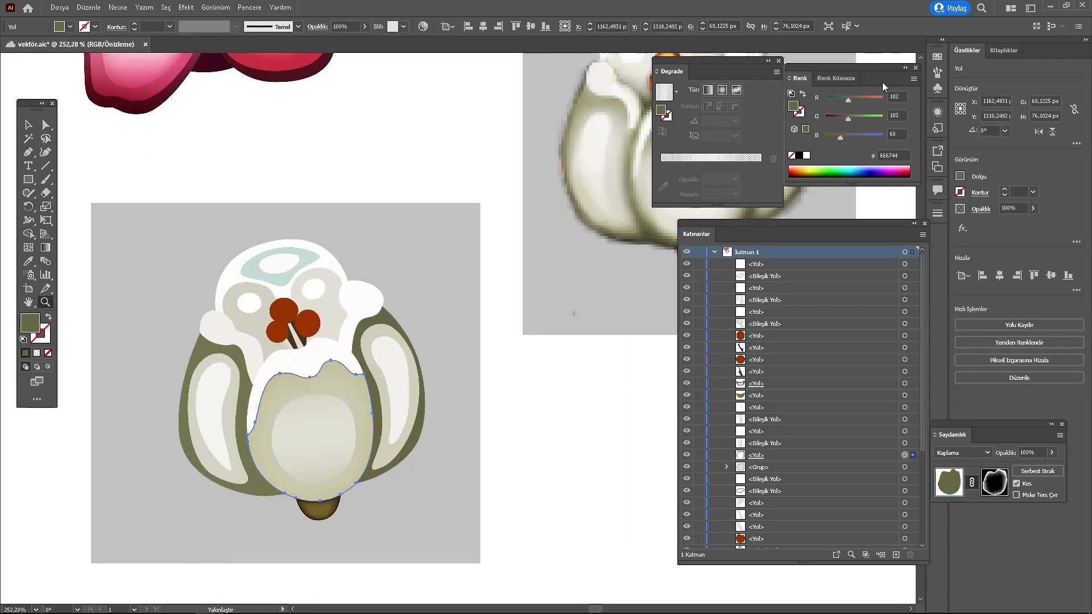
Step: Switch the colour sliders to HSB and change the front petal overlay's blend mode to Multiply (Çoğalt)
left_click(915, 79)
left_click(944, 121)
mouse_move(848, 138)
left_mouse_down()
mouse_move(807, 136)
mouse_move(853, 136)
left_mouse_up()
left_click(962, 453)
left_click(953, 265)
left_click_drag(425, 320, 371, 321)
mouse_move(852, 138)
left_mouse_down()
mouse_move(868, 137)
mouse_move(849, 118)
left_mouse_up()
left_click_drag(423, 246, 460, 191)
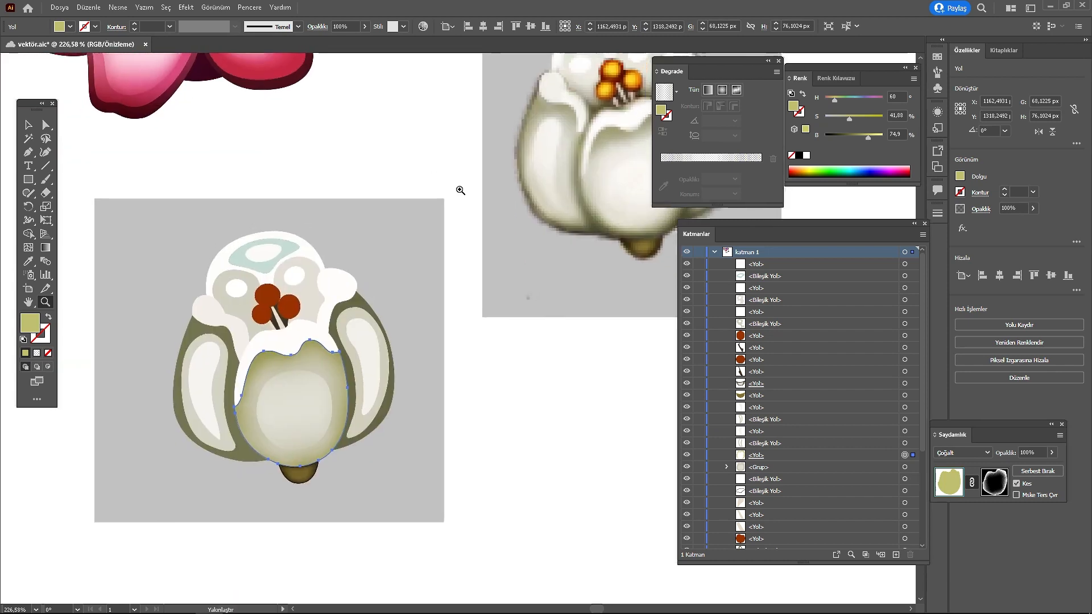
Step: Mute the front petal overlay's fill to about hue 60, saturation 22% and brightness 57%
left_click_drag(850, 119, 833, 100)
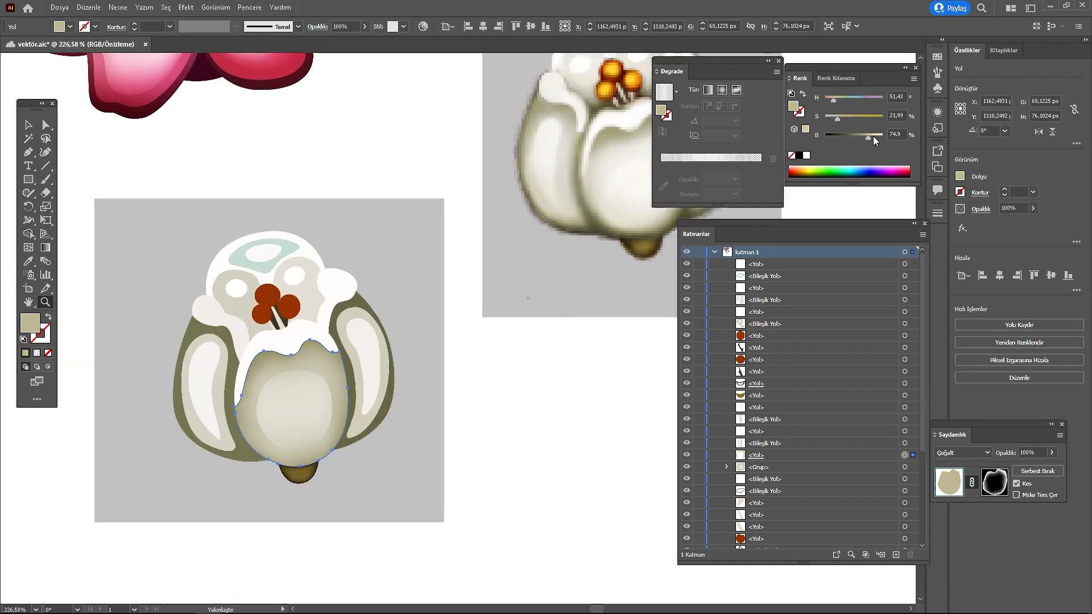
left_click_drag(869, 138, 858, 138)
left_click(445, 443, "ctrl")
left_click_drag(445, 442, 373, 407)
left_click_drag(635, 552, 597, 547)
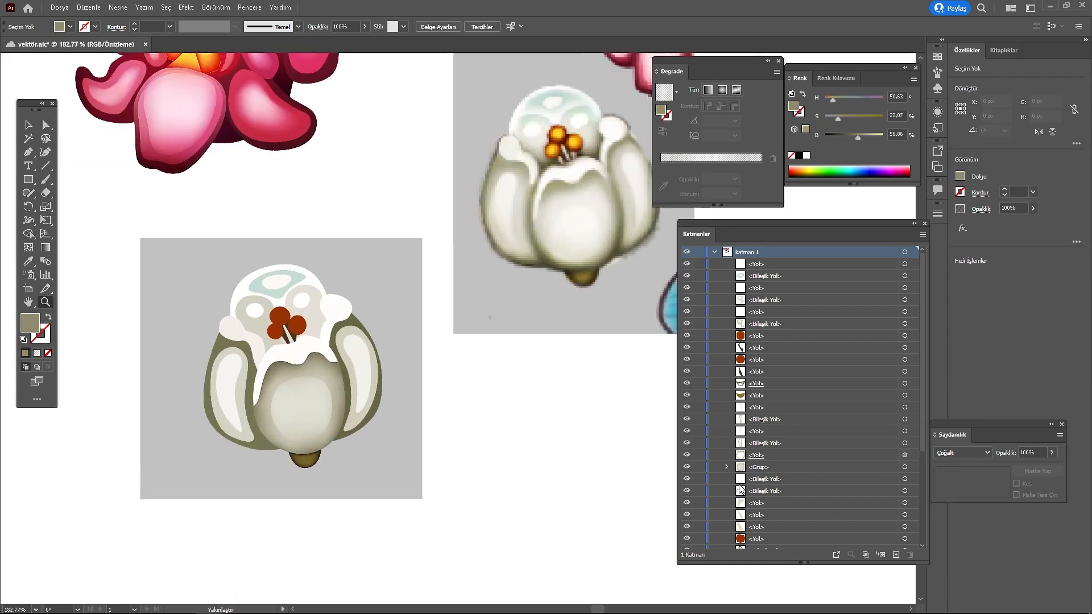
Step: Reopen the front petal overlay's opacity mask and move the mesh's top points up past the petal's upper edge
left_click(687, 455)
left_click(687, 455)
left_click(905, 455)
left_click(995, 482)
left_click_drag(310, 378, 347, 378)
left_click(912, 252)
key("a")
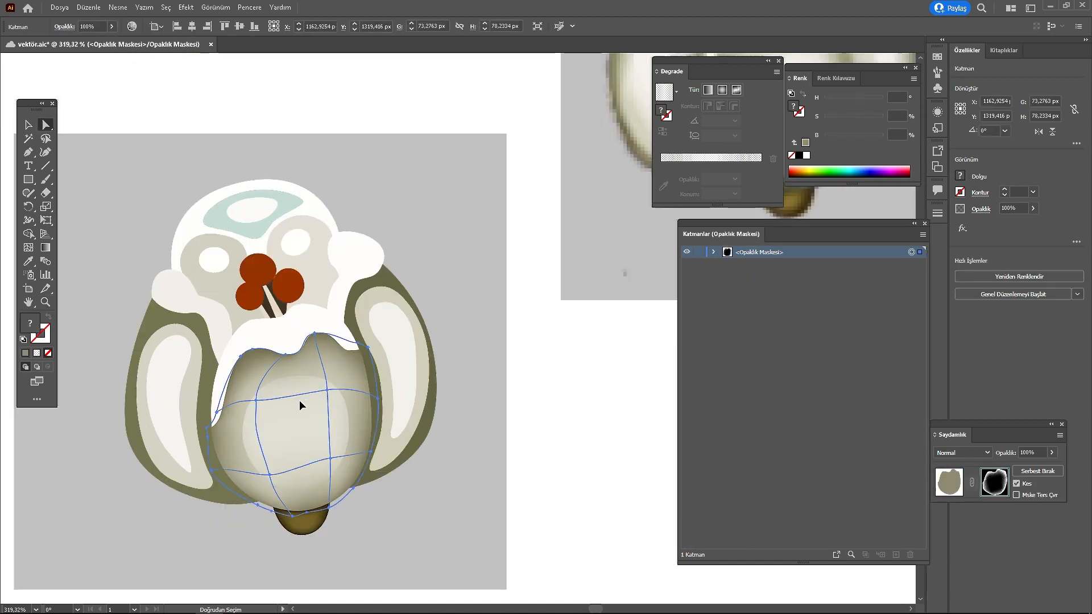
left_click(297, 385)
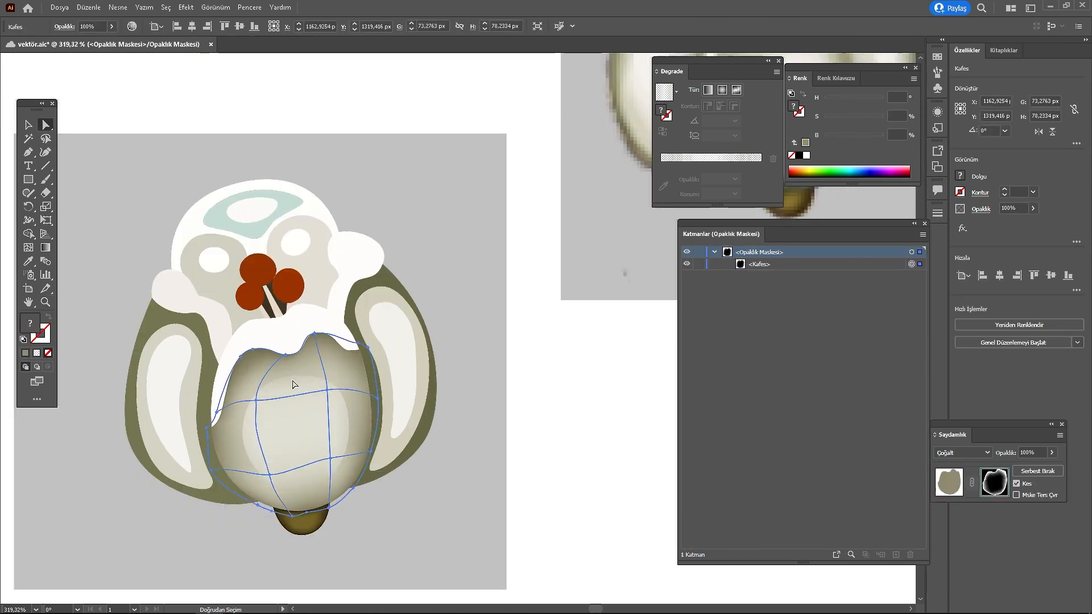
right_click(292, 380)
left_click(293, 375)
key("ctrl+shift+a")
left_click_drag(292, 376, 251, 355)
left_click_drag(320, 341, 344, 341)
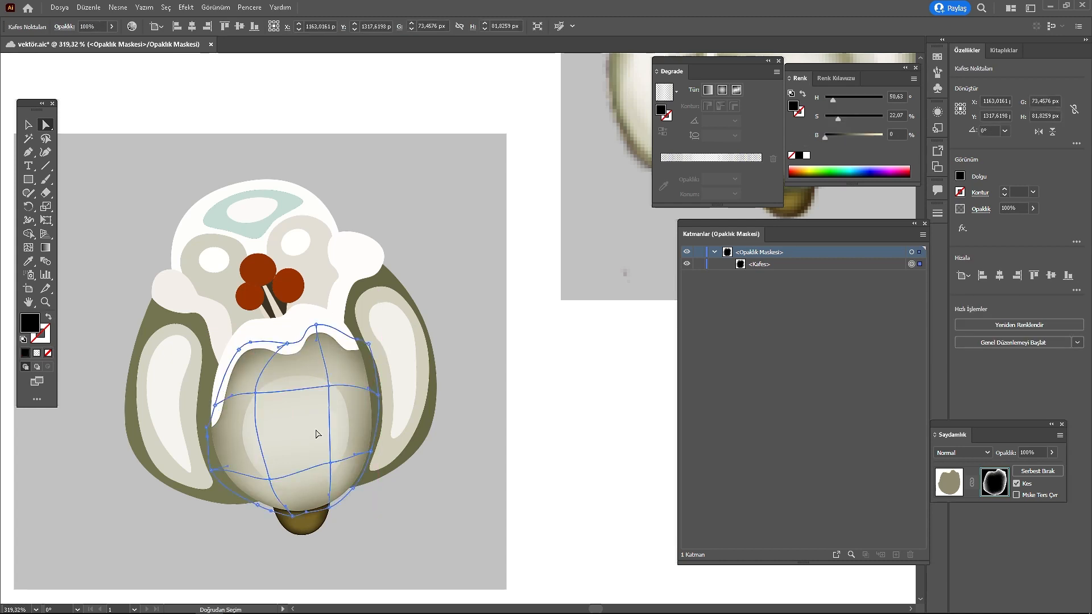
Step: Reposition the inner mesh points of the front petal's mask to reshape the shading, and return to the artwork
left_click_drag(267, 394, 325, 390)
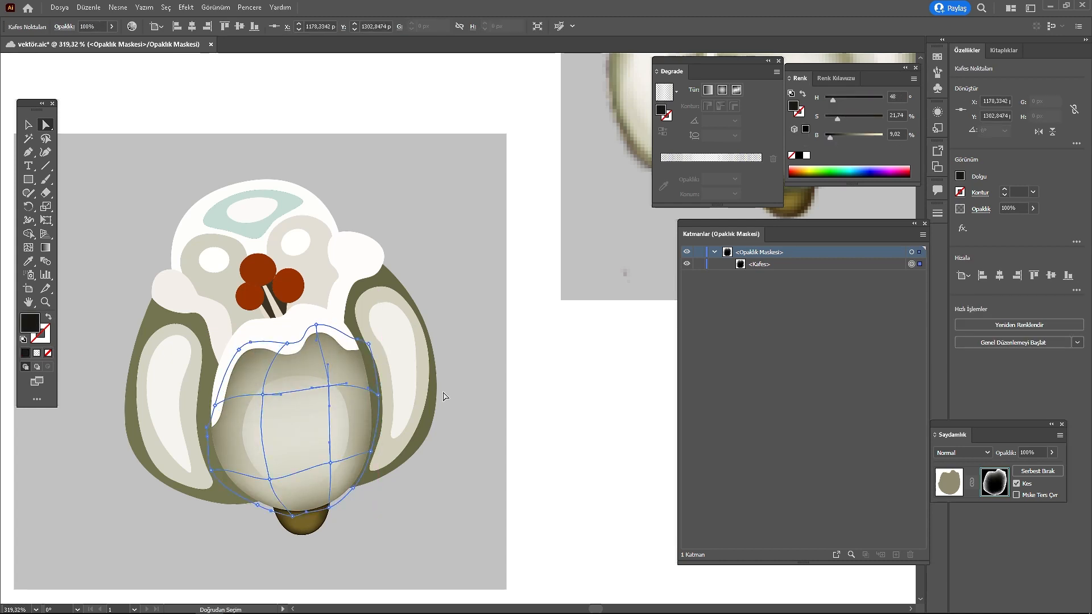
left_click_drag(270, 474, 325, 455)
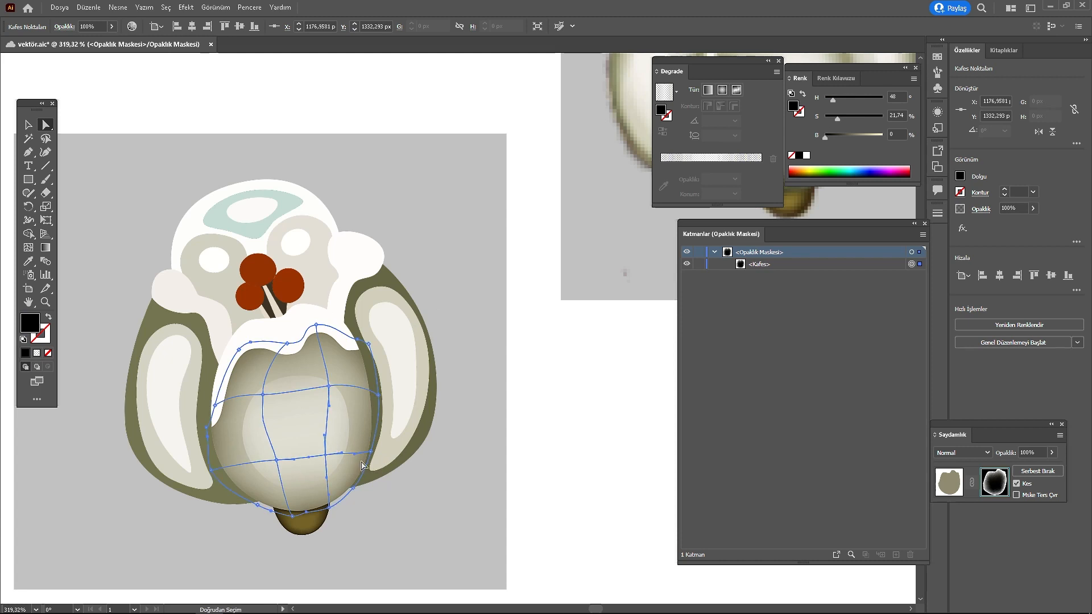
key("z")
left_click_drag(449, 494, 428, 473)
left_click_drag(428, 473, 419, 434)
left_click(950, 482)
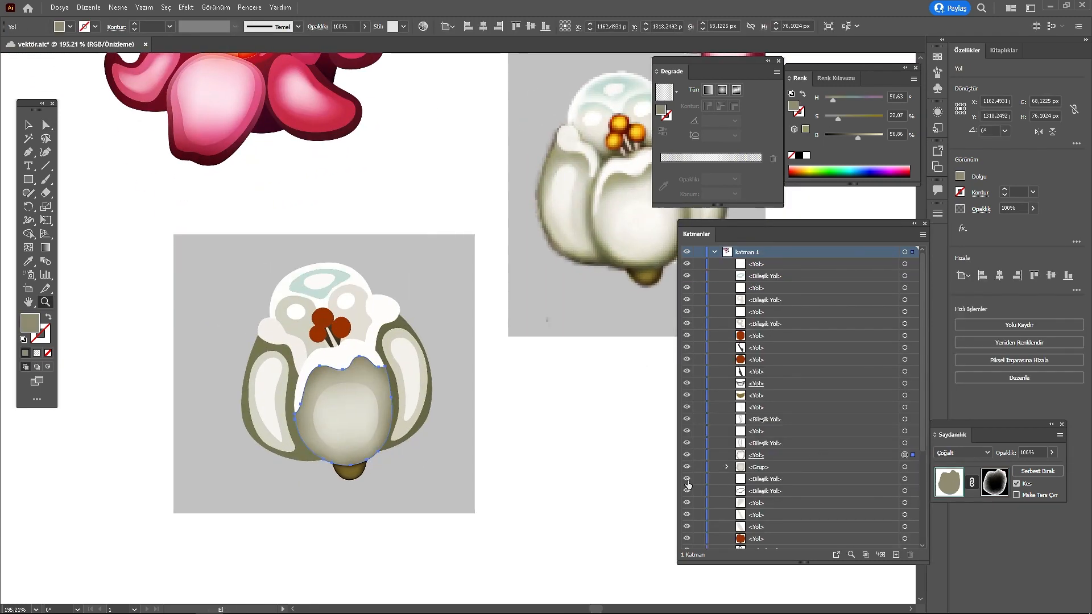
Step: Move the front petal's inner highlight above the shading overlay and adjust its gradient
left_click_drag(767, 479, 767, 451)
left_click(905, 455)
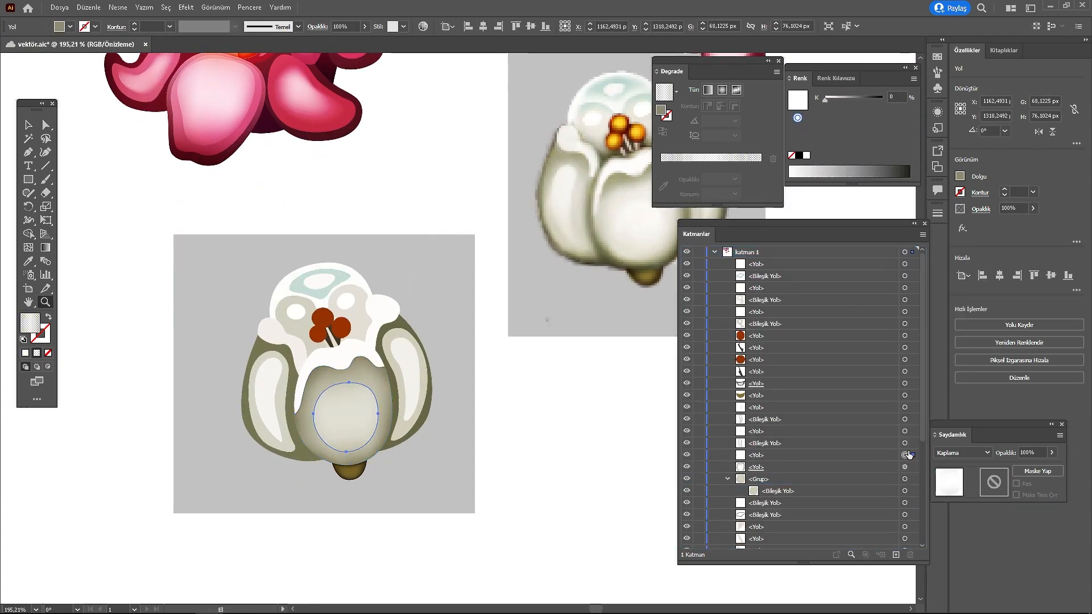
left_click(735, 193)
left_click(748, 291)
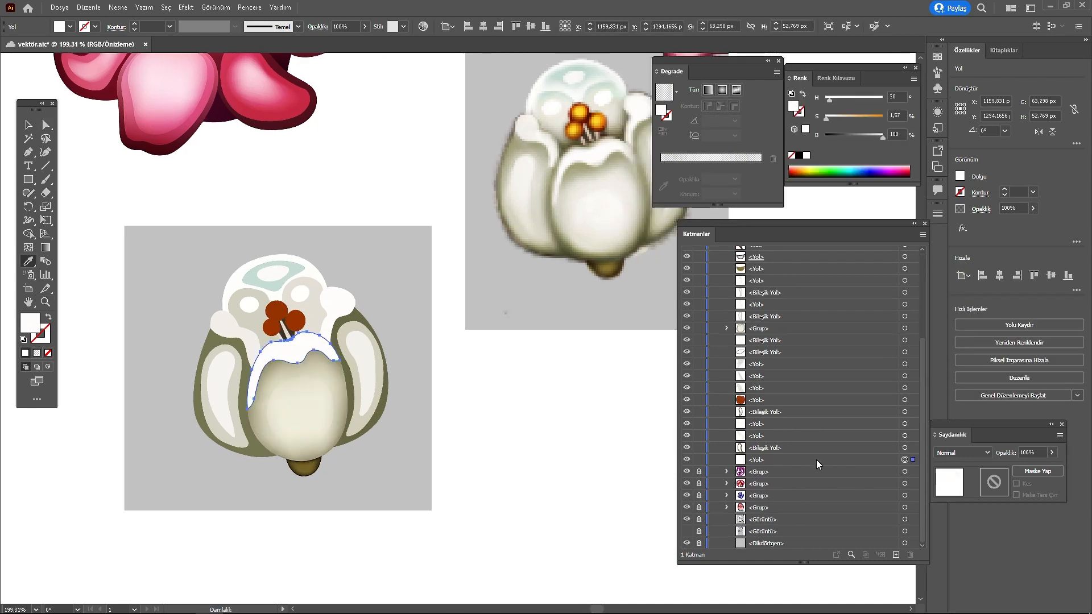
Step: Fill the front petal rim's copy with grey-green sampled from the reference and add an opacity mask with its shape at 100% brightness
left_click(594, 145)
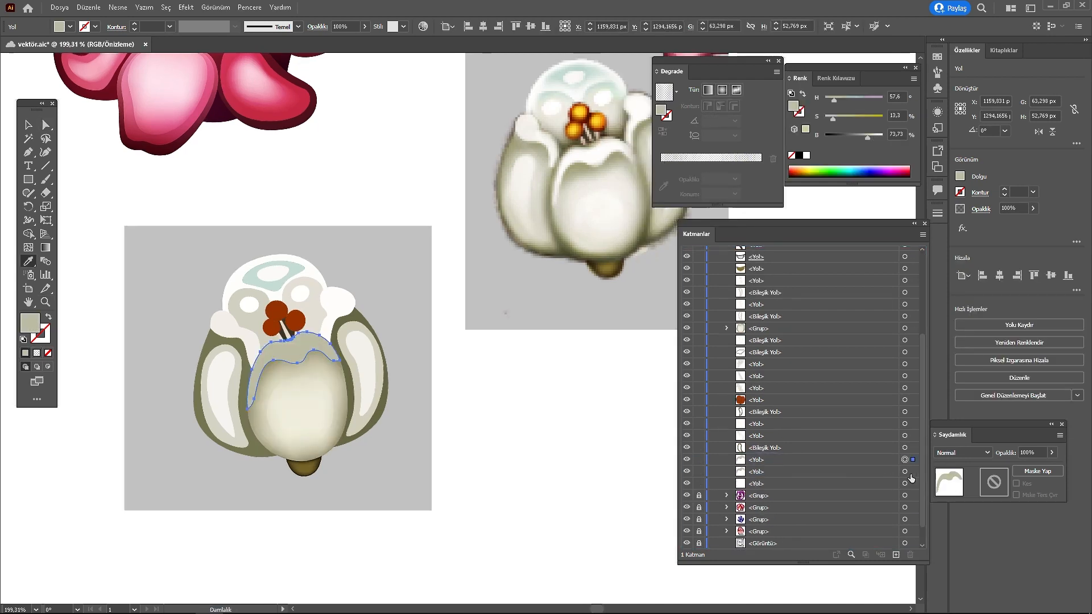
left_click(1038, 471)
left_click_drag(868, 137, 810, 138)
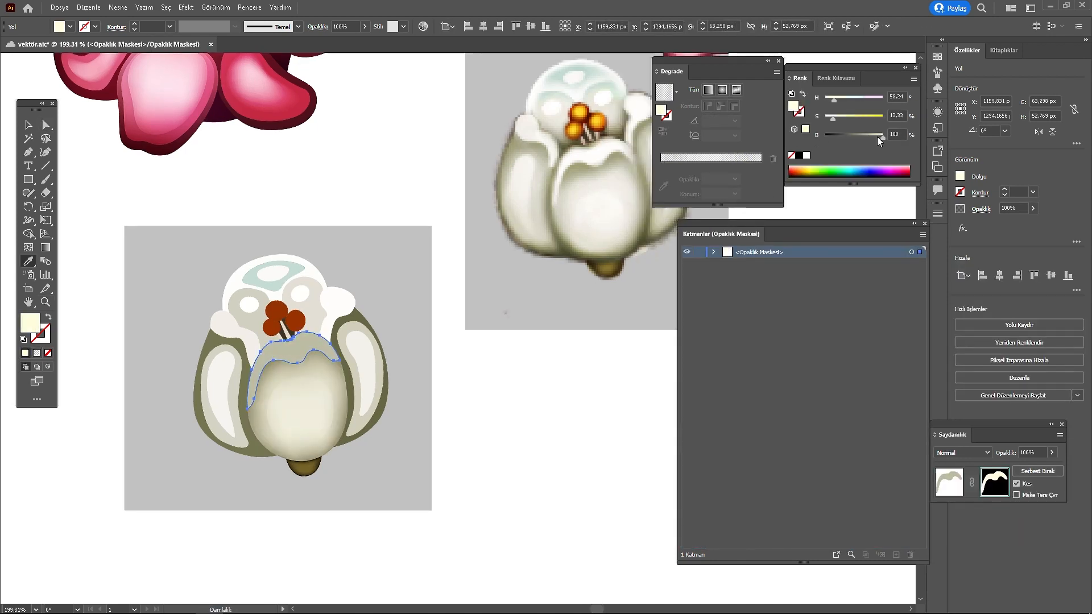
Step: Convert the rim's mask shape into a gradient mesh and darken its mesh points to shade the rim
left_click(118, 7)
left_click(182, 190)
key("Return")
scroll(299, 376, "up", 2)
key("a")
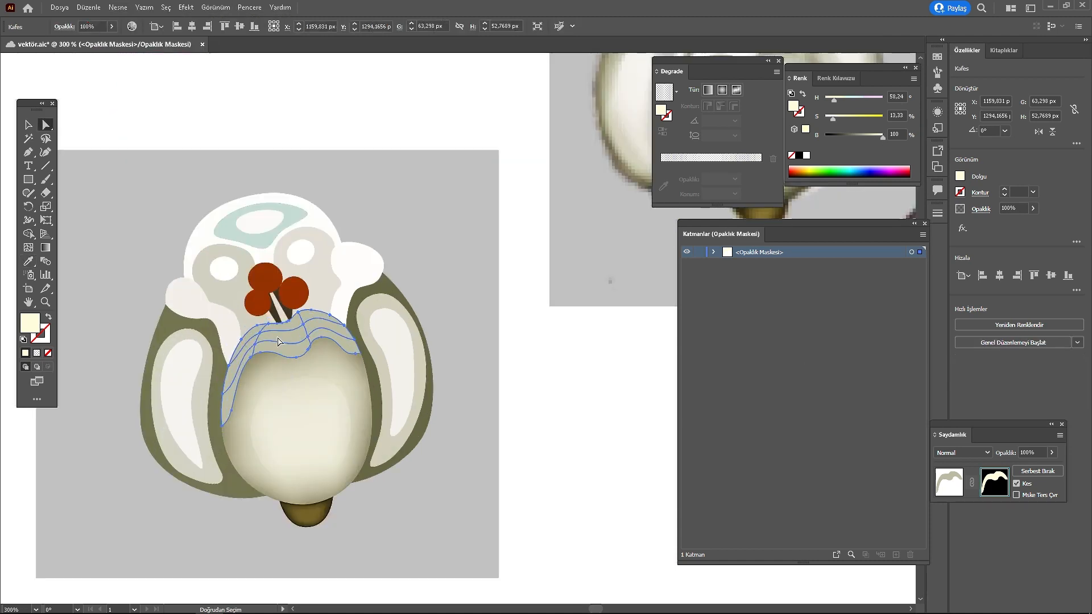
left_click_drag(883, 137, 828, 138)
key("ctrl+z")
left_click(455, 295)
left_click(330, 335)
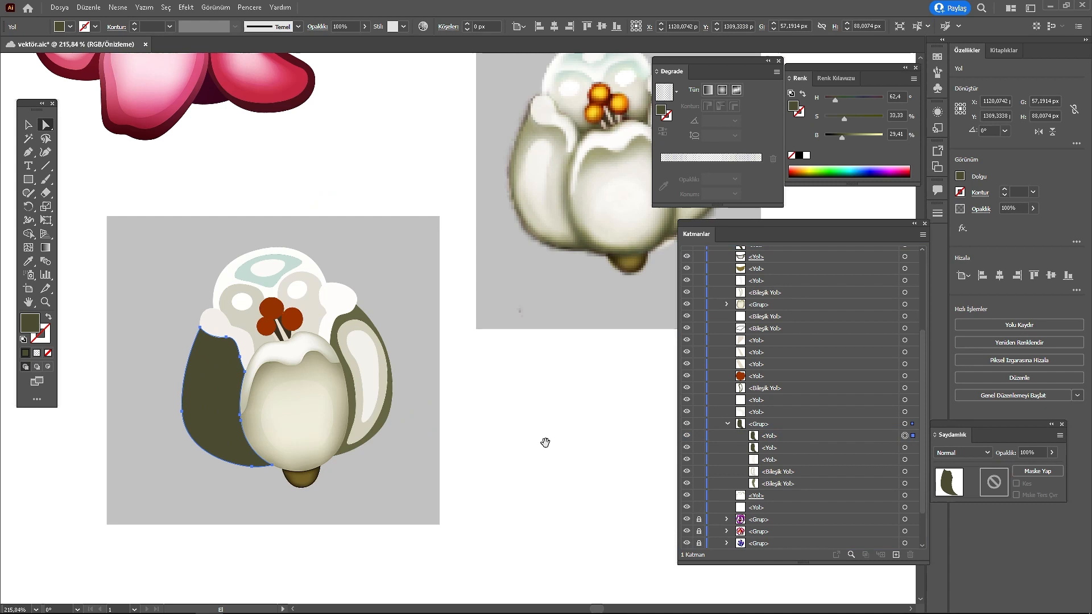
Step: Make an opacity mask from the left petal's two dark olive shapes and turn the mask shape white
left_click_drag(546, 443, 521, 440)
left_click(913, 448, "shift")
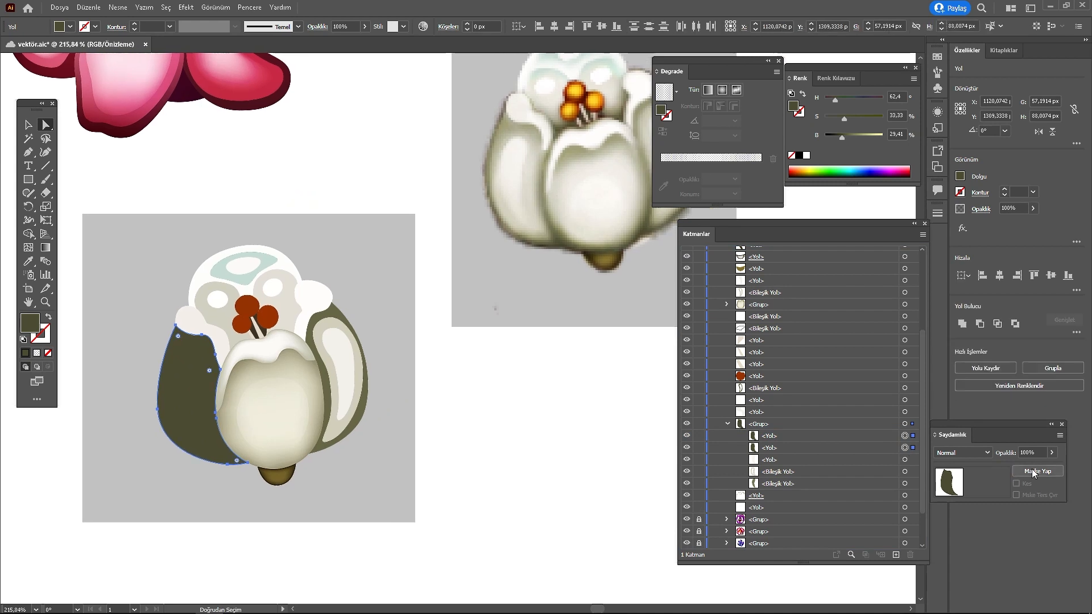
left_click(1038, 471)
left_click(995, 483)
left_click_drag(842, 137, 884, 138)
left_click_drag(844, 119, 856, 137)
Step: Convert the left petal's mask shape into a gradient mesh, darken its inner points to black and leave the mask
left_click(117, 7)
left_click(160, 191)
left_click(710, 477)
left_click(384, 337)
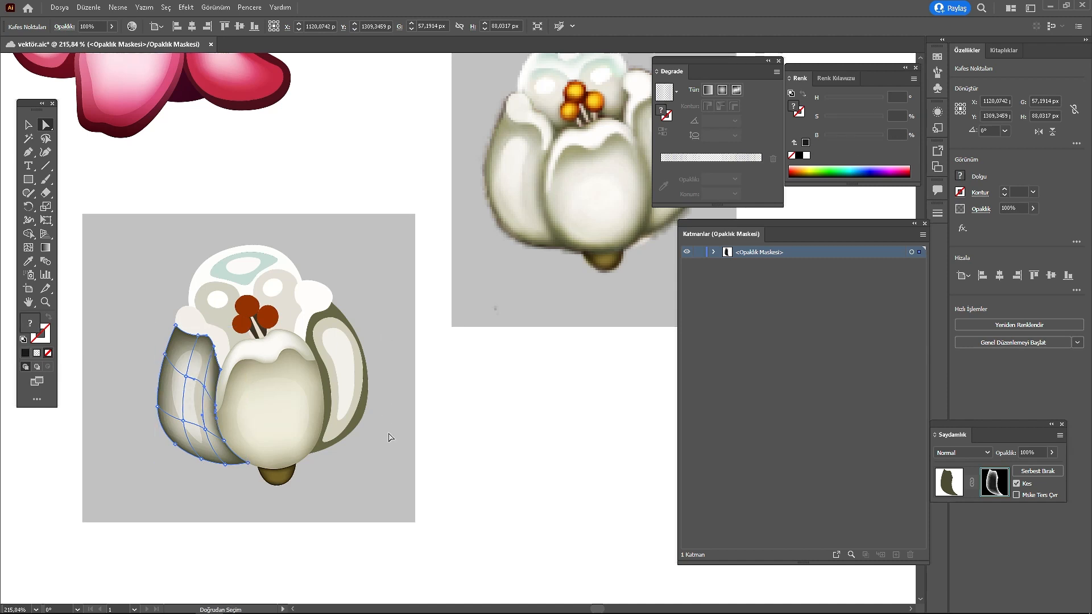
scroll(391, 438, "down", 1)
left_click(472, 387)
scroll(868, 304, "down", 2)
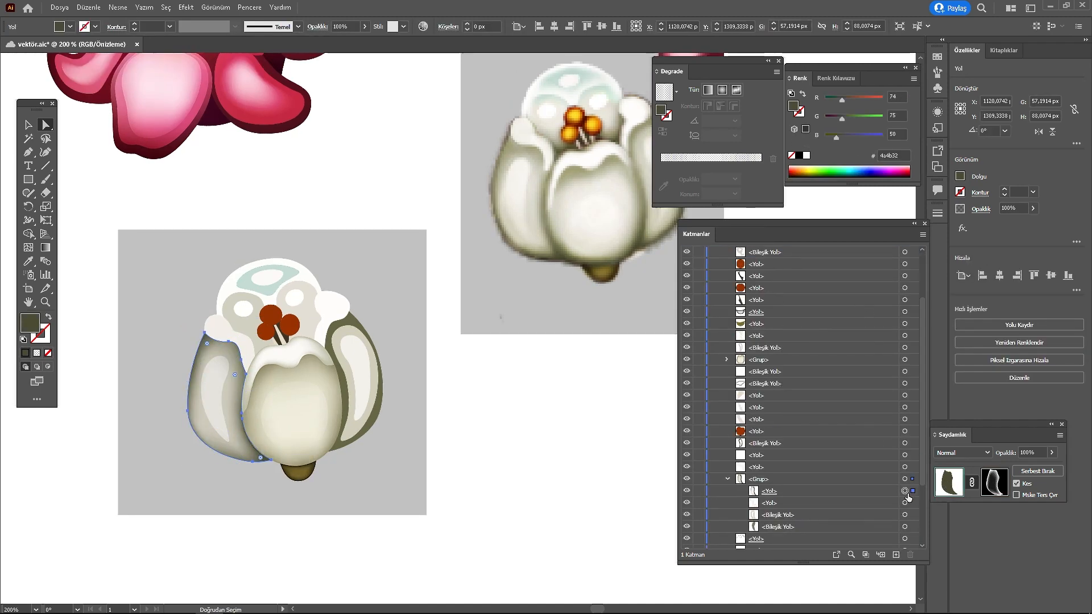
Step: Set the left petal overlay's blend mode to Multiply (Çoğalt) and raise its fill brightness to about 54%
left_click(987, 453)
left_click(971, 347)
left_click(967, 453)
left_click(964, 265)
mouse_move(842, 136)
left_mouse_down()
mouse_move(858, 136)
mouse_move(848, 118)
mouse_move(856, 137)
left_mouse_up()
Step: Adjust a mesh point inside the left petal's opacity mask and return to the artwork
left_click(995, 482)
left_click_drag(217, 374, 221, 378)
left_click(449, 393)
left_click_drag(455, 392, 458, 367)
left_click(728, 252)
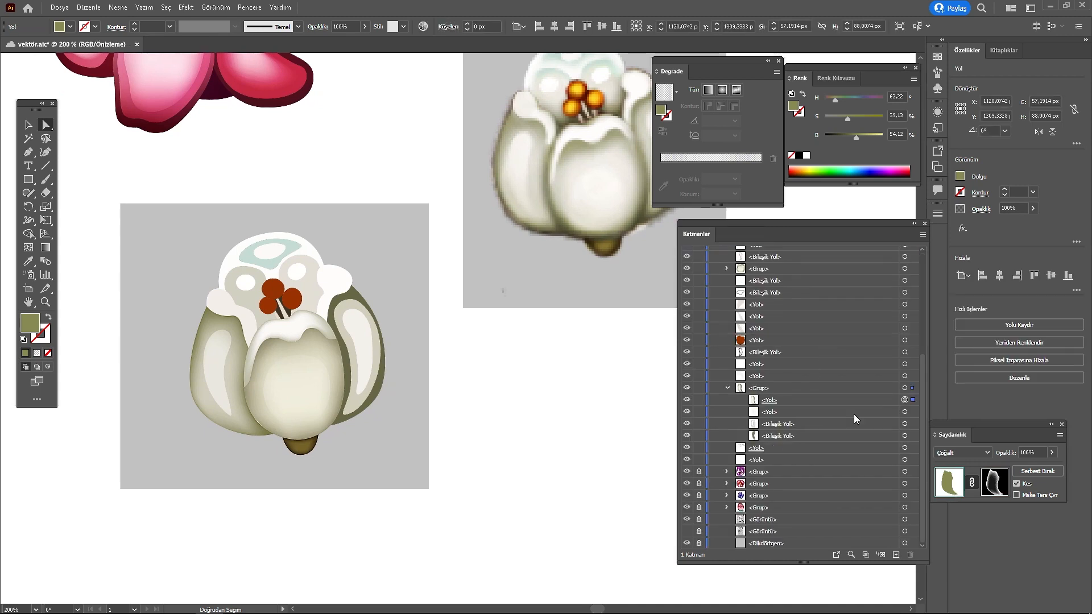
Step: Give the left petal's highlight a near-vertical white linear gradient running from 20% to 80% opacity
left_click(36, 353)
key("g")
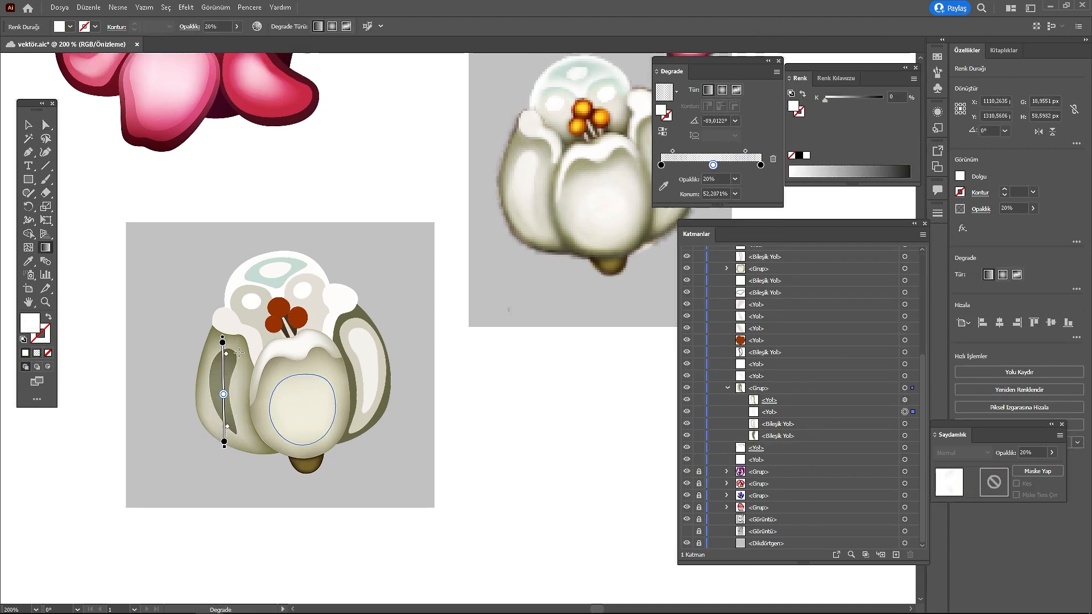
left_click_drag(713, 165, 741, 185)
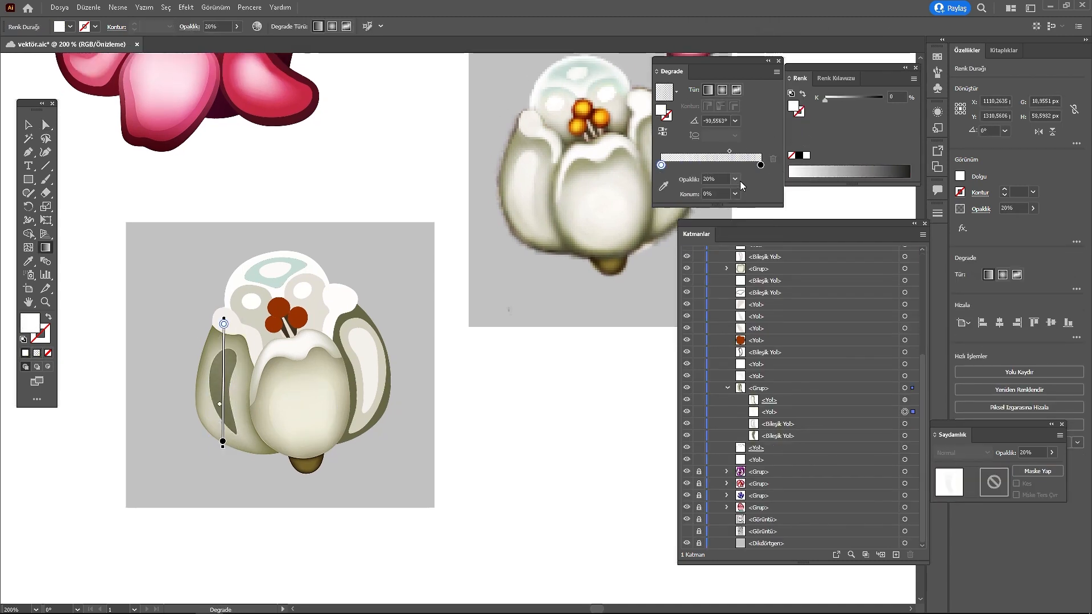
left_click(761, 165)
left_click(735, 179)
left_click(718, 293)
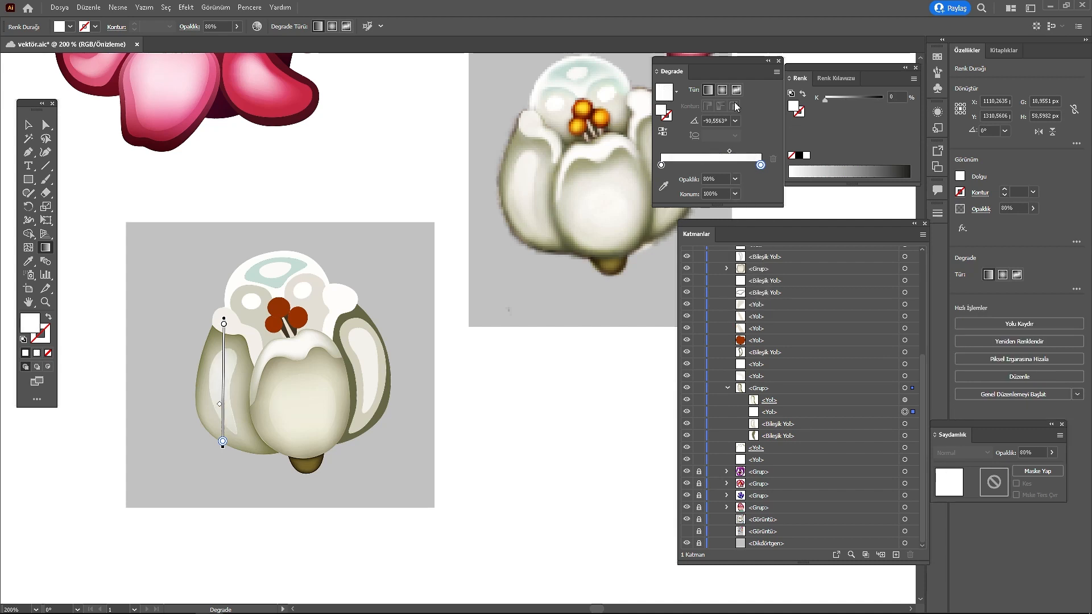
left_click(523, 420, "ctrl")
Step: Merge the right petal's outer and middle areas into one full petal shape with the Shape Builder
key("a")
left_click(358, 377)
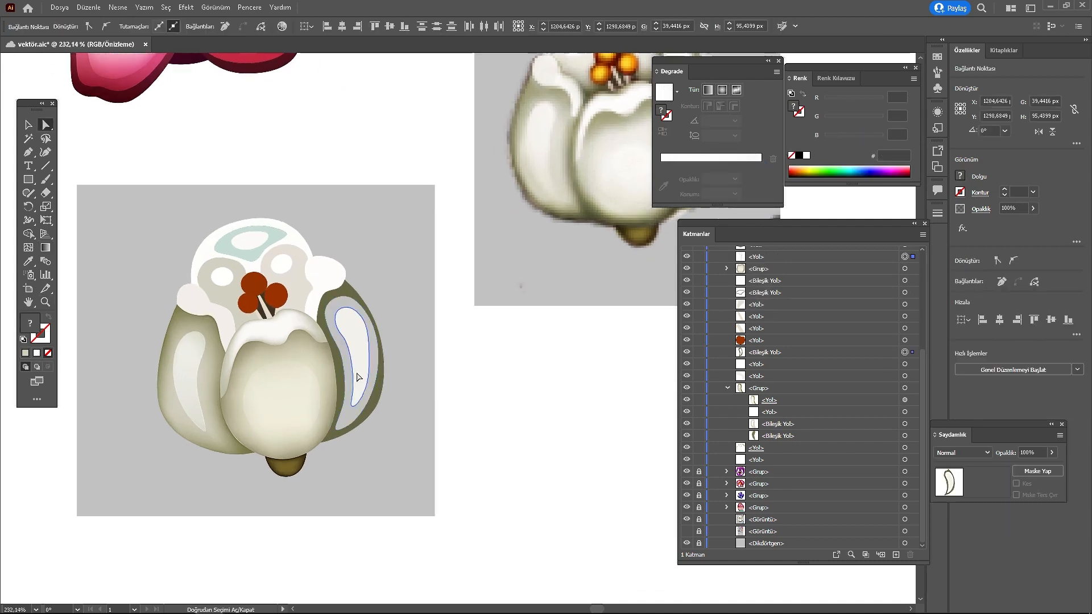
key("shift+m")
left_click_drag(387, 365, 378, 393)
left_click_drag(467, 433, 493, 438)
left_click_drag(853, 390, 871, 383)
left_click(905, 389)
left_click_drag(480, 407, 441, 417)
Step: Copy the left petal's olive Multiply shading onto the right petal's duplicate shapes with the Eyedropper
key("i")
left_click(202, 340)
left_click(1038, 471)
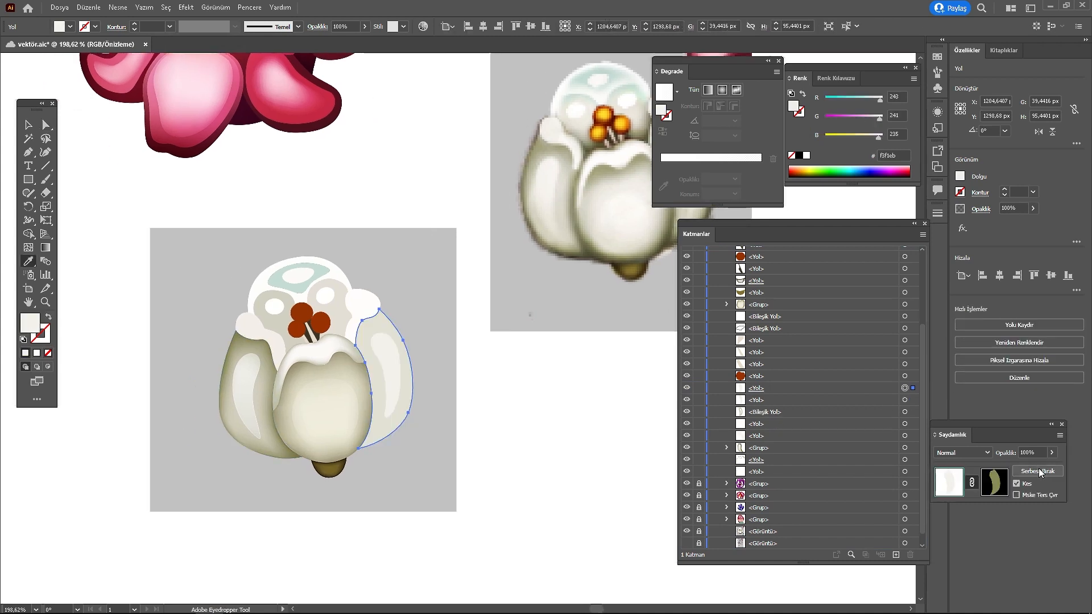
key("ctrl+z")
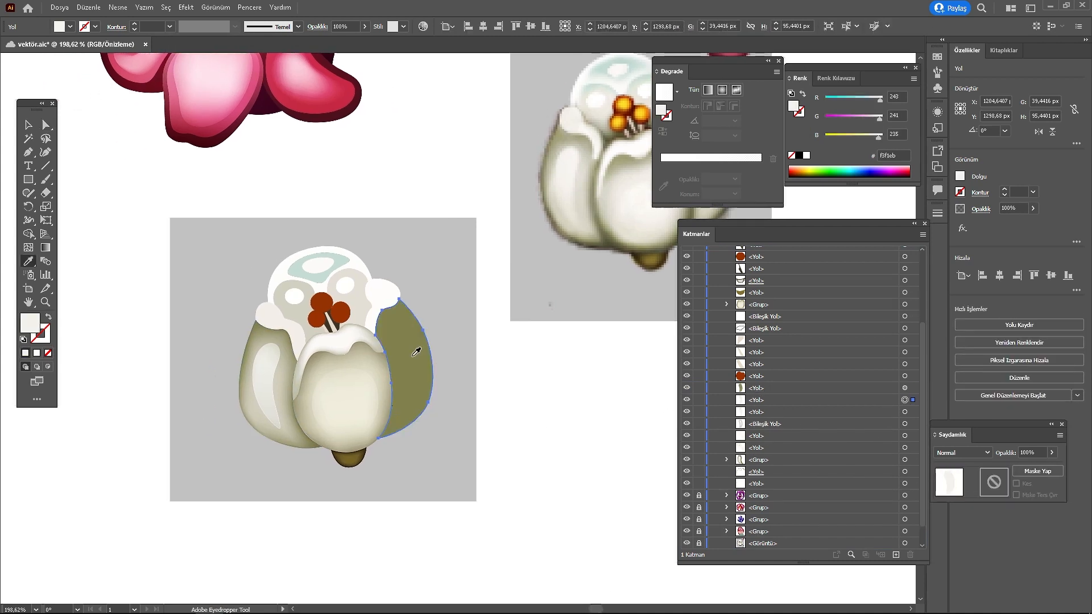
left_click(414, 355)
Step: Make an opacity mask from the right petal's two olive shapes and turn the mask shape white using HSB sliders
mouse_move(687, 388)
left_mouse_down()
mouse_move(686, 400)
mouse_move(687, 388)
left_mouse_up()
left_click(687, 424)
left_click(687, 424)
left_click(905, 388)
left_click(905, 400, "shift")
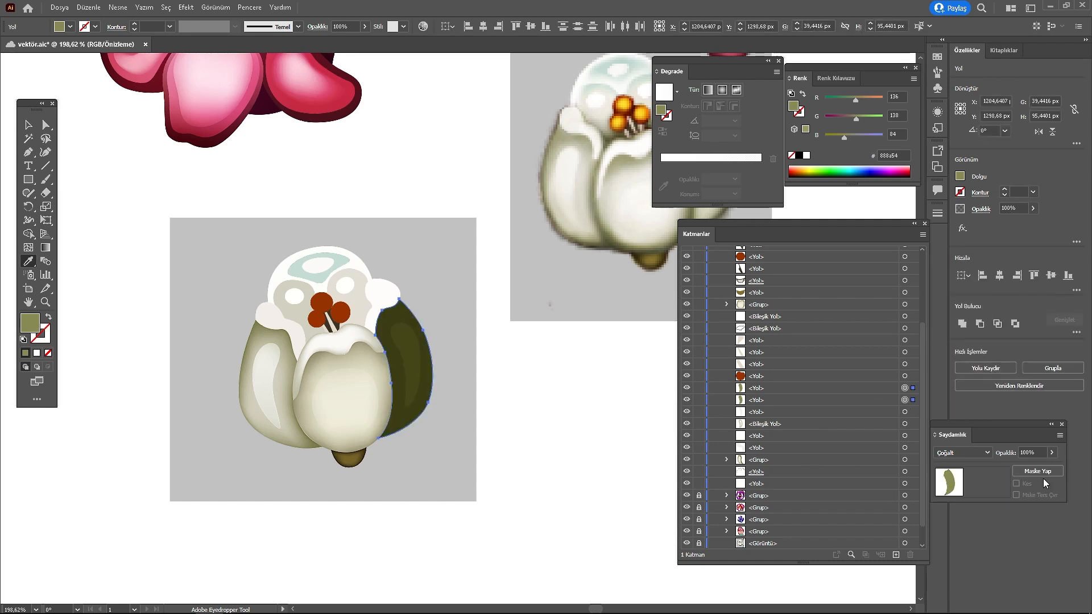
left_click(1038, 471)
left_click(994, 482)
left_click(914, 79)
left_click(933, 121)
left_click_drag(856, 136, 883, 136)
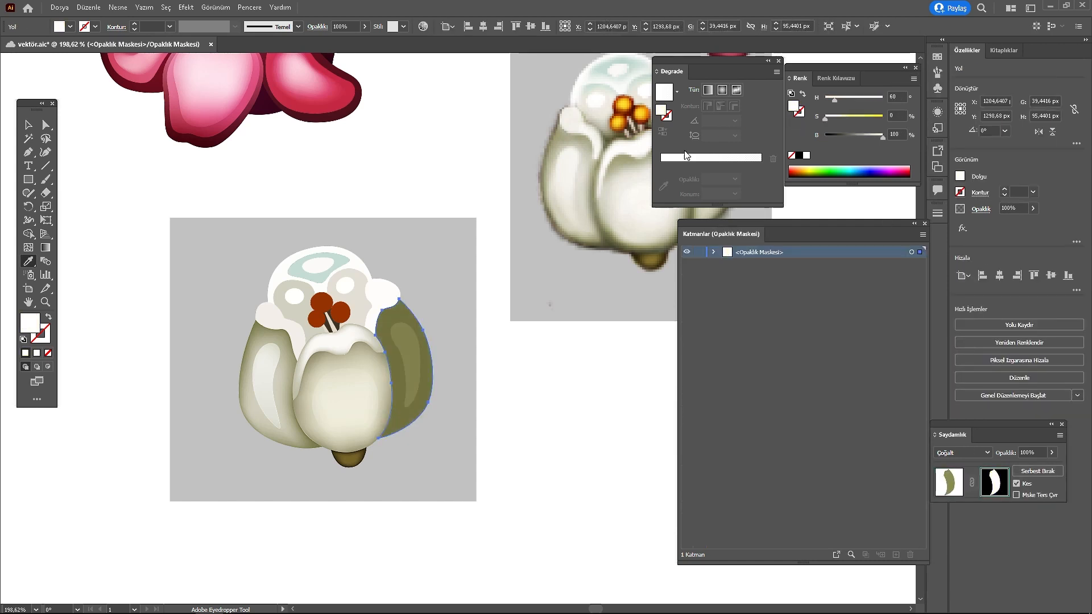
Step: Convert the right petal's mask shape into a gradient mesh
left_click(118, 8)
left_click(154, 188)
left_click(730, 481)
left_click(944, 483)
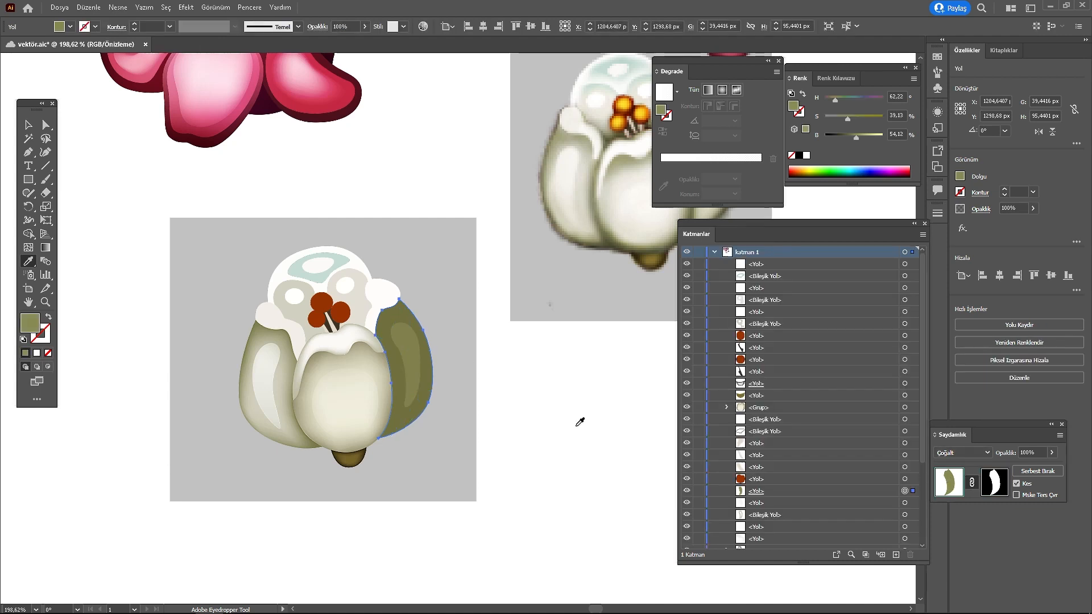
key("a")
key("v")
Step: Reopen the right petal's opacity mask and darken the mesh's inner points to black
left_click(993, 483)
key("a")
left_click(455, 365)
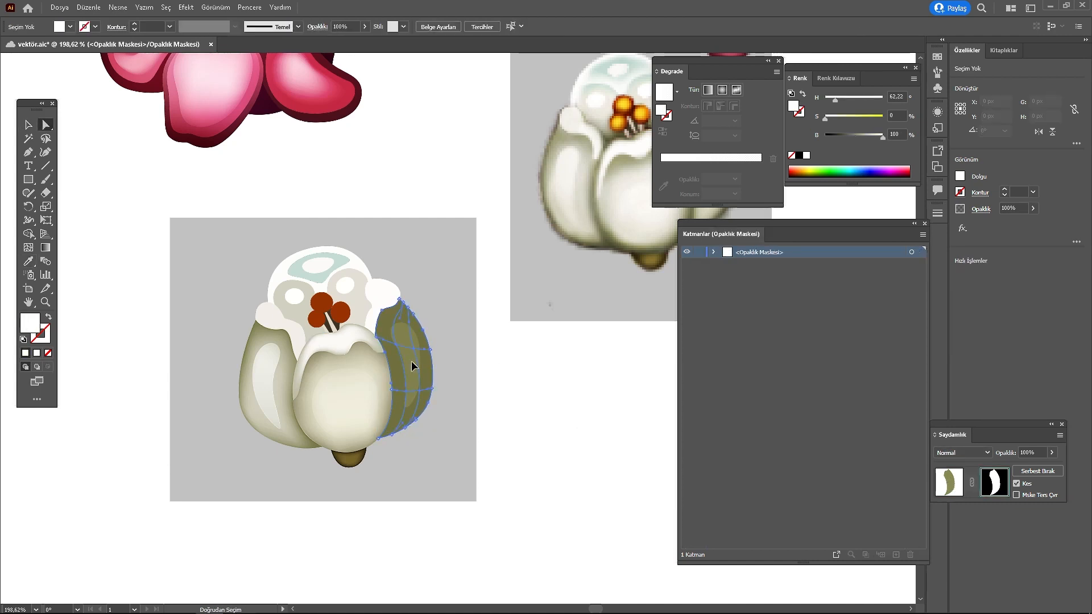
left_click(412, 362)
left_click_drag(883, 137, 825, 138)
scroll(398, 313, "up", 2)
mouse_move(441, 332)
left_mouse_down()
mouse_move(444, 302)
mouse_move(446, 326)
left_mouse_up()
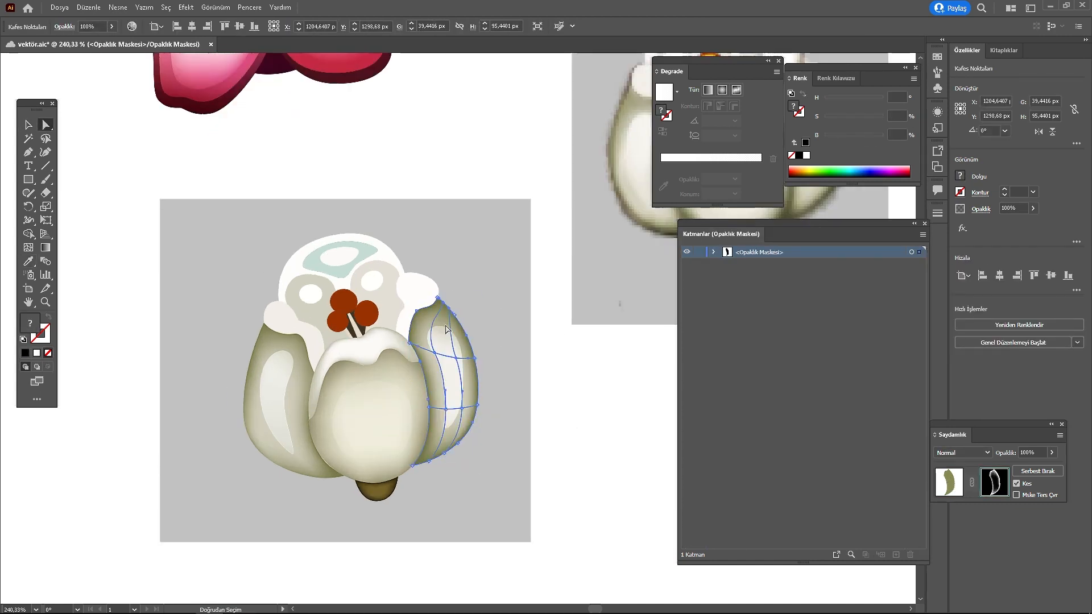
Step: Pull the mask mesh's points at the right petal's tip and upper outer edge outward past the outline
scroll(480, 309, "up", 2)
left_click(439, 297)
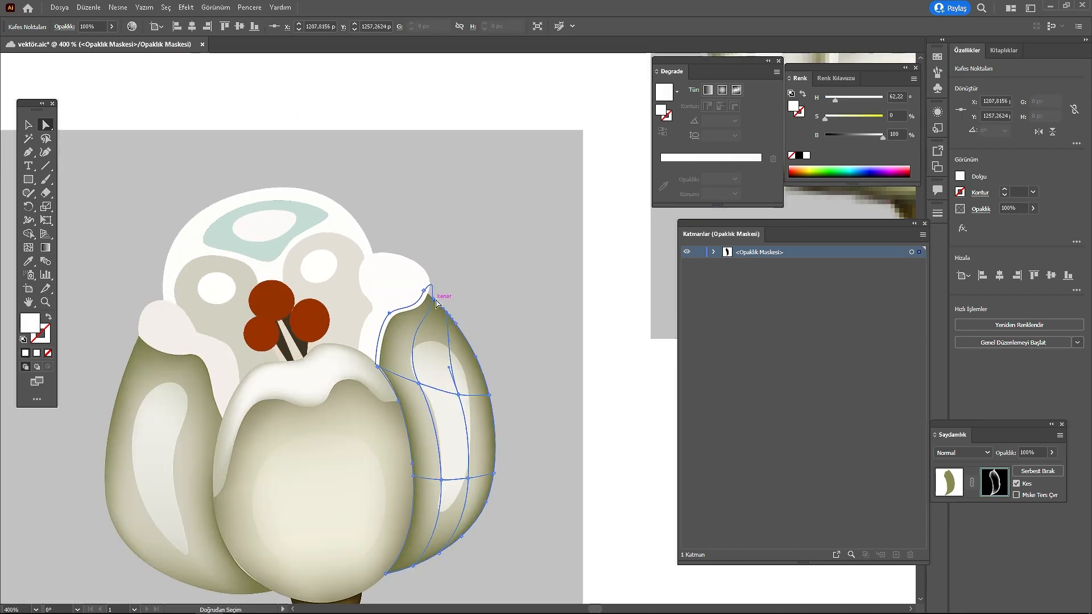
left_click(512, 326)
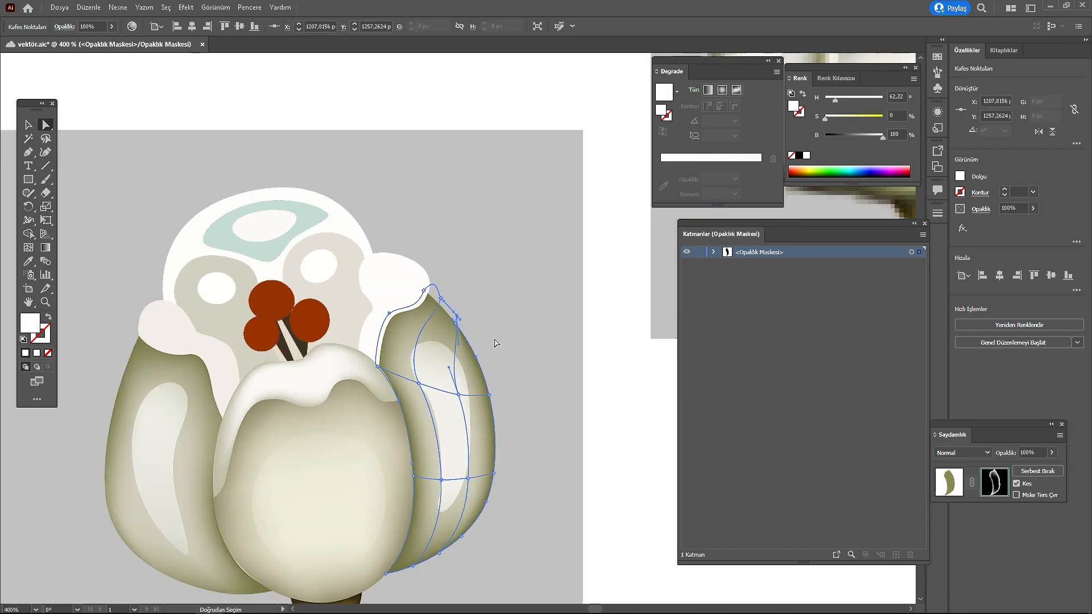
left_click(509, 308)
left_click_drag(480, 360, 483, 359)
left_click(466, 320)
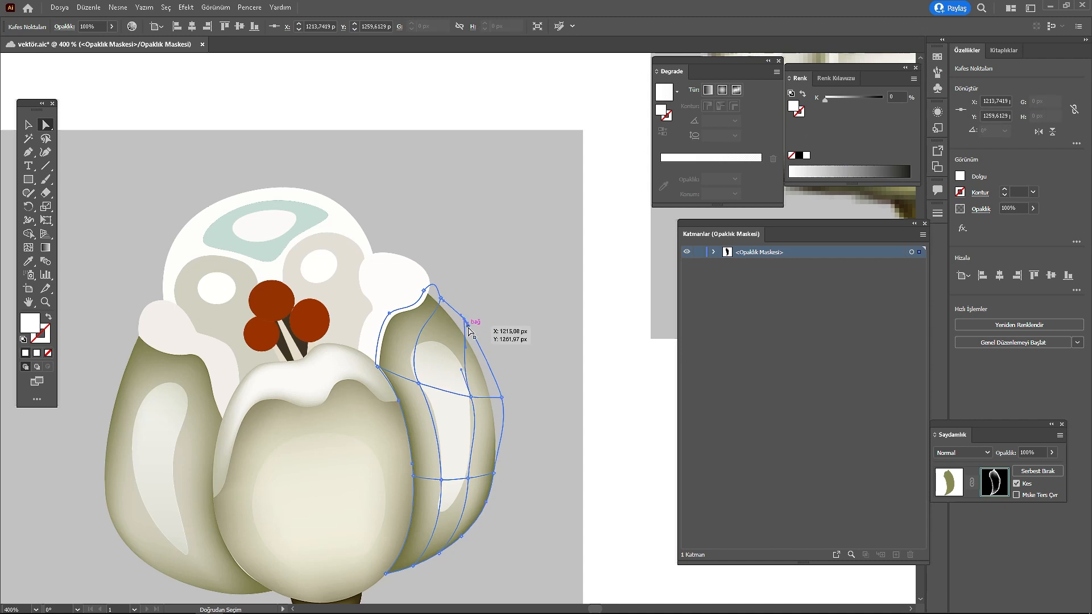
left_click(479, 322)
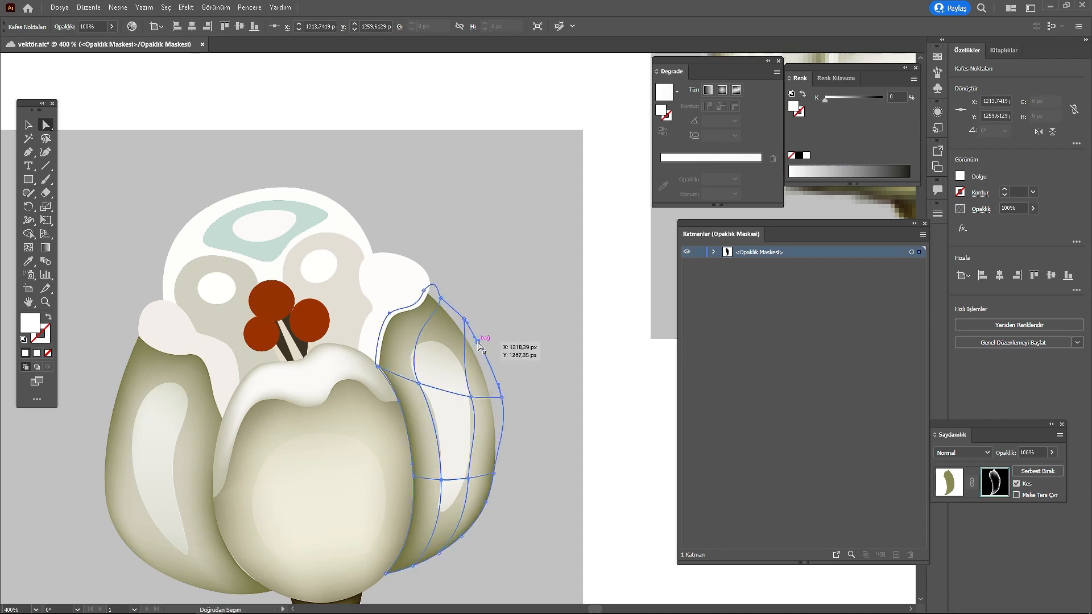
left_click_drag(465, 323, 488, 354)
Step: Refine the remaining mesh points along the right petal's edges and leave the opacity mask
left_click(563, 292)
left_click_drag(495, 392, 493, 337)
left_click(542, 327)
left_click_drag(544, 329, 307, 341)
left_click_drag(480, 304, 365, 339)
left_click_drag(365, 338, 438, 340)
left_click_drag(380, 337, 384, 341)
left_click(489, 376)
left_click_drag(494, 387, 475, 353)
left_click(424, 351)
left_click(949, 482)
Step: Fill the right petal's inner highlight with the gradient sampled from the left petal's highlight
scroll(819, 467, "down", 3)
left_click(905, 395)
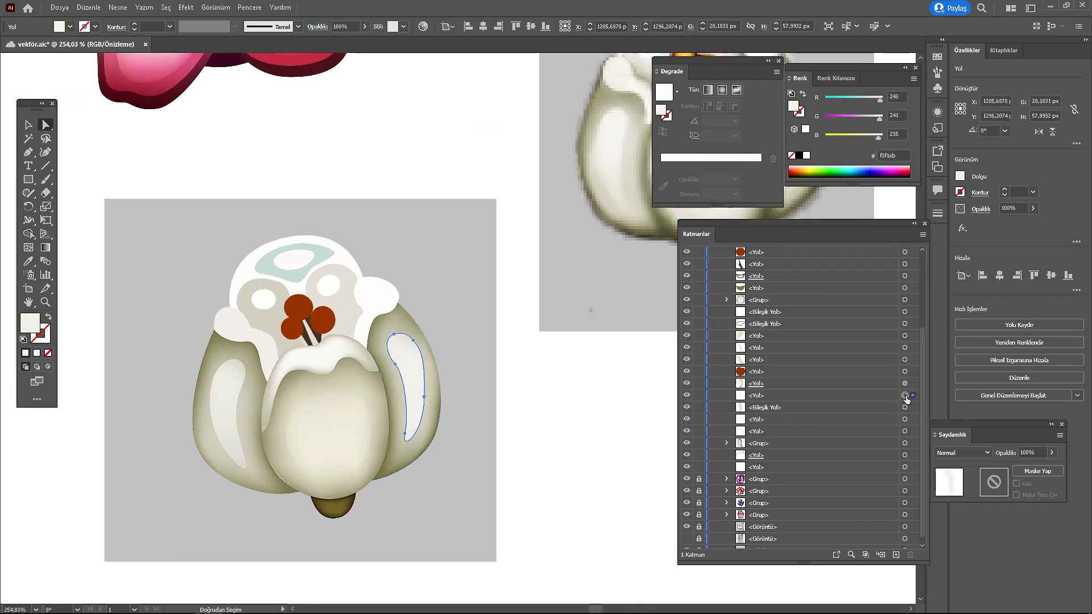
left_click(686, 456)
key("i")
left_click(247, 407)
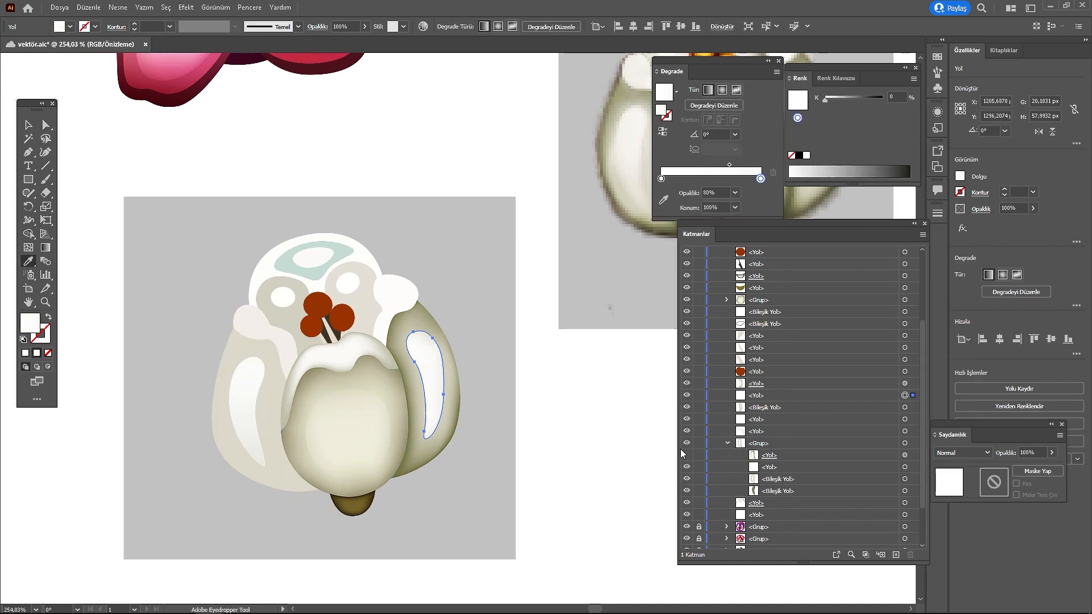
left_click(686, 456)
Step: Hide the right petal's highlight and remove the inner cut-out from the base shape beneath it
left_click(687, 397)
left_click(687, 396)
left_click(687, 397)
left_click(687, 407)
left_click(686, 408)
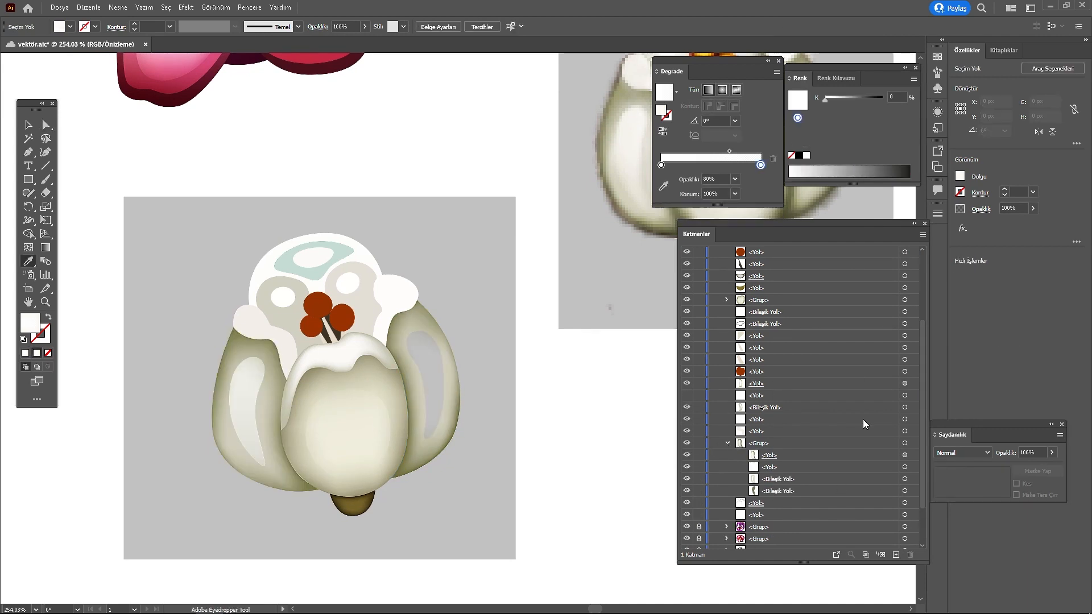
left_click(904, 407)
key("a")
left_click(421, 372)
left_click(421, 371)
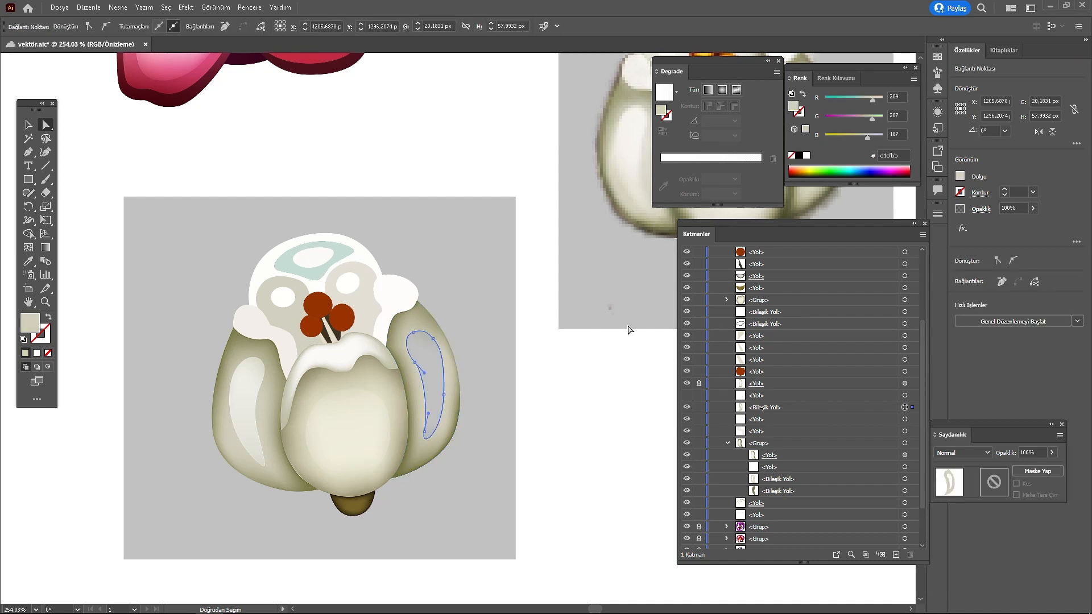
key("ctrl+2")
Step: Show the right petal's highlight and set its gradient's end stop to 50% opacity
left_click(904, 395)
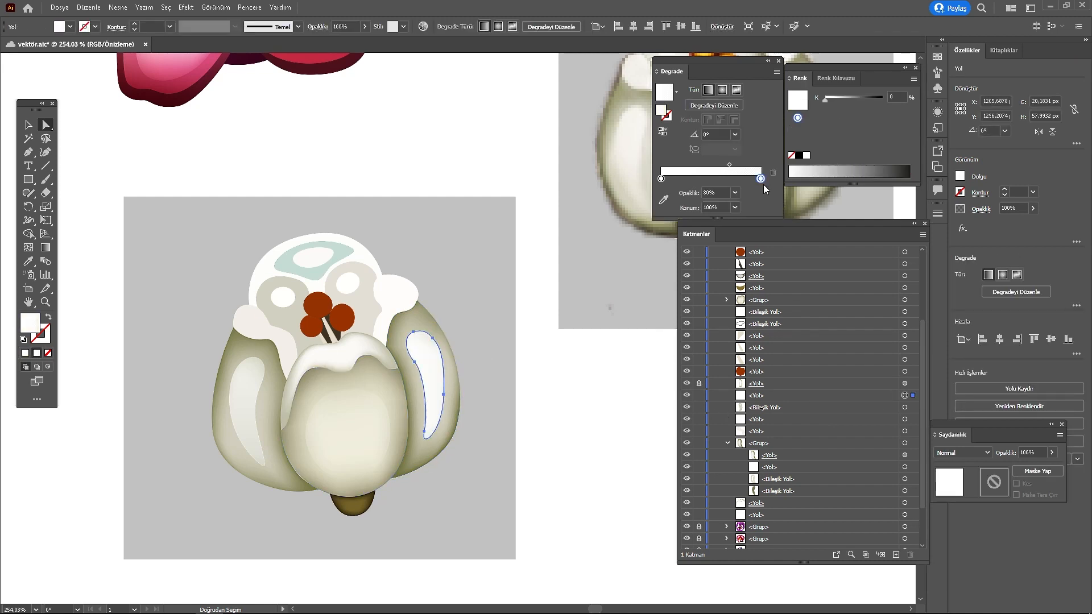
scroll(622, 323, "down", 2)
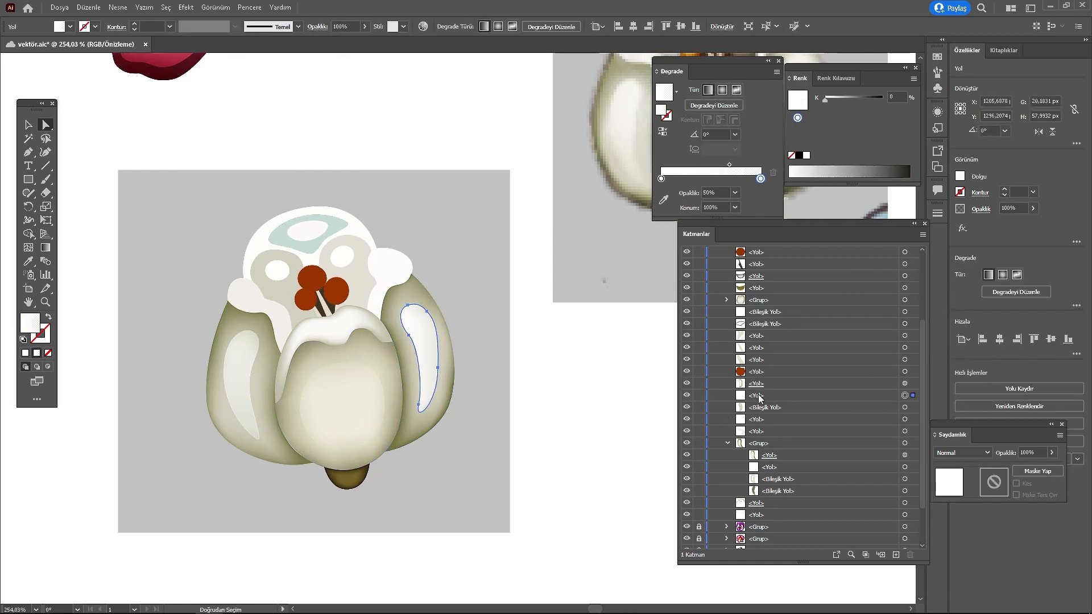
left_click_drag(759, 398, 697, 391)
key("z")
left_click_drag(569, 375, 552, 414)
Step: Set the right petal's highlight to the Overlay (Kaplama) blend mode at 44% opacity
left_click(968, 452)
left_click(966, 267)
left_click(962, 452)
left_click(962, 335)
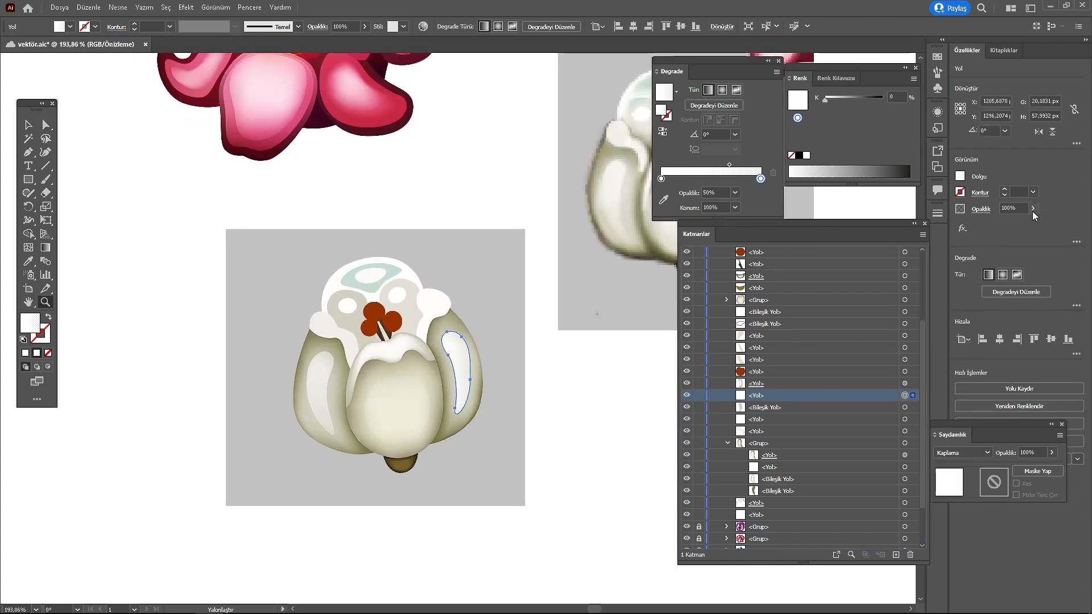
key("a")
left_click(475, 444)
left_click_drag(596, 470, 528, 476)
key("z")
left_click(906, 395)
left_click(558, 397)
key("a")
left_click(555, 476)
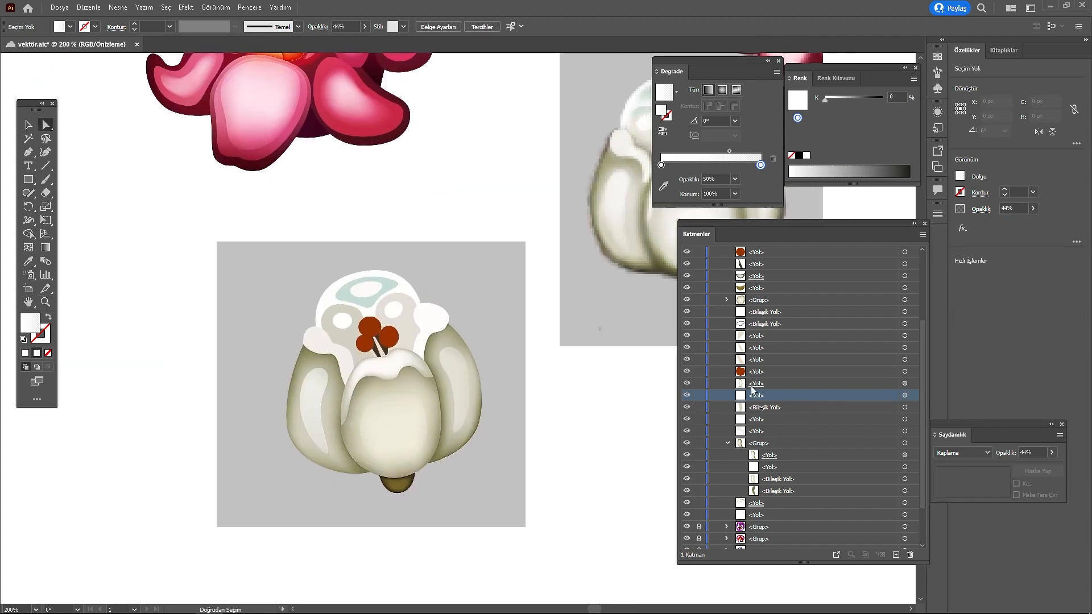
Step: Group the right petal's masked shading, highlight and base shape
left_click(905, 384)
left_click(905, 395)
left_click(906, 407, "shift")
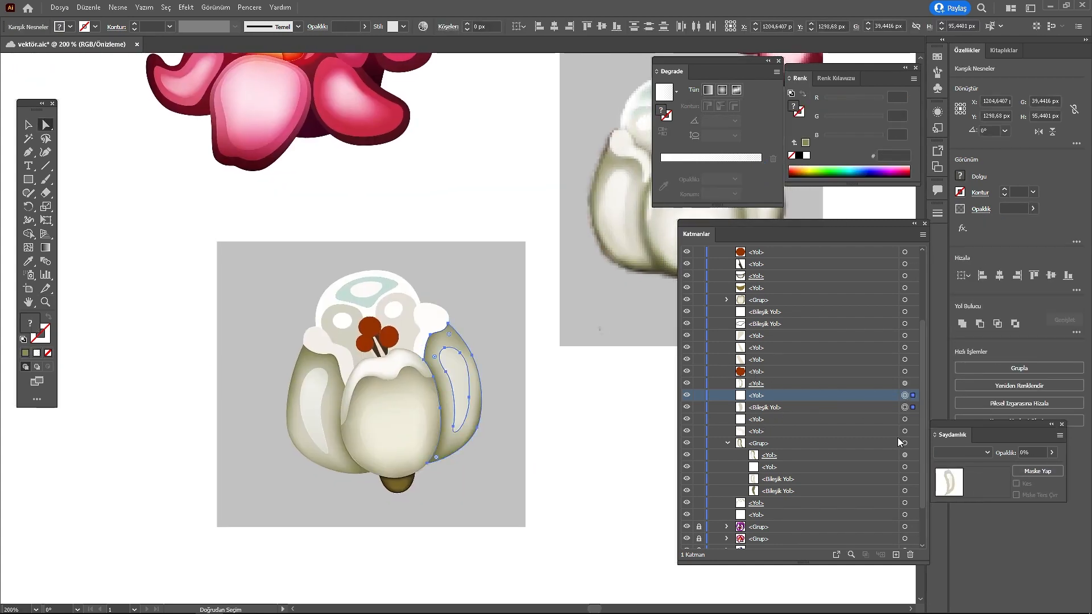
key("ctrl+g")
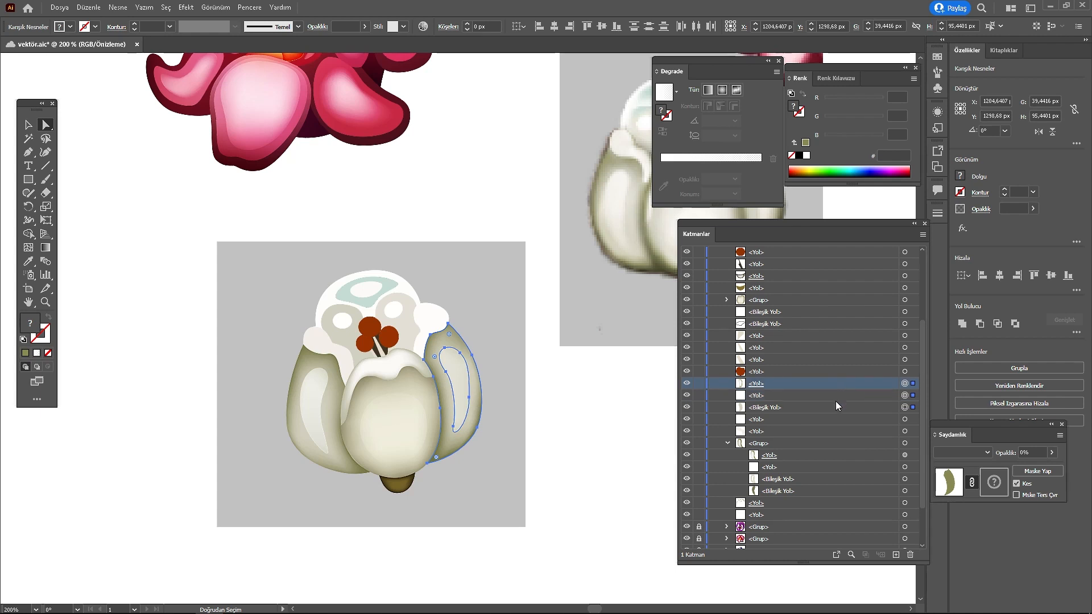
left_click(729, 423)
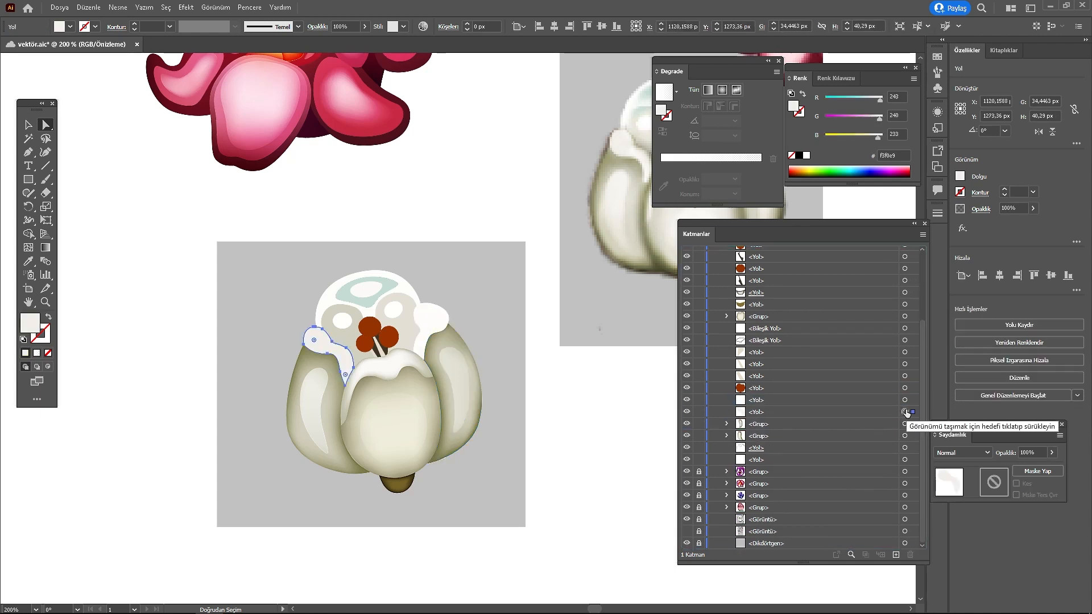
Step: Set the opacity of the left petal's highlight to 89%
left_click(517, 390)
scroll(517, 389, "down", 1)
left_click(905, 460)
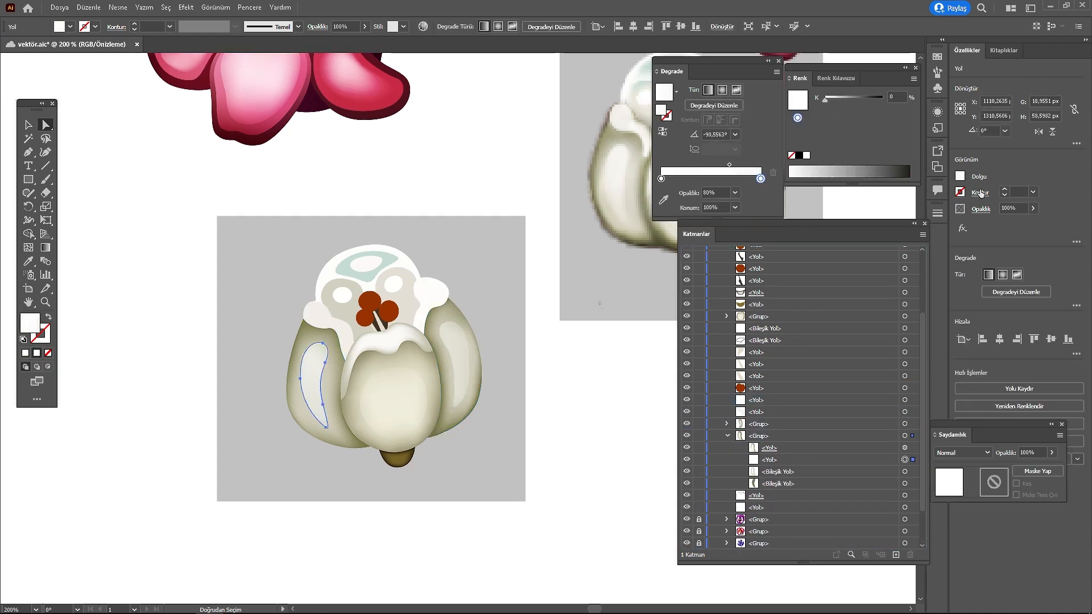
left_click_drag(1026, 224, 1027, 224)
left_click(512, 418)
key("z")
left_click_drag(511, 426, 472, 431)
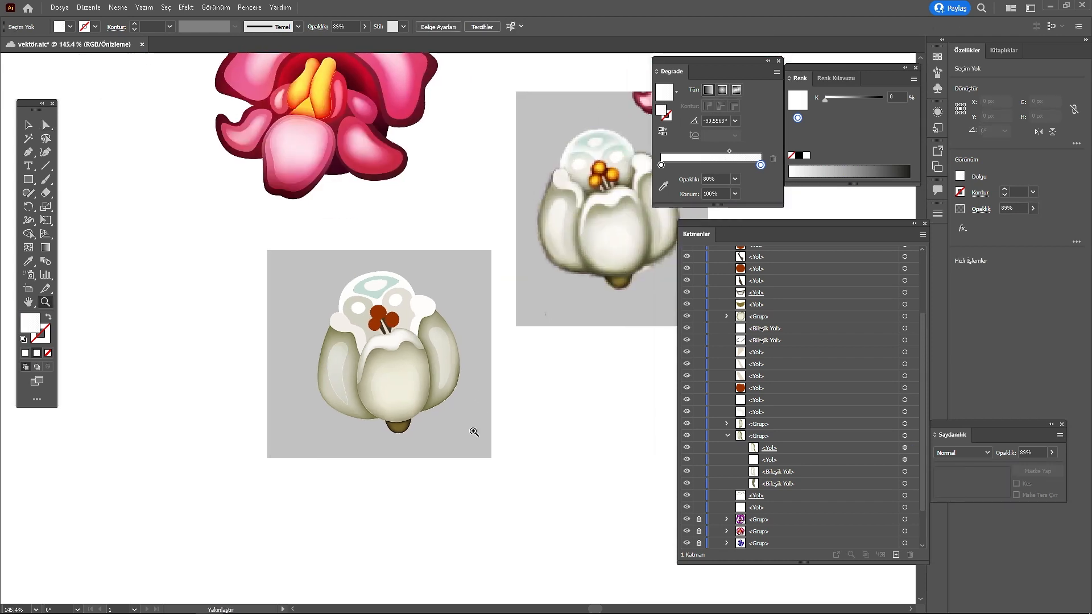
Step: Isolate the left petal's base compound path, delete its inner cut-out and leave isolation
left_click_drag(349, 402, 441, 406)
right_click(353, 357)
left_click(375, 422)
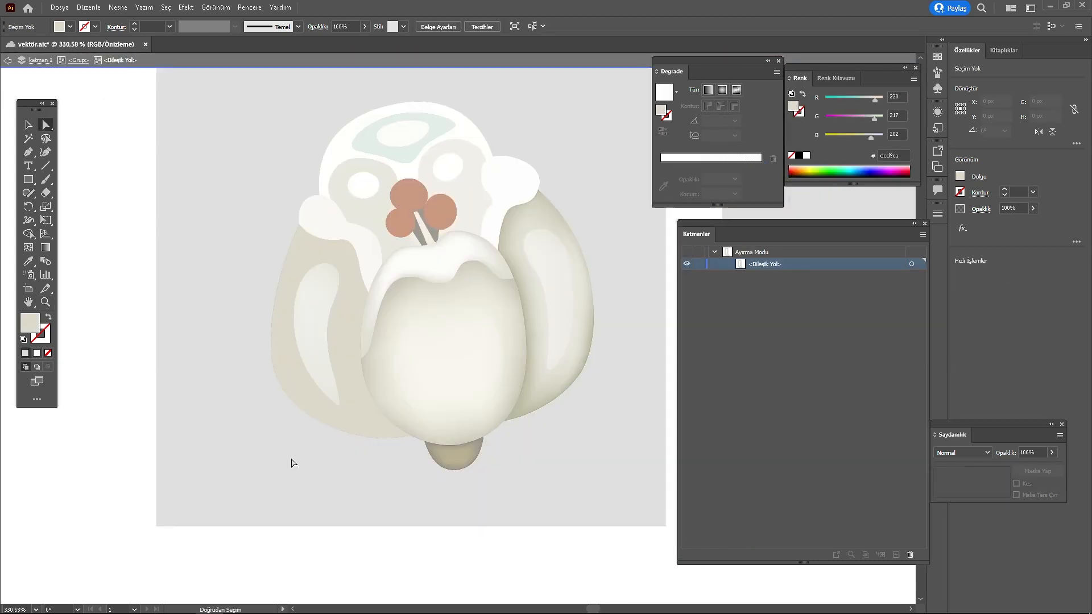
left_click(295, 345)
key("Delete")
key("Delete")
double_click(163, 349)
key("z")
left_click_drag(399, 407, 447, 423)
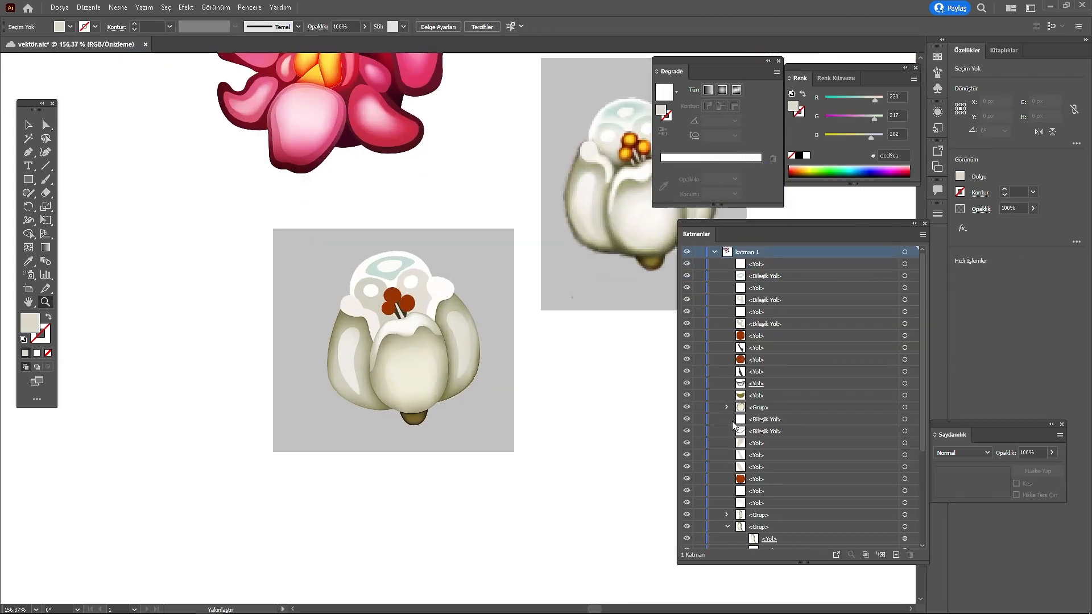
Step: Lower the opacity of the left petal's highlight to about 58%
scroll(888, 483, "down", 2)
left_click(905, 504)
scroll(881, 439, "up", 2)
scroll(879, 439, "down", 2)
left_click(905, 479)
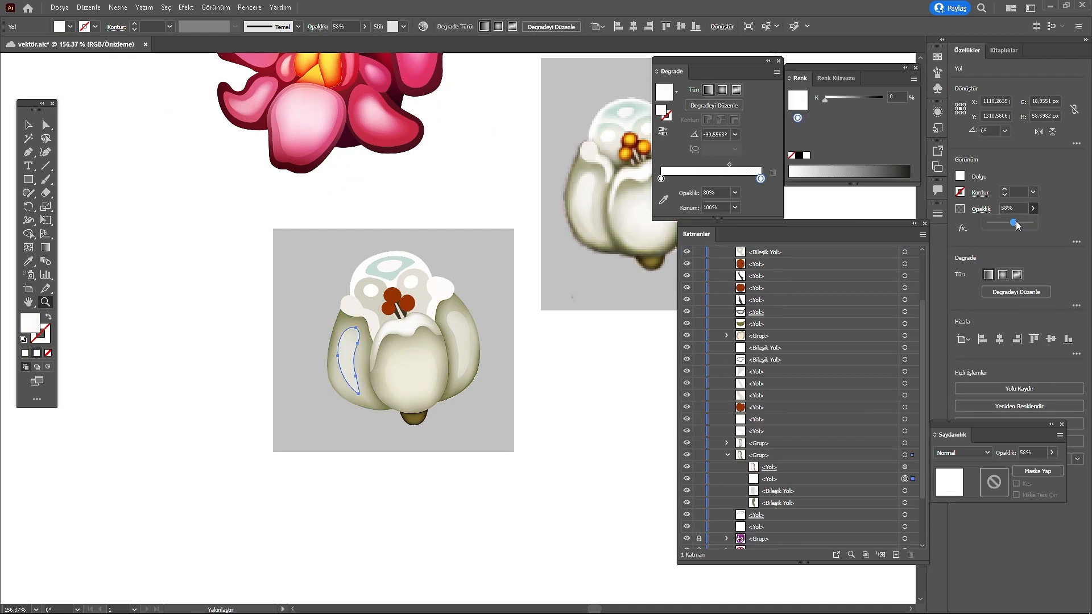
key("a")
left_click(519, 387)
key("z")
left_click_drag(518, 509, 478, 507)
Step: Set the opacity of the highlight in the right petal's group to 40%
left_click(727, 455)
left_click_drag(423, 360, 455, 354)
left_click(727, 444)
left_click(905, 467)
key("a")
left_click(512, 424)
key("z")
left_click_drag(403, 519, 376, 515)
left_click_drag(453, 427, 472, 426)
key("a")
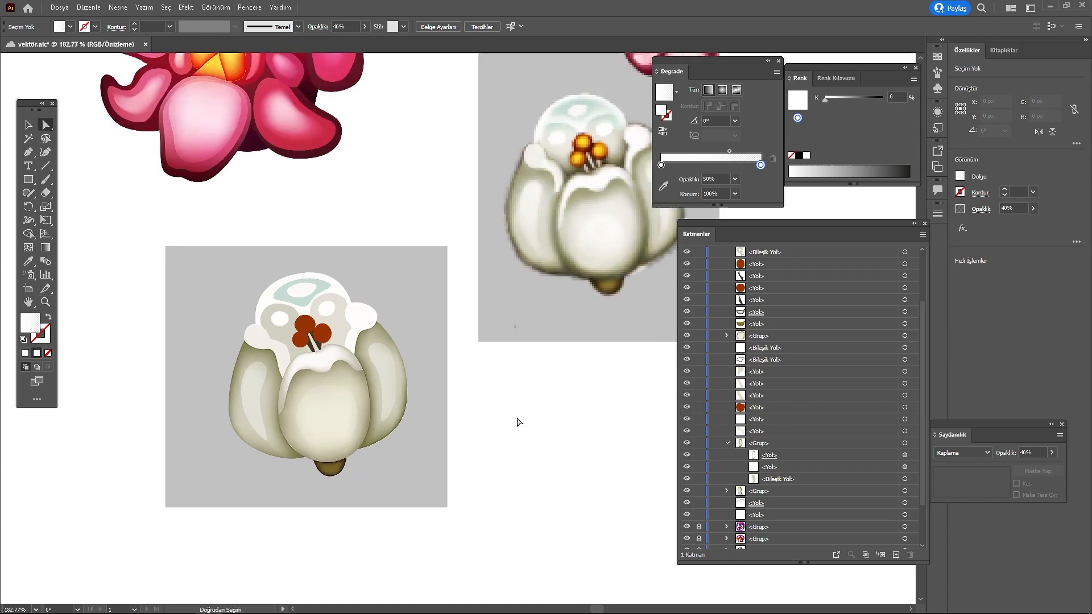
Step: Convert the opacity mask shape of the left curled tip's overlay to a gradient mesh and darken its inner points to black
mouse_move(536, 411)
left_mouse_down()
mouse_move(518, 419)
mouse_move(535, 421)
left_mouse_up()
left_click(256, 349)
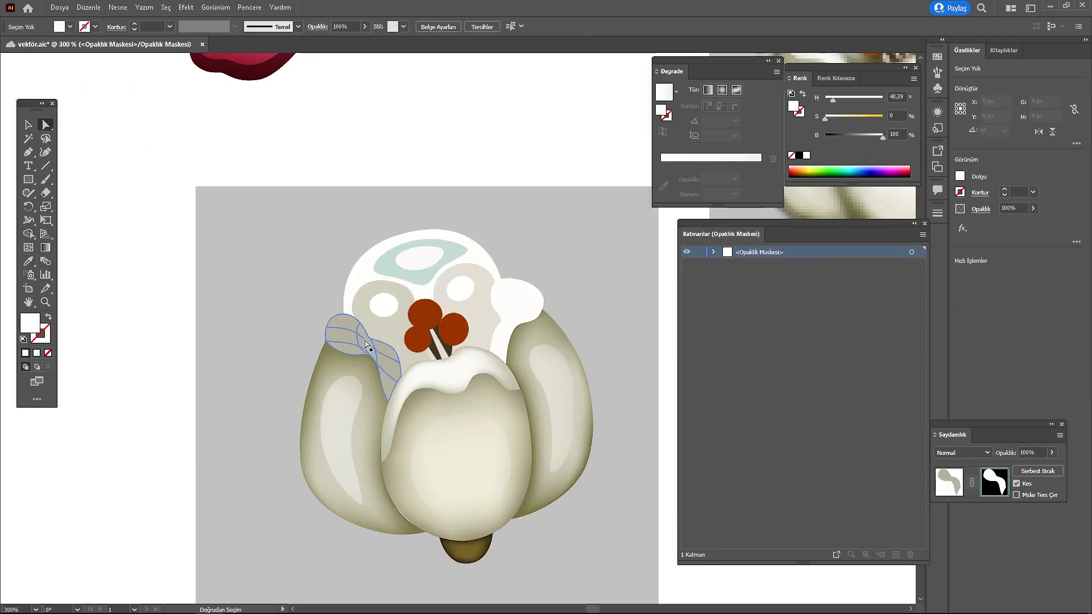
key("z")
left_click_drag(379, 322, 404, 336)
key("a")
left_click(396, 356)
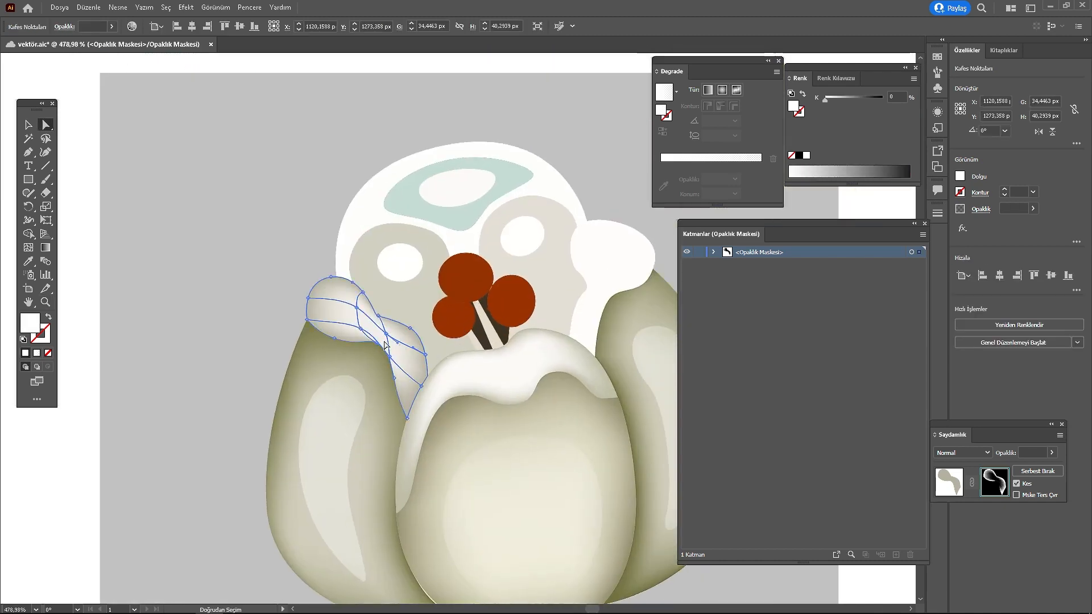
Step: Reposition the mesh points in the left curled tip's mask and leave the opacity mask
left_click(391, 334)
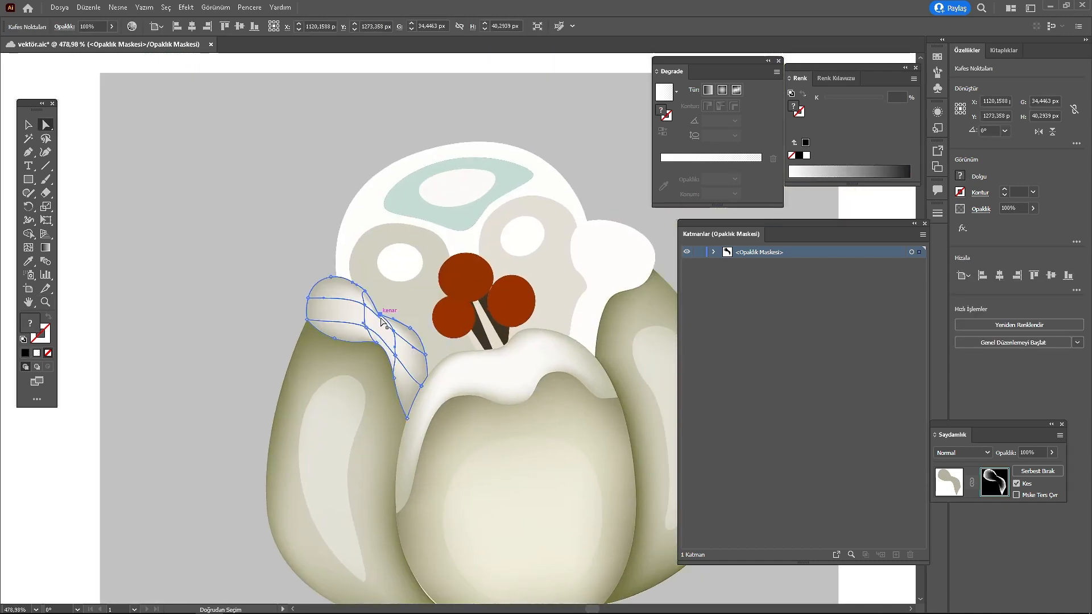
scroll(380, 317, "up", 3)
left_click_drag(343, 314, 328, 322)
left_click_drag(414, 380, 379, 343)
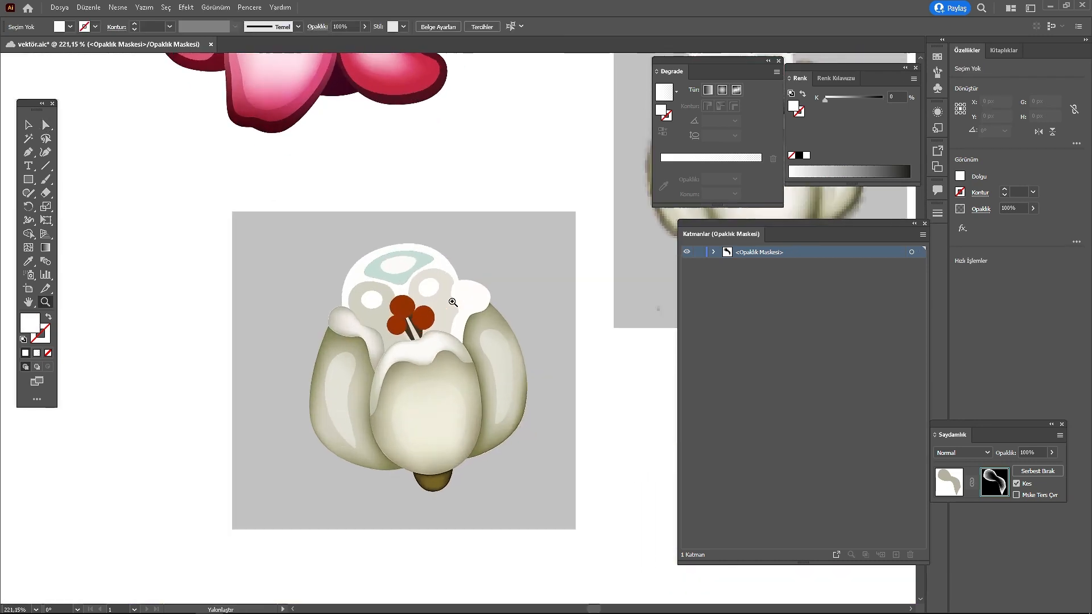
left_click(948, 494)
Step: Group the left curled tip's masked overlay with its white base shape
left_click(905, 503)
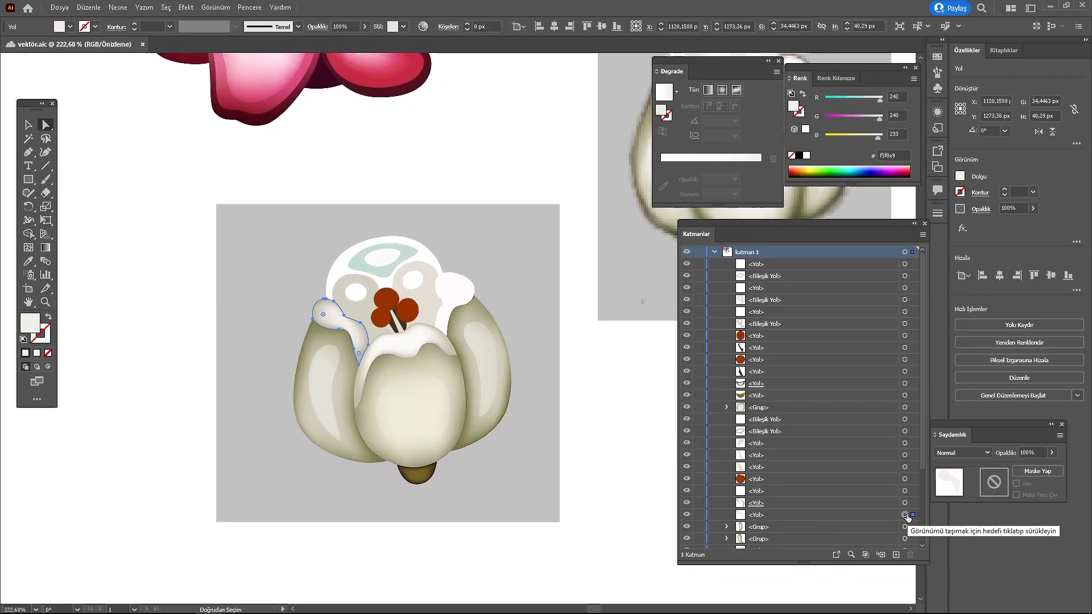
left_click(905, 515, "shift")
key("ctrl+g")
left_click(615, 414)
Step: Duplicate the right white curled tip in place and fill one copy with shadow beige sampled from the flower
scroll(390, 334, "up", 1)
left_click(905, 491)
scroll(888, 478, "down", 2)
left_click(836, 418)
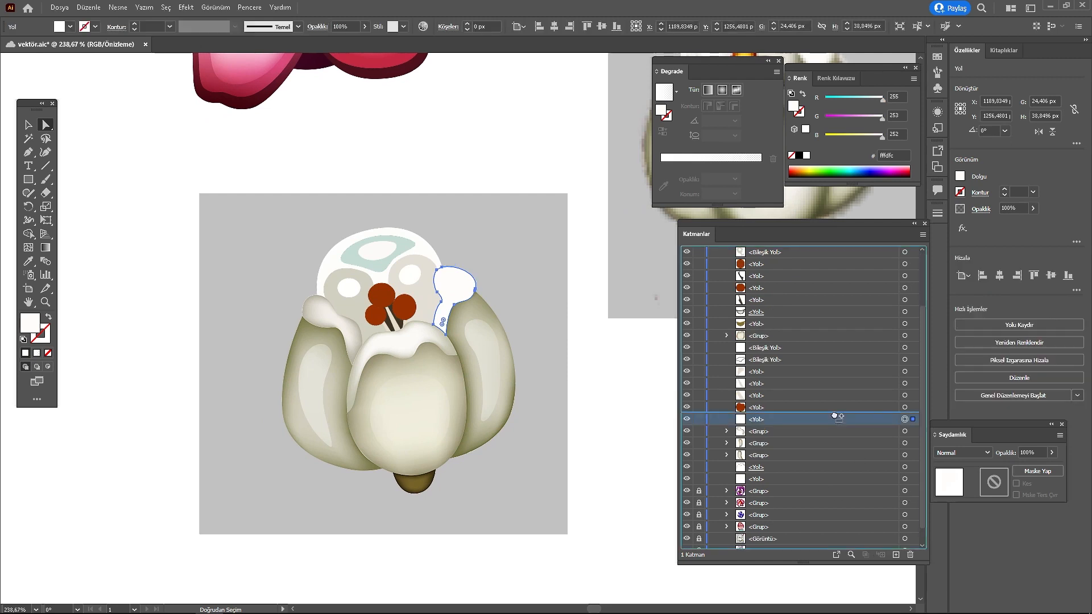
key("ctrl+c")
key("ctrl+f")
key("i")
left_click(352, 347)
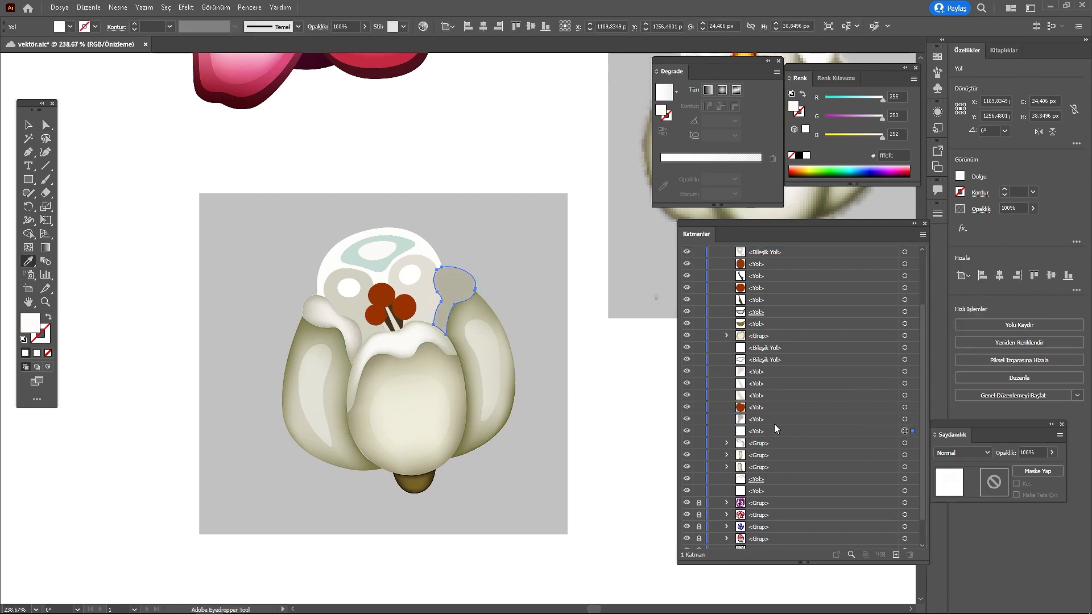
Step: Duplicate the right curled tip again and use the copy as an opacity mask for the beige overlay
left_click(777, 421, "alt")
key("ctrl+c")
key("ctrl+f")
left_click(905, 432, "shift")
left_click(1037, 471)
Step: Set the right curled tip's masked overlay to the Multiply (Çoğalt) blend mode
left_click(905, 432)
left_click(907, 420, "shift")
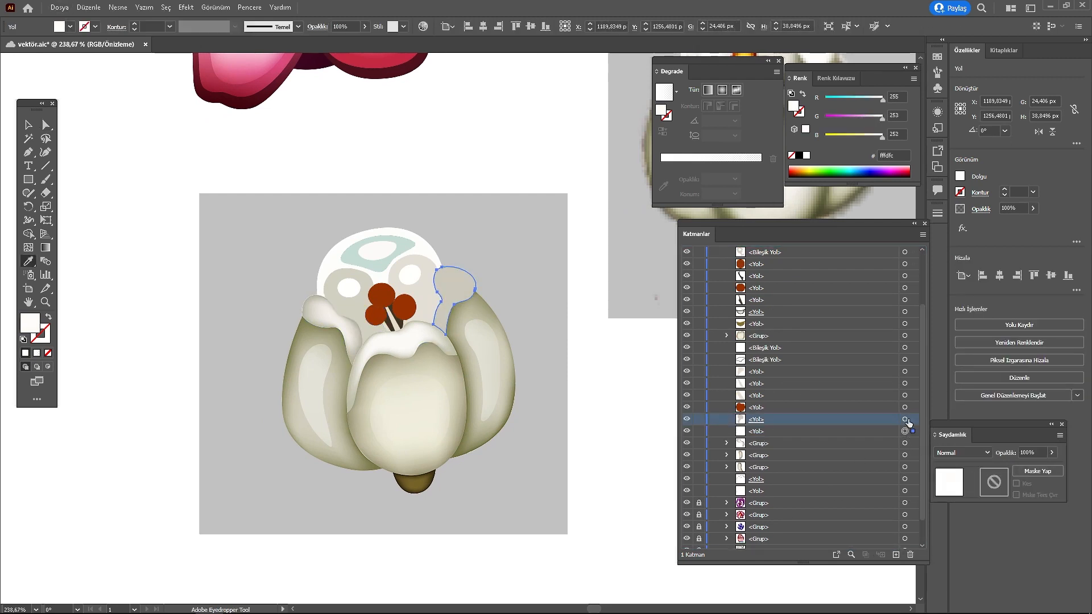
left_click(906, 420)
left_click(982, 210)
left_click(890, 231)
left_click(877, 271)
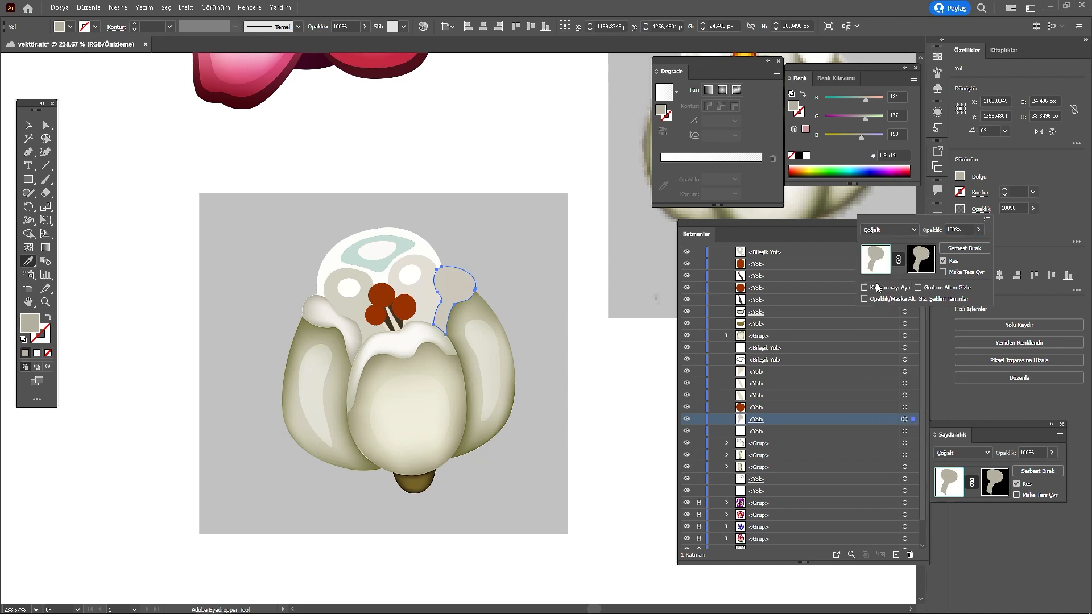
Step: Open the right curled tip's opacity mask and make its shape white using HSB colour values
left_click(922, 261)
left_click(915, 79)
left_click(956, 122)
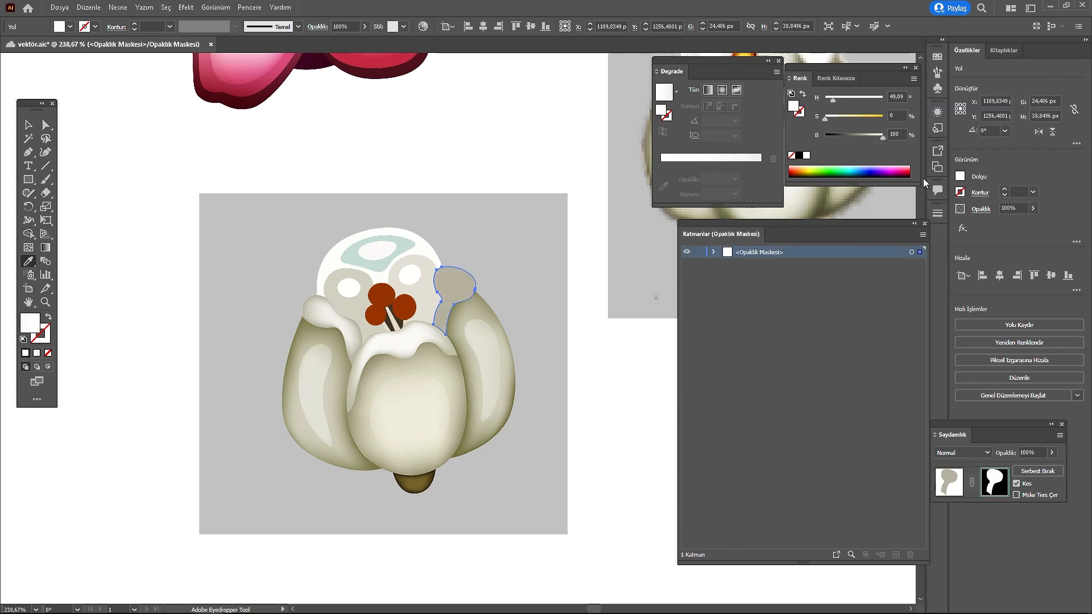
left_click(958, 454)
left_click(949, 483)
left_click(994, 483)
Step: Convert the right curled tip's mask shape to a gradient mesh and darken its inner points to 0% brightness
left_click(118, 8)
left_click(149, 196)
left_click(714, 479)
scroll(417, 255, "up", 1)
key("a")
left_click_drag(883, 137, 824, 140)
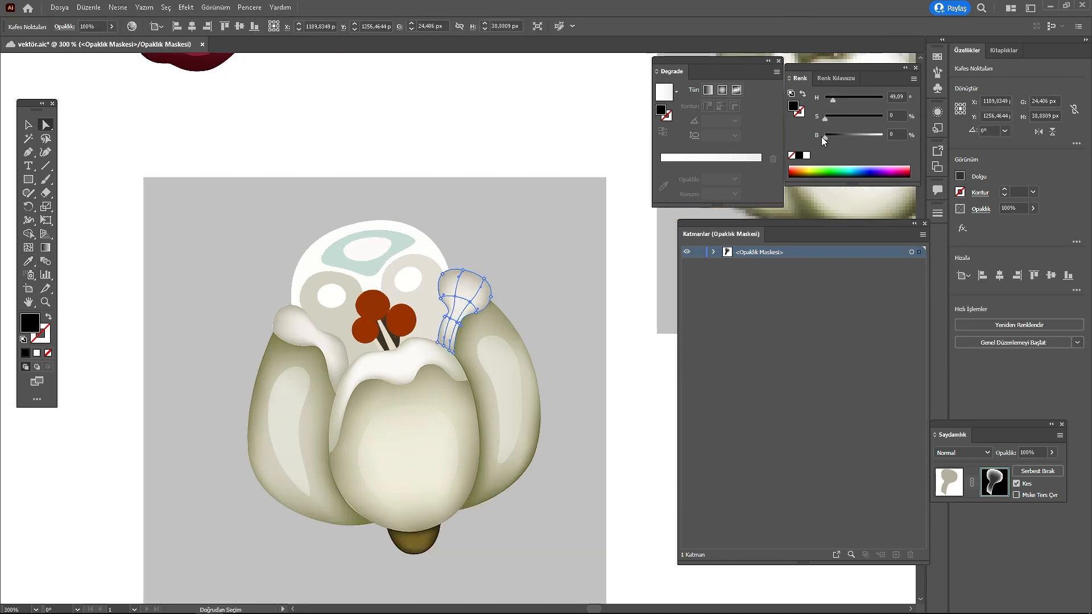
left_click(559, 234)
key("z")
left_click_drag(559, 234, 399, 312)
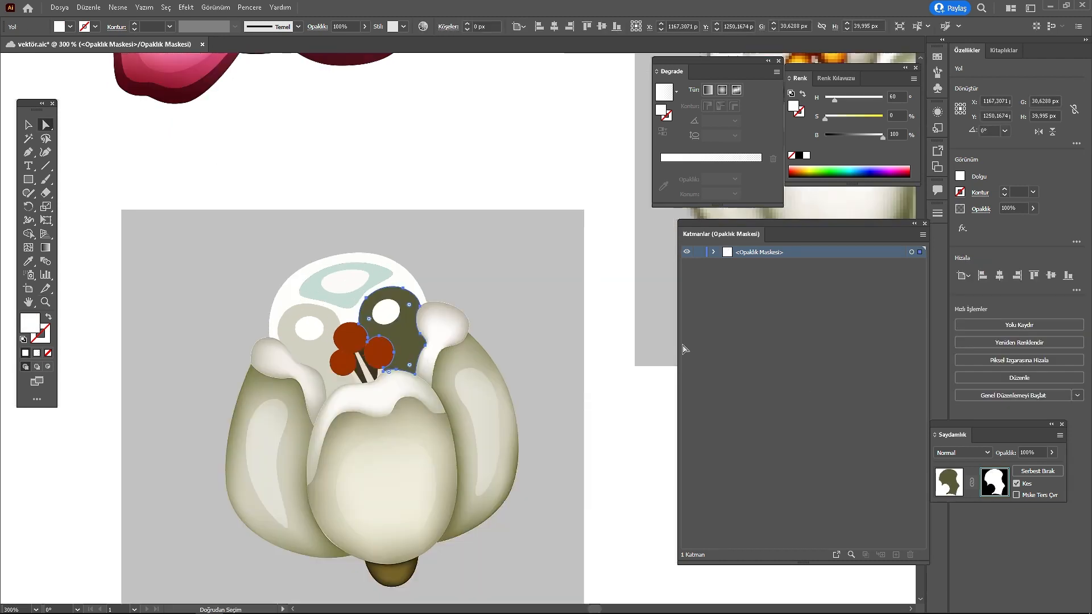
Step: Turn the mask of the right round inner petal into a gradient mesh and darken its inner points to 0% brightness
left_click(397, 339)
left_click_drag(883, 137, 824, 139)
left_click(476, 238)
key("z")
left_click_drag(393, 299, 472, 293)
left_click_drag(236, 385, 213, 401)
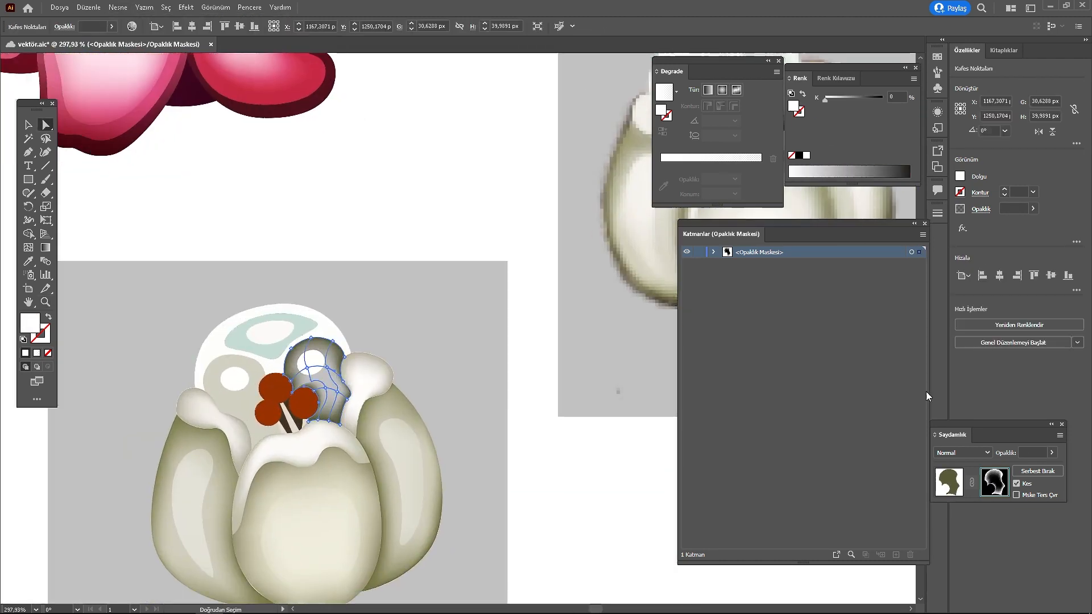
Step: Exit the opacity mask and duplicate the masked olive shading shape of the right round inner petal
left_click(905, 325)
left_click(905, 313)
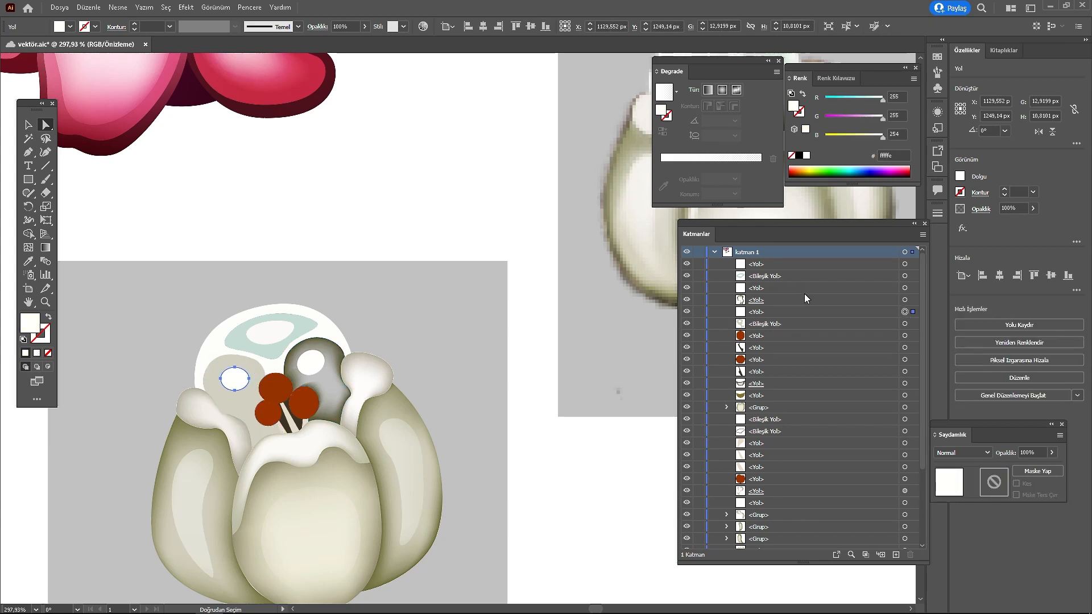
left_click(905, 324)
left_click(905, 287)
left_click(905, 299, "shift")
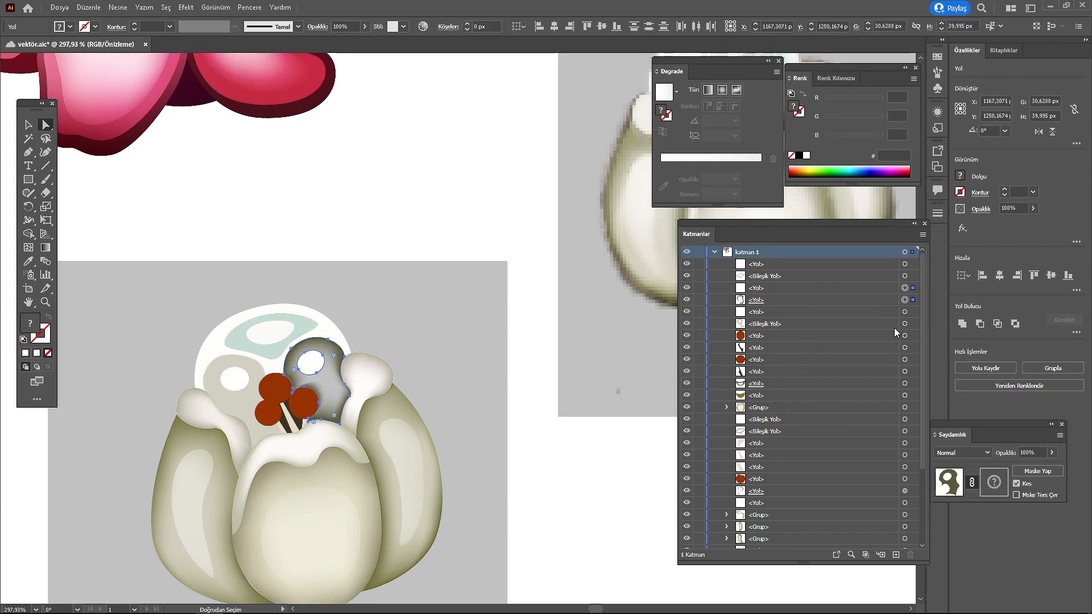
left_click(905, 299)
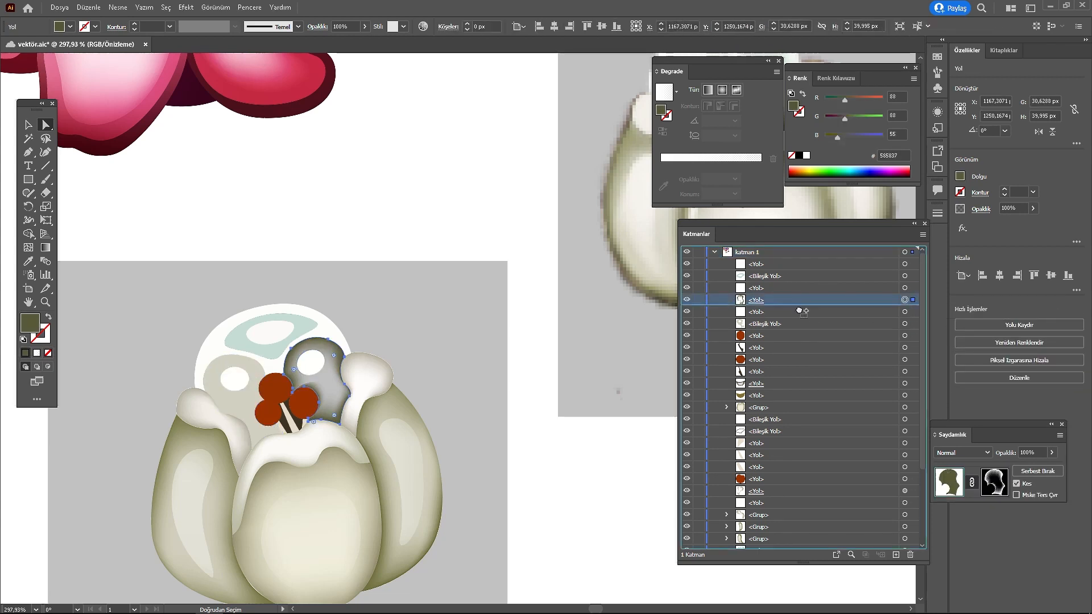
left_click_drag(802, 312, 803, 310)
Step: Remove the opacity mask from the duplicated right inner petal shape and fill it with the left inner petal's sampled beige
scroll(424, 295, "up", 2)
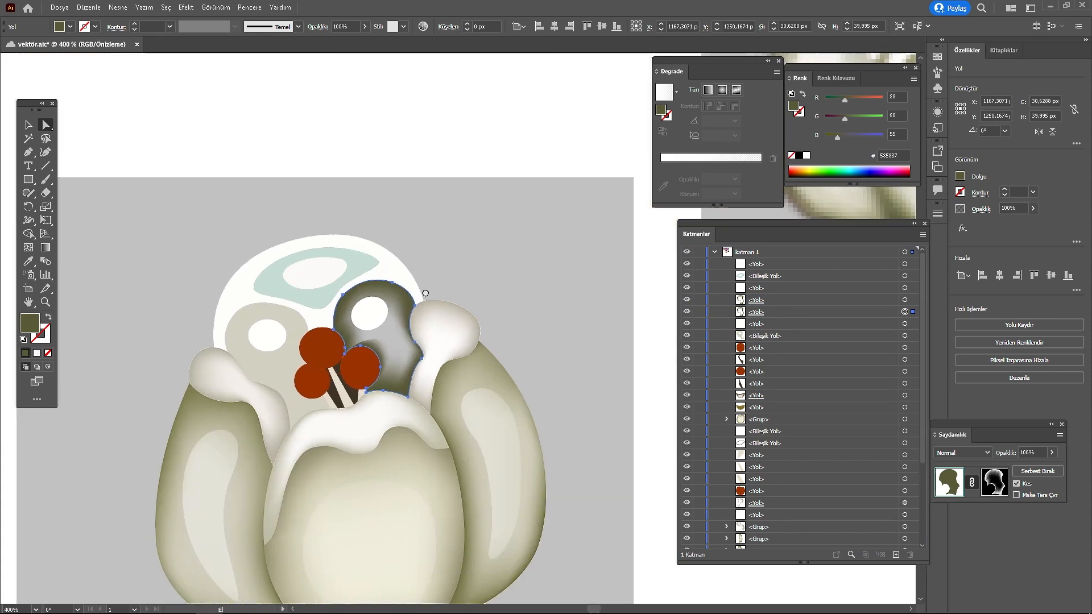
right_click(360, 337)
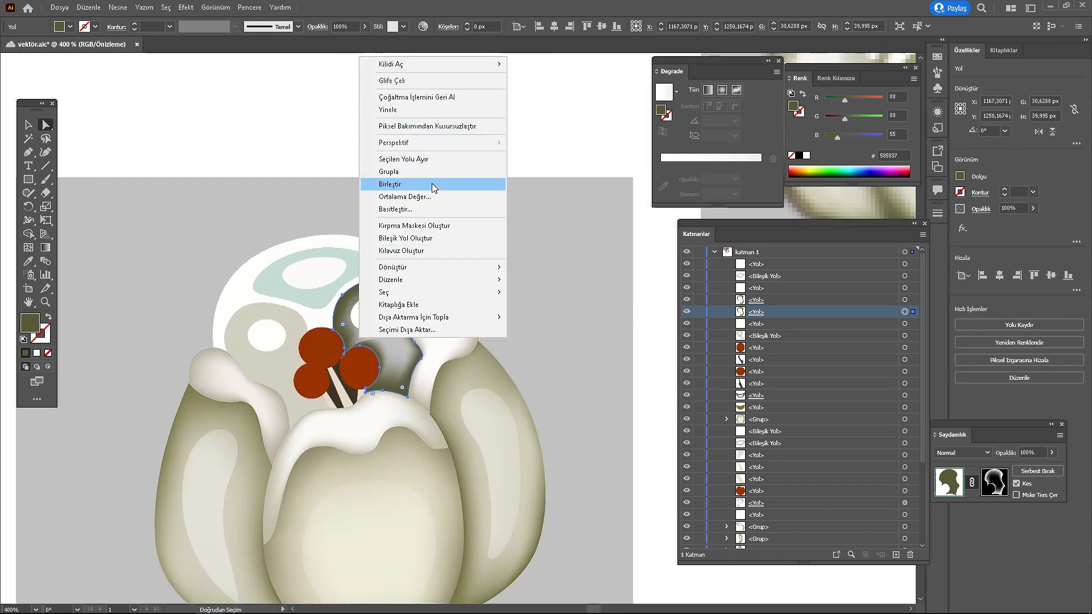
mouse_move(410, 272)
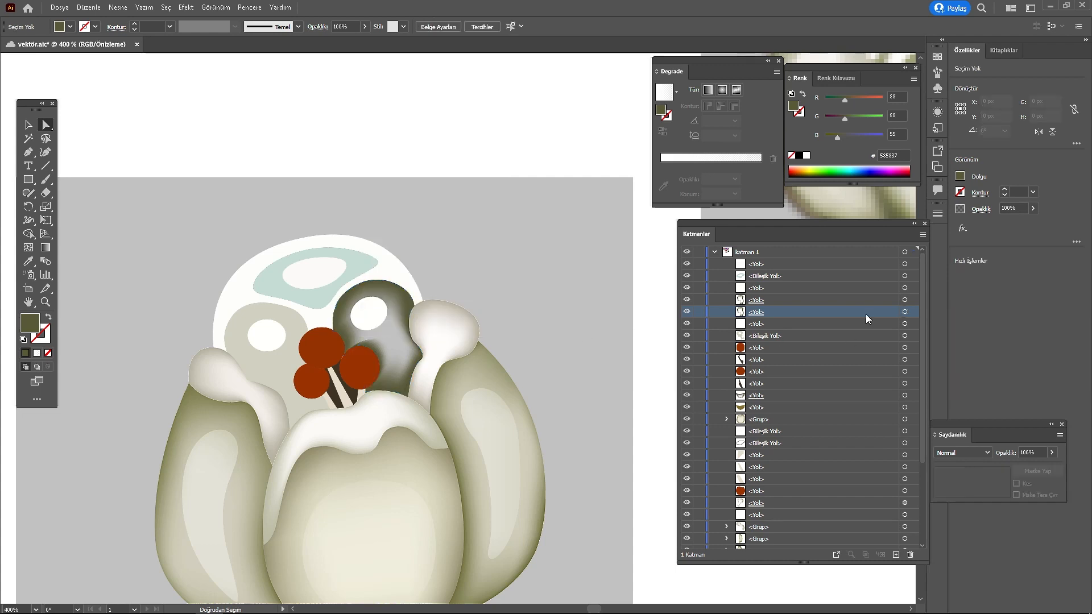
left_click(905, 312)
key("Delete")
left_click(399, 325)
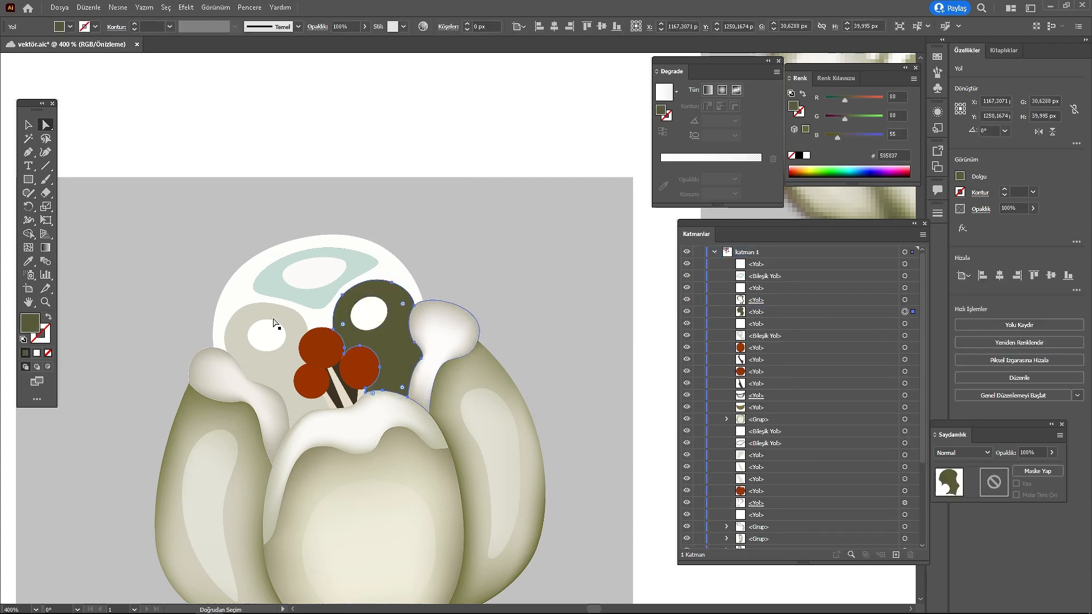
key("i")
left_click(285, 320)
key("a")
Step: Group the right inner petal's white highlight, masked shading shape and beige base shape
left_click(905, 312, "shift")
left_click(905, 300, "shift")
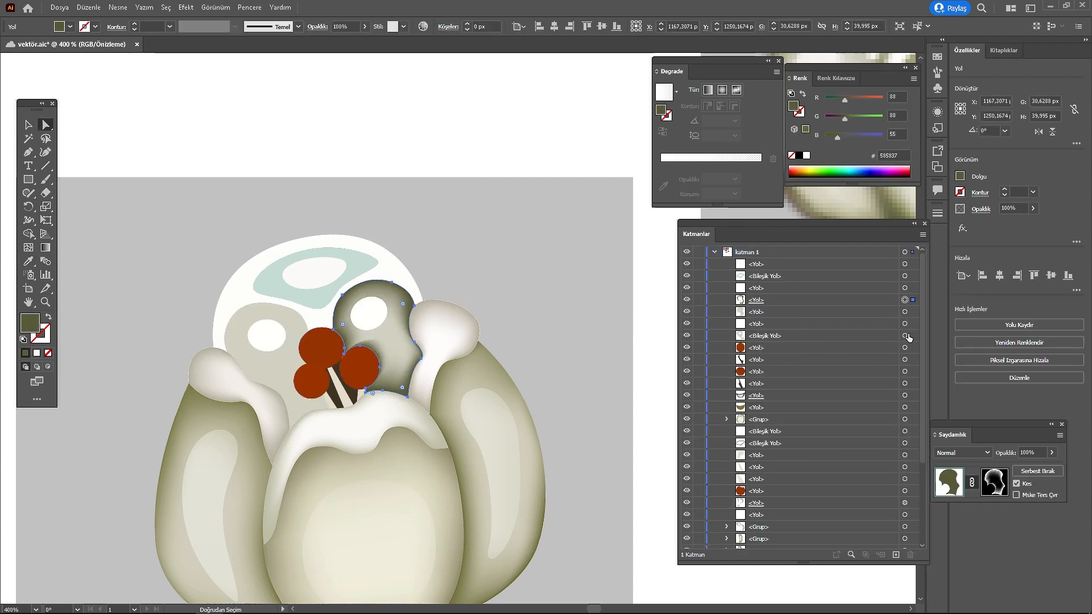
left_click(905, 324, "shift")
left_click(905, 312)
left_click(904, 300, "shift")
left_click(904, 288, "shift")
key("ctrl+g")
left_click(534, 299)
scroll(444, 300, "down", 1)
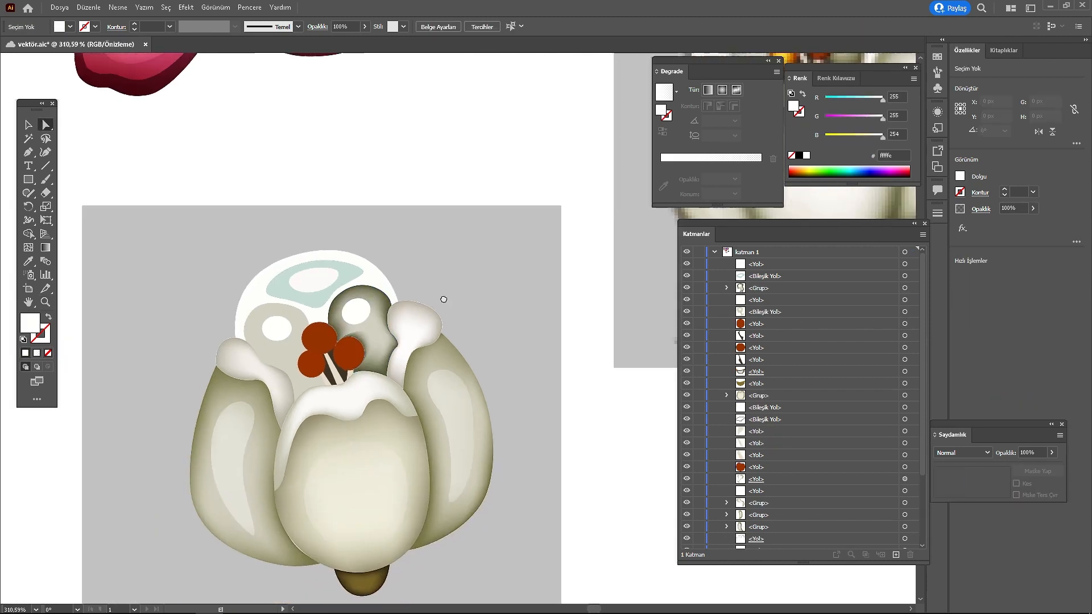
scroll(452, 298, "up", 1)
left_click_drag(452, 297, 512, 282)
Step: Open the opacity mask of the right inner petal's shading and turn its upper mesh points black
left_click(727, 288)
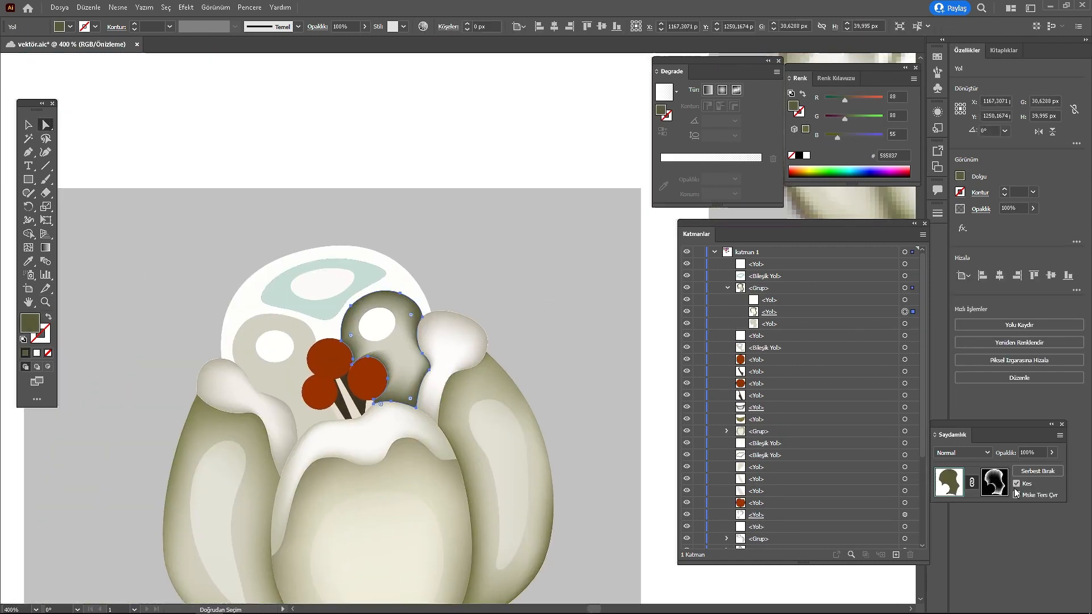
left_click(994, 482)
left_click_drag(865, 99, 870, 100)
scroll(433, 248, "up", 2)
left_click_drag(293, 298, 370, 415)
left_click(807, 155)
left_click(799, 155)
left_click(807, 156)
left_click(800, 155)
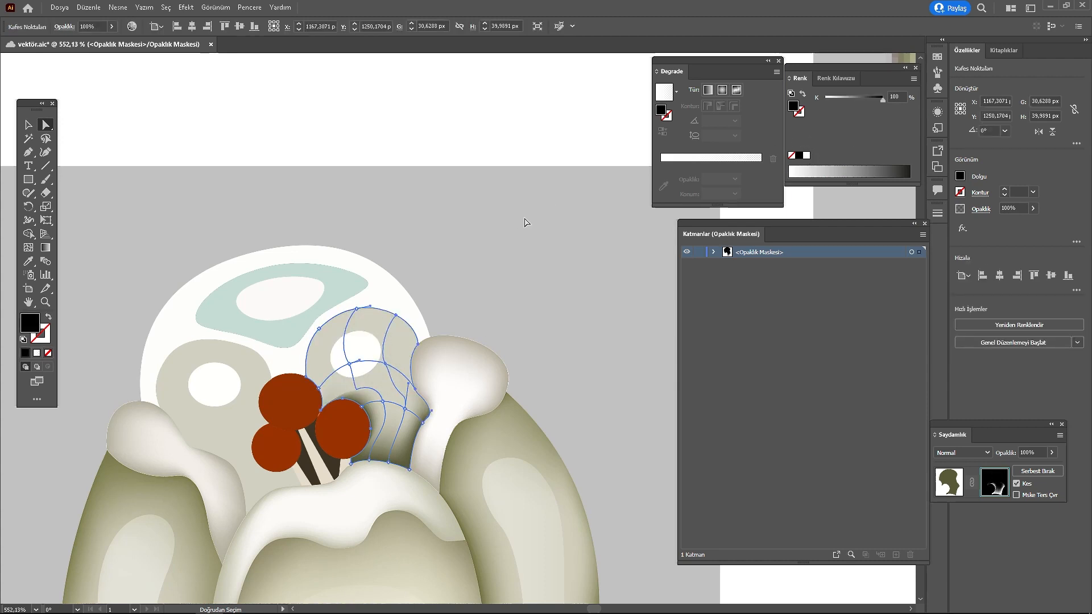
Step: Reposition the right inner petal's mask mesh points to soften the dark shading near its base
left_click(526, 222)
scroll(526, 222, "down", 3)
scroll(334, 273, "up", 2)
left_click(377, 302)
left_click(540, 222)
left_click_drag(282, 346, 344, 337)
left_click(366, 375)
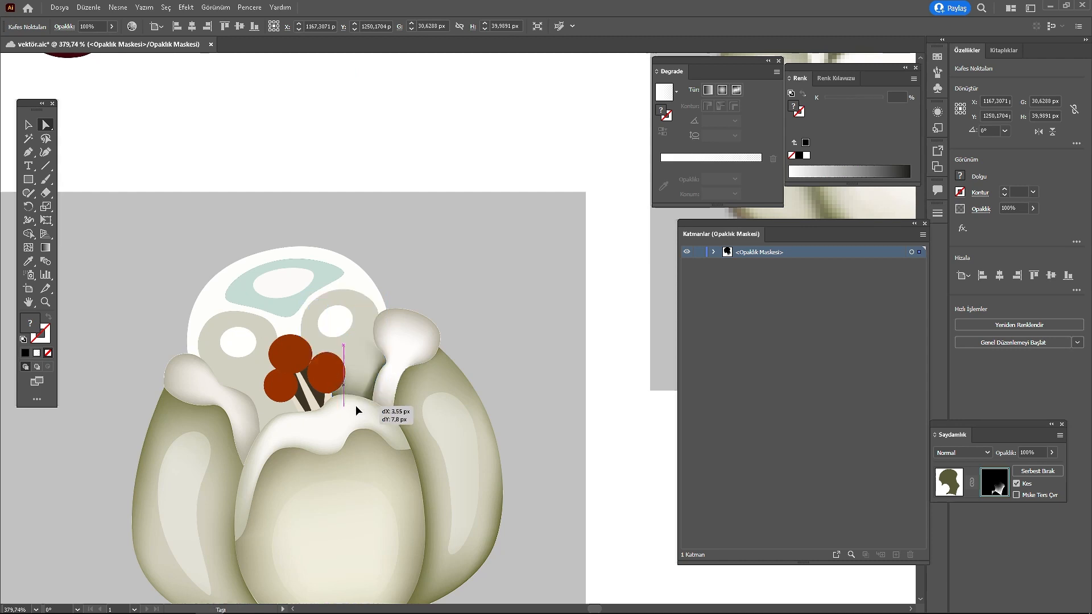
left_click_drag(366, 398, 380, 409)
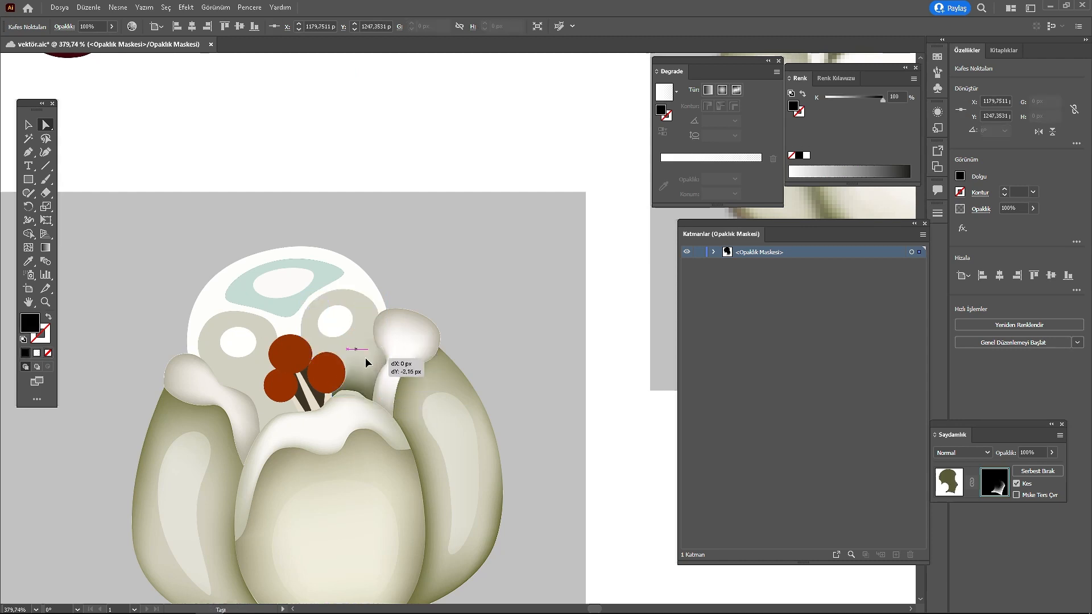
left_click_drag(365, 359, 369, 360)
left_click_drag(341, 314, 342, 314)
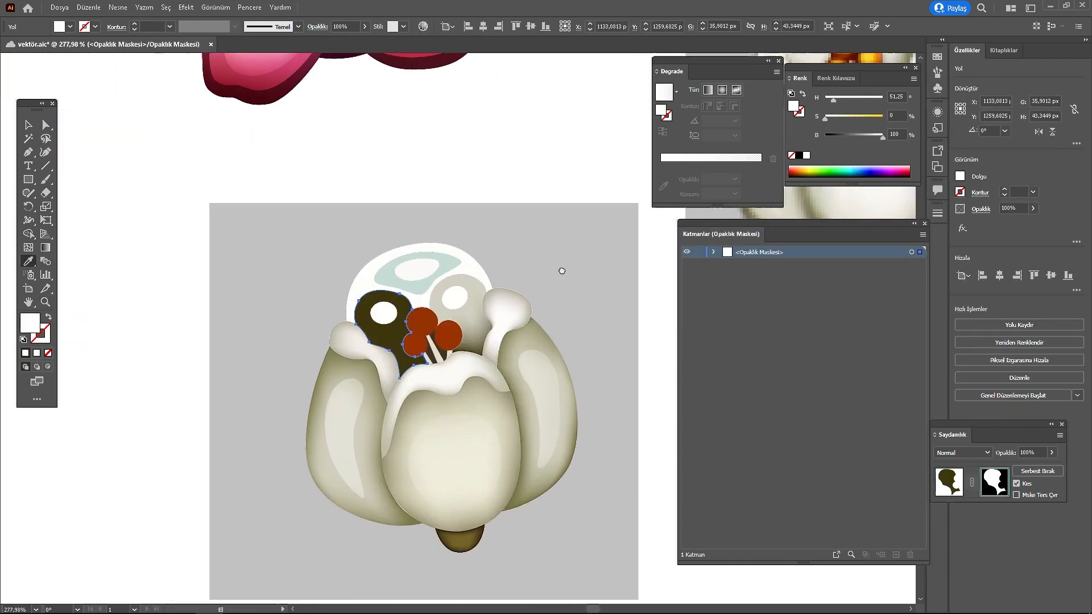
Step: Convert the left round inner petal's mask shape to a gradient mesh and turn its upper points black
left_click(118, 7)
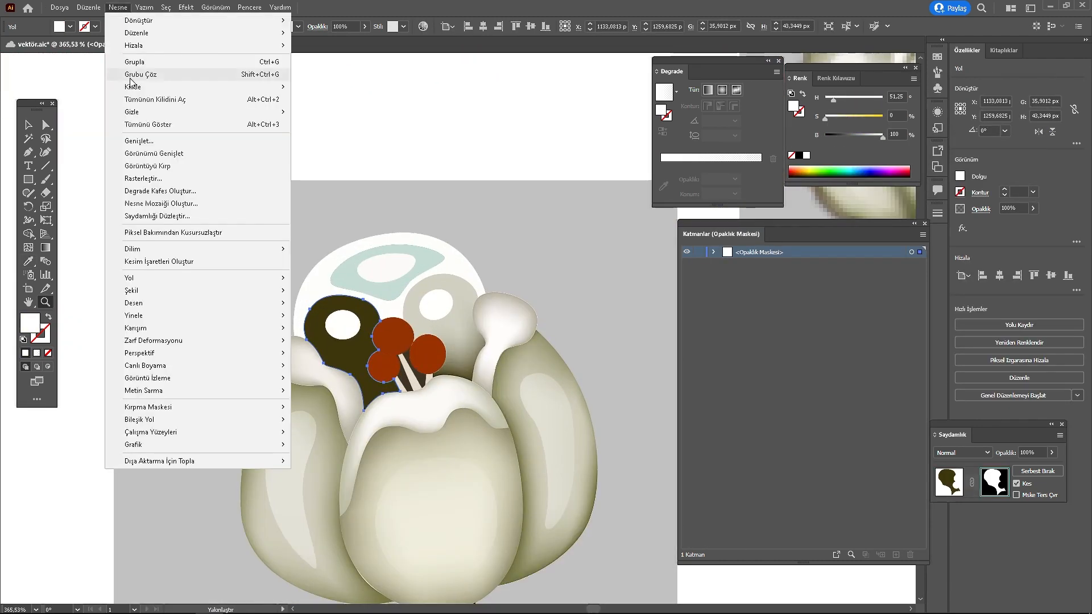
left_click(161, 191)
left_click(711, 480)
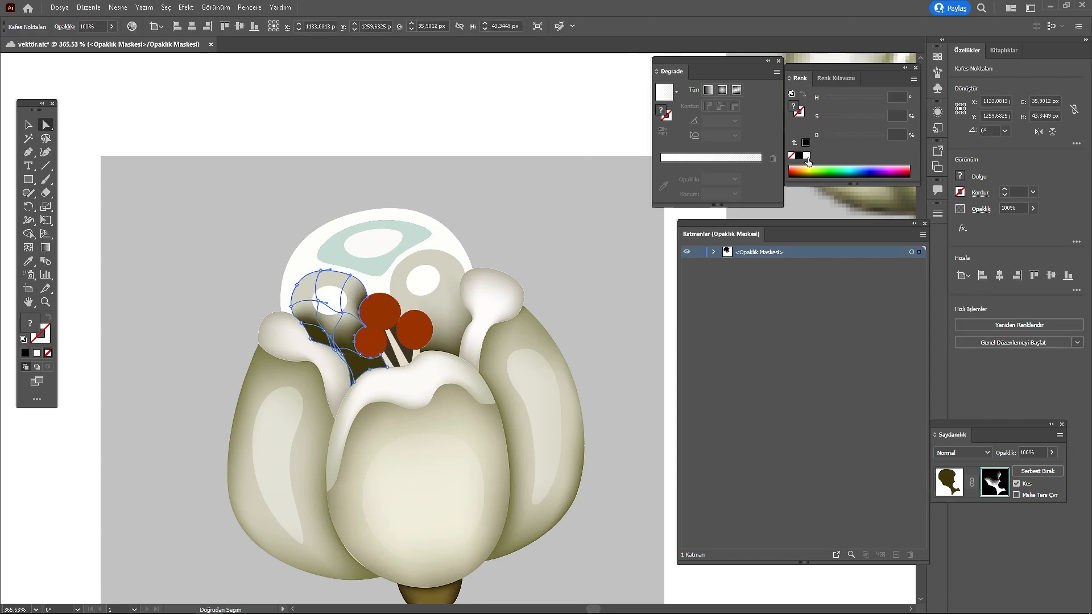
scroll(338, 299, "up", 2)
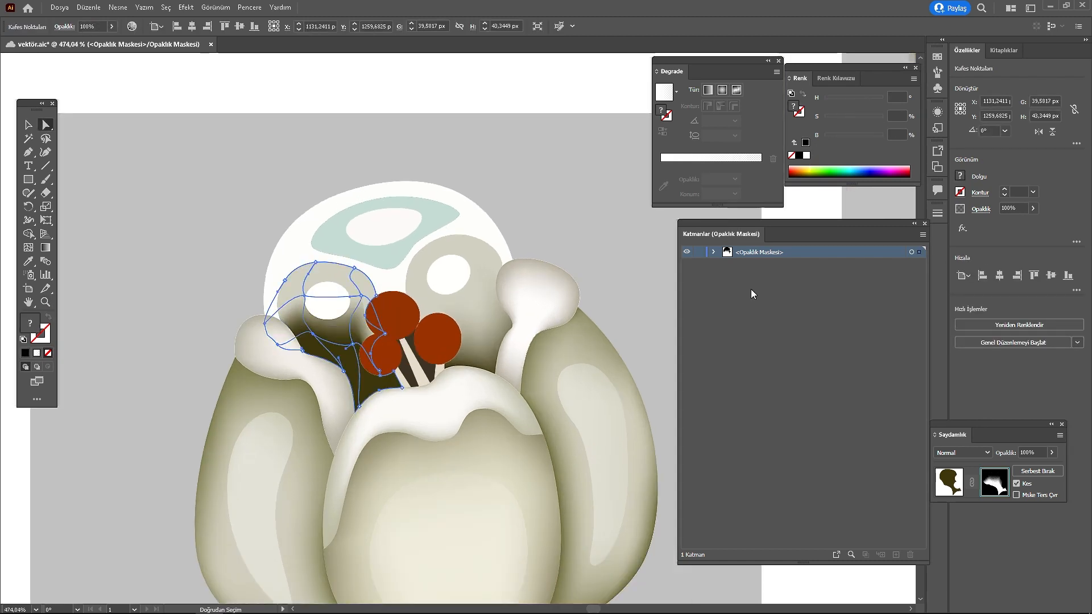
left_click(799, 155)
left_click_drag(440, 237, 391, 214)
scroll(392, 217, "down", 1)
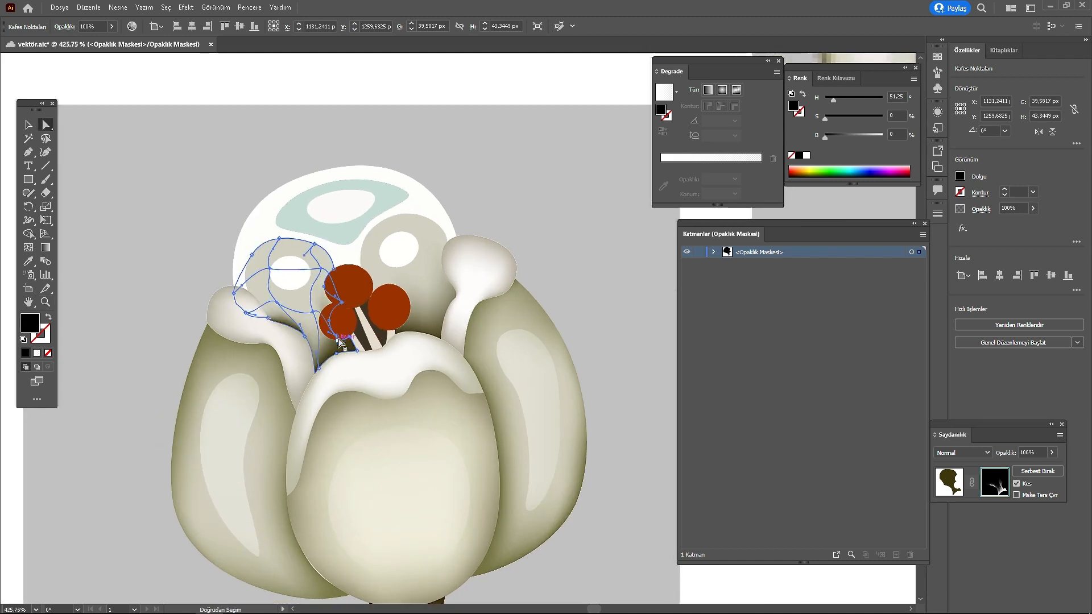
Step: Pull the left inner petal's mask mesh points outward so the dark shading fades smoothly from the area around the stamens
left_click(337, 336)
scroll(340, 316, "up", 5)
left_click_drag(343, 292, 400, 232)
left_click_drag(207, 228, 180, 191)
left_click_drag(239, 238, 255, 225)
left_click_drag(317, 211, 310, 211)
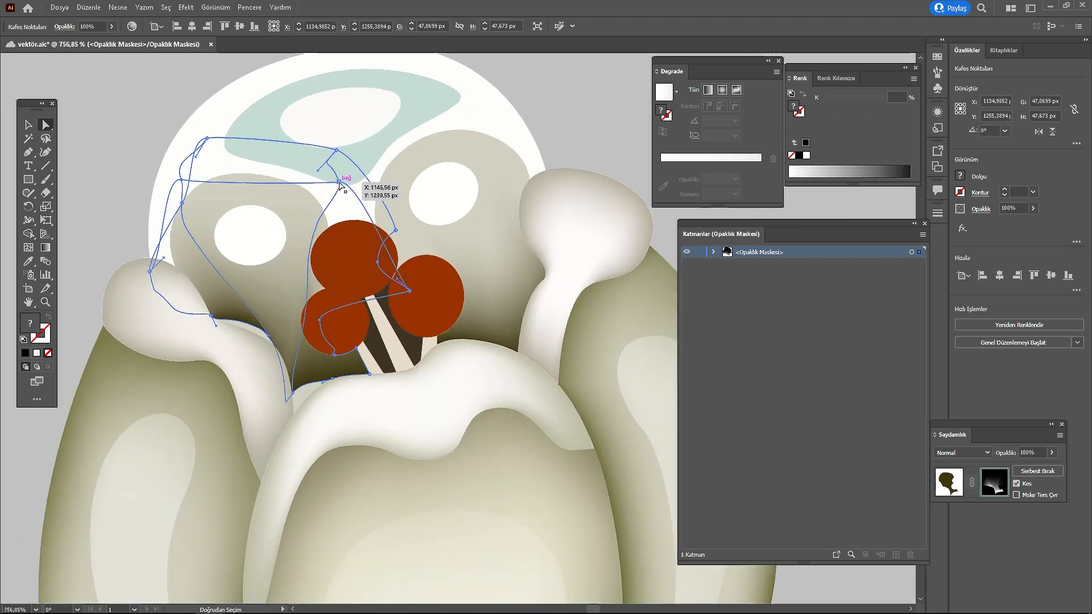
left_click_drag(361, 181, 254, 285)
left_click_drag(286, 300, 192, 166)
left_click_drag(347, 326, 331, 263)
left_click_drag(336, 353, 312, 337)
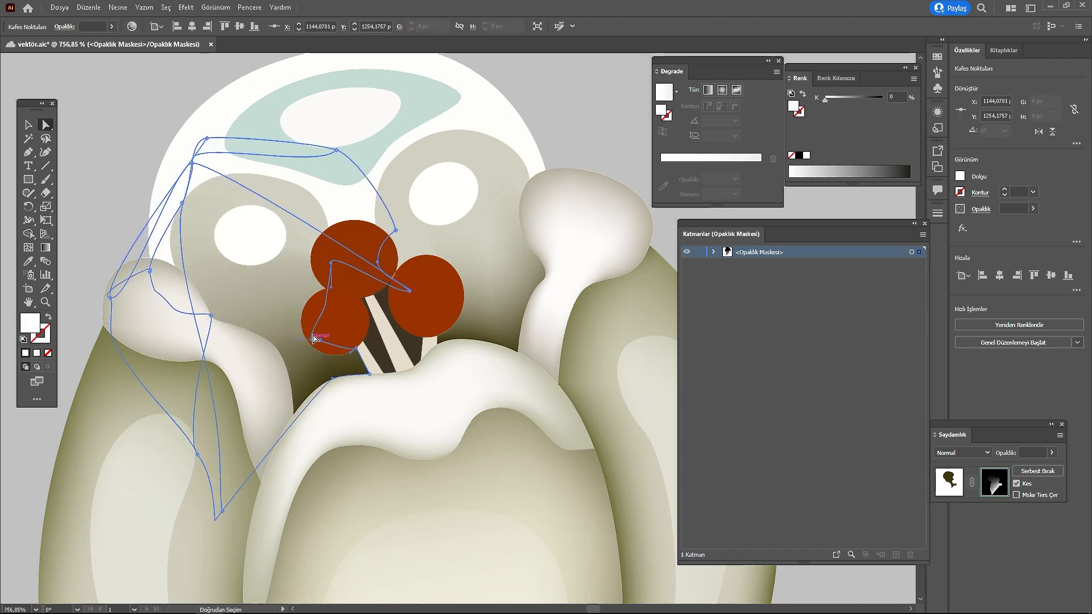
left_click_drag(295, 259, 329, 256)
key("ctrl+z")
left_click_drag(357, 348, 331, 265)
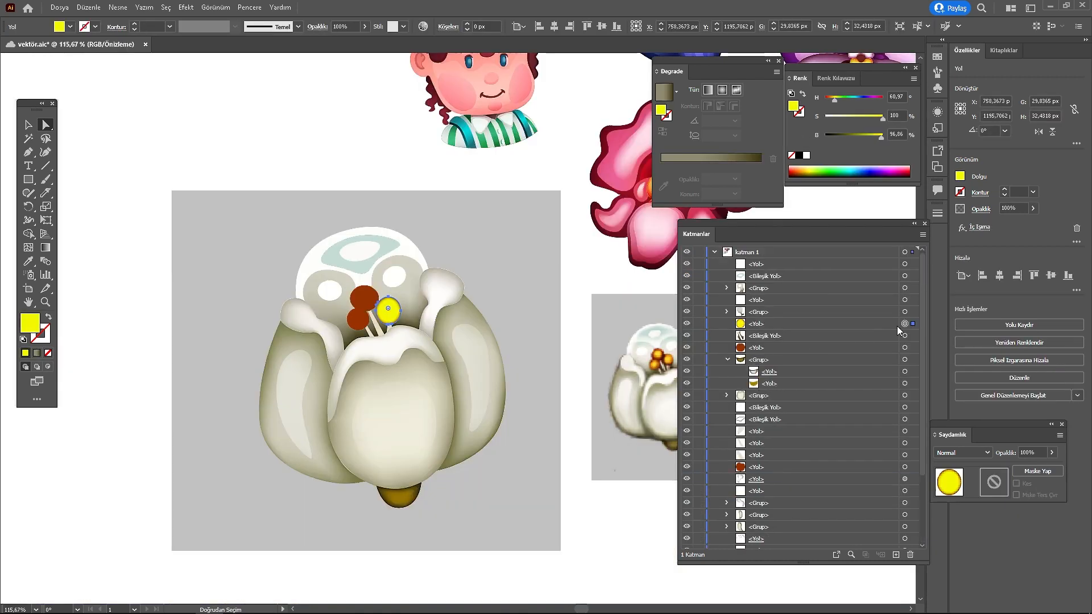
Step: Set the yellow right stamen head's inner glow (İç Işıma) to Multiply (Çoğalt), 100% opacity and 8 px blur from the edge
left_click(979, 227)
left_click(812, 337)
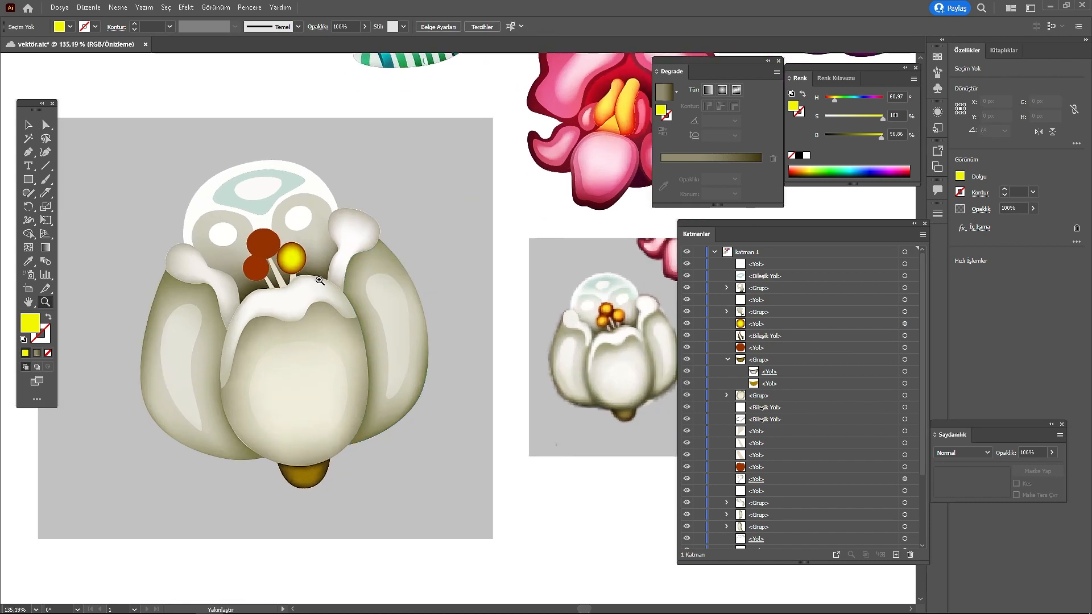
left_click(982, 228)
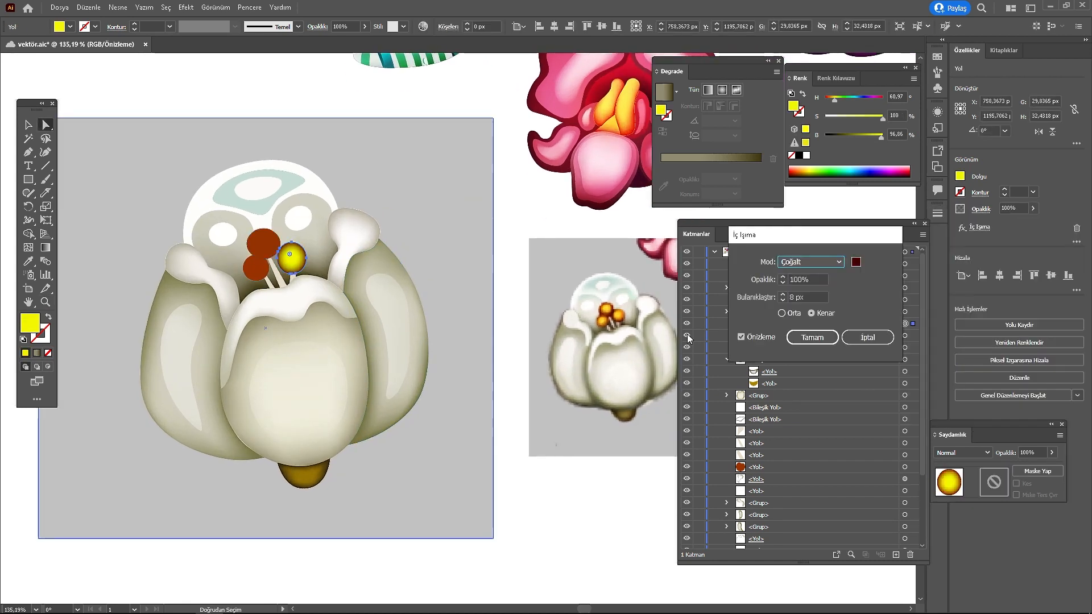
left_click(867, 336)
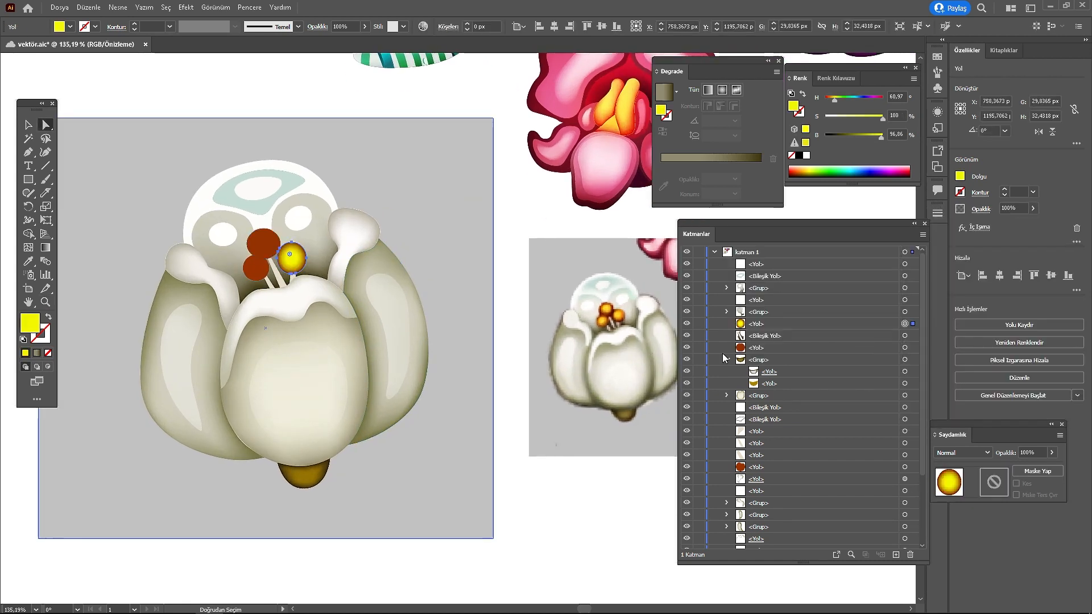
Step: Recolour the right stamen head's inner glow dark red, compare Overlay (Kaplama), and keep Multiply (Çoğalt) from the edge
left_click(980, 228)
left_click(856, 263)
left_click(1072, 254)
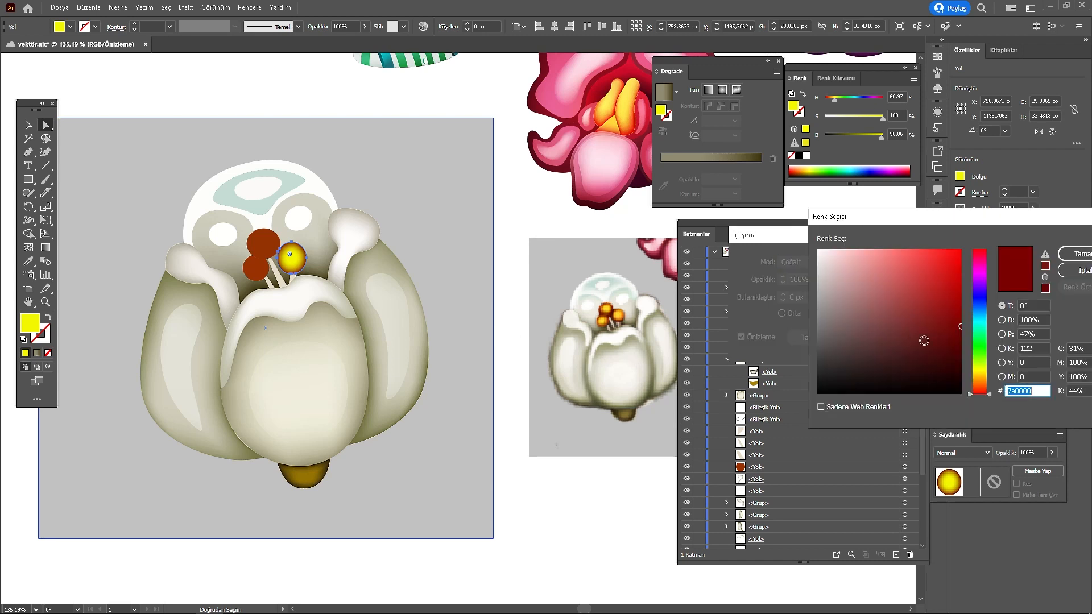
left_click(817, 262)
left_click(812, 315)
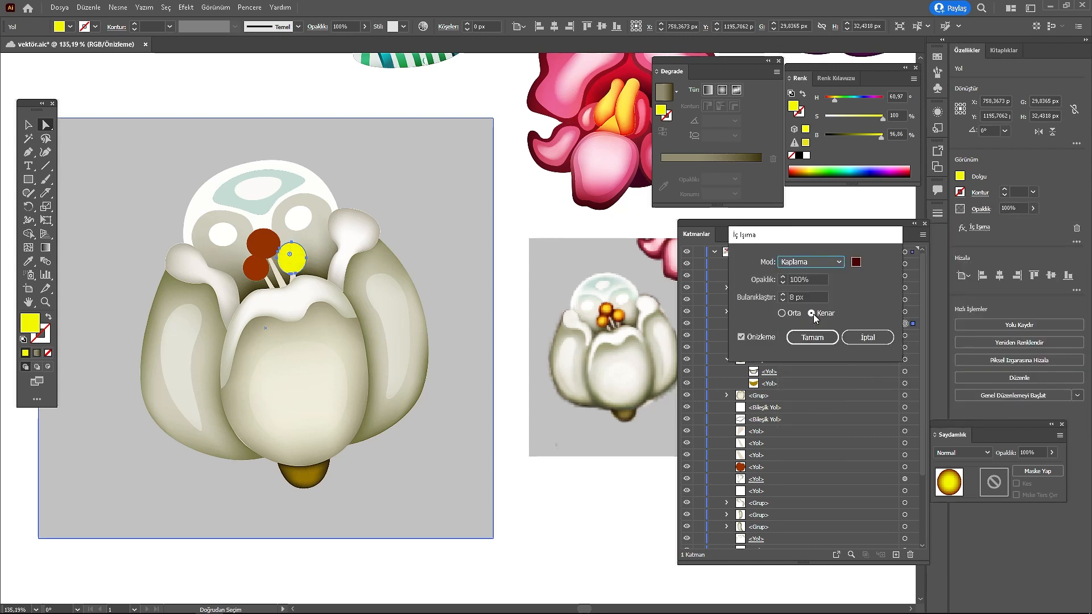
left_click(813, 263)
left_click(812, 314)
left_click(812, 337)
Step: Set the right stamen head's fill hue to 53.93°
left_click(453, 298)
left_click(905, 324)
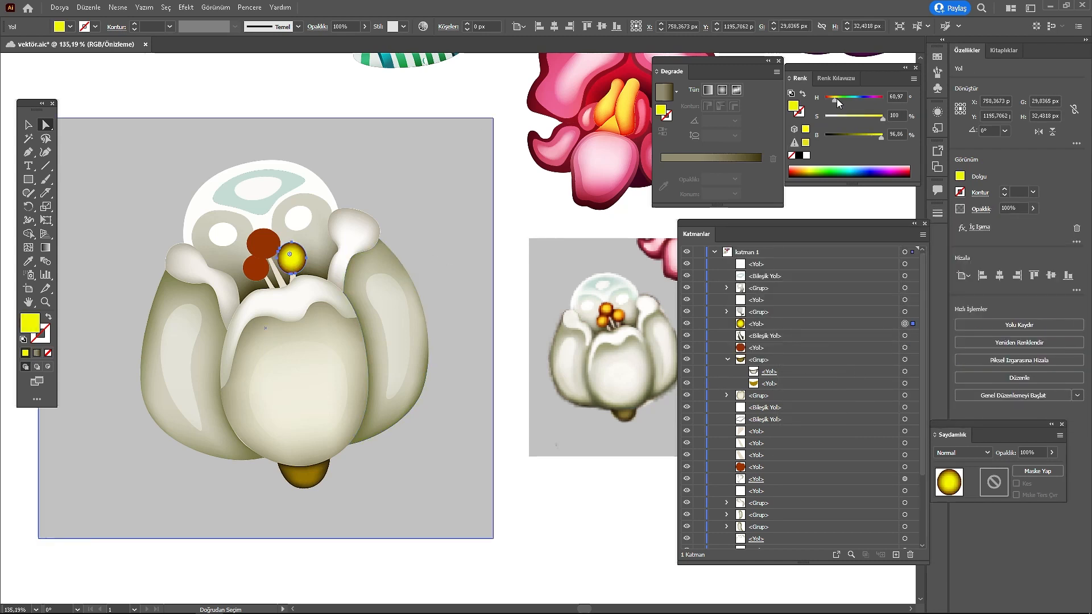
left_click_drag(833, 102, 833, 103)
left_click(511, 188)
scroll(386, 254, "down", 4)
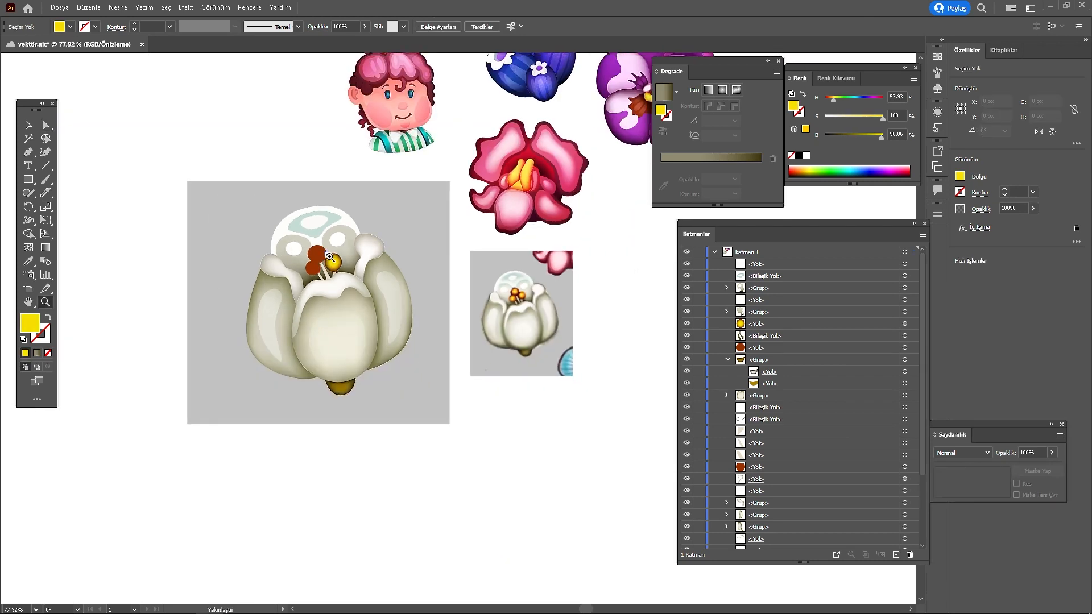
Step: Fill the top stamen head with the right head's sampled yellow and add a Multiply (Çoğalt) inner glow from its edge
scroll(380, 273, "up", 5)
left_click(256, 234)
key("i")
left_click(288, 246)
left_click(962, 229)
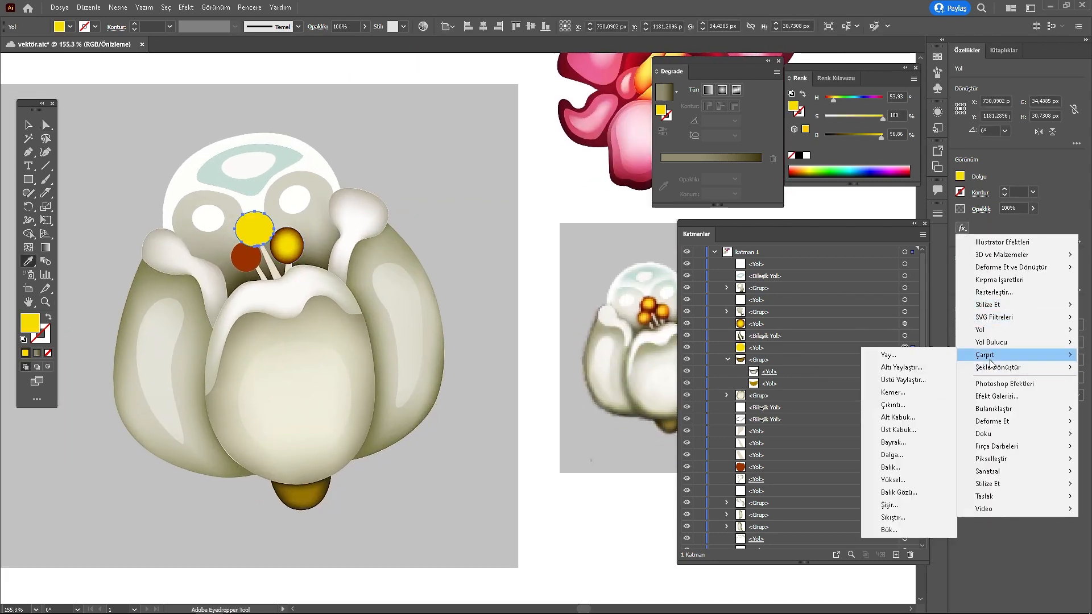
mouse_move(989, 305)
left_click(882, 342)
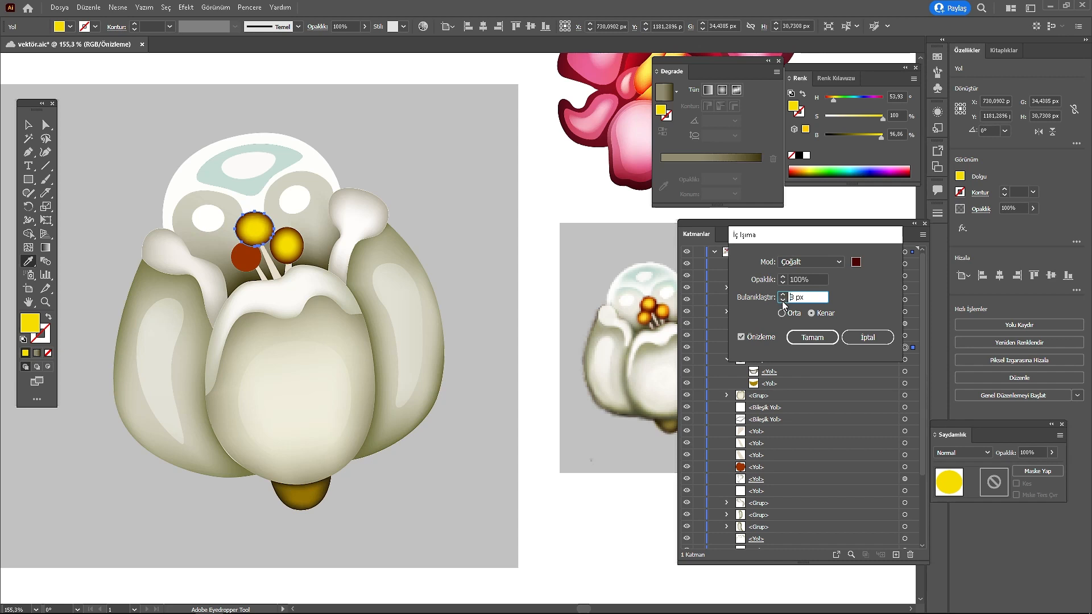
left_click(809, 337)
Step: Fill the lower-left stamen head with the right head's sampled yellow and add the same inner glow
key("a")
left_click(245, 257)
key("i")
left_click(286, 247)
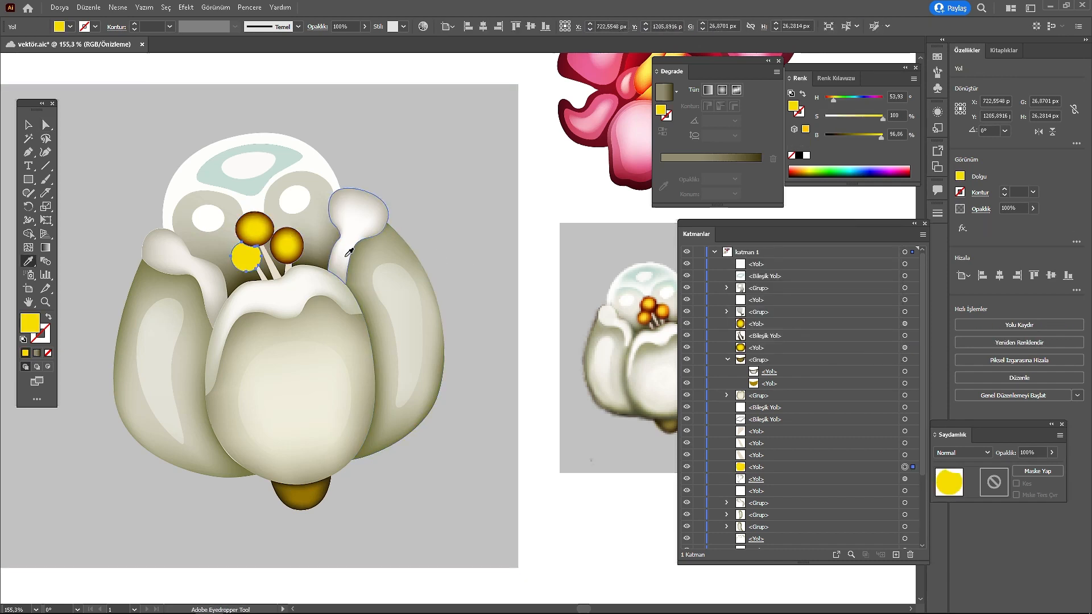
left_click(963, 232)
mouse_move(980, 305)
left_click(919, 343)
left_click(810, 338)
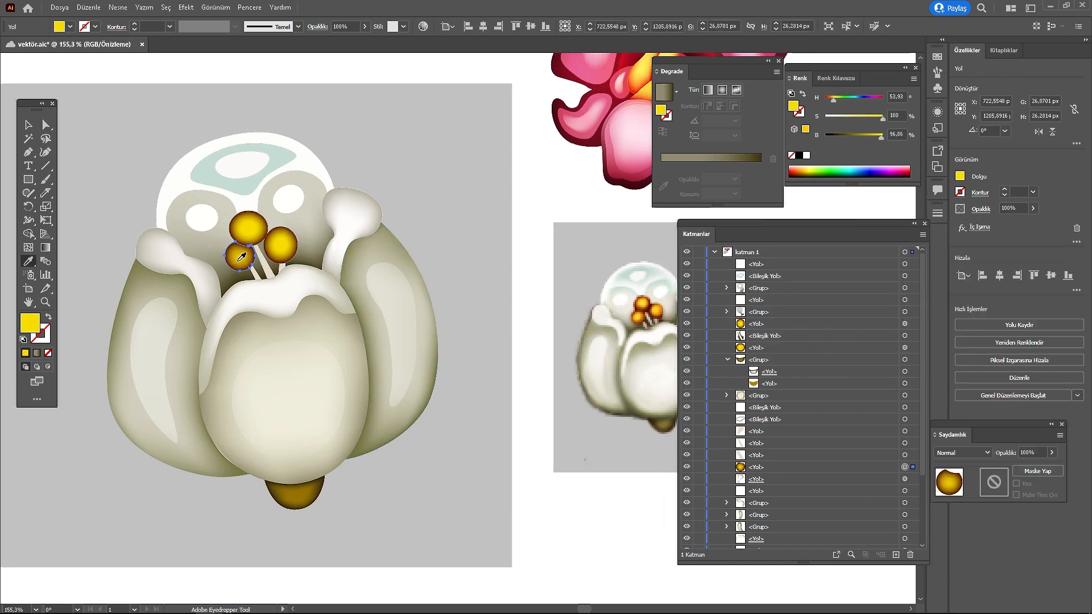
Step: Shift the lower-left stamen head's hue toward orange and stack it and the top head above the stems
key("a")
left_click_drag(833, 100, 832, 100)
left_click_drag(770, 467, 765, 354)
left_click(905, 347, "shift")
left_click(879, 359, "shift")
left_click_drag(879, 356, 869, 332)
Step: Group the three stamen heads and shift the group's colours toward a warmer orange
left_click(905, 323)
left_click(905, 336, "shift")
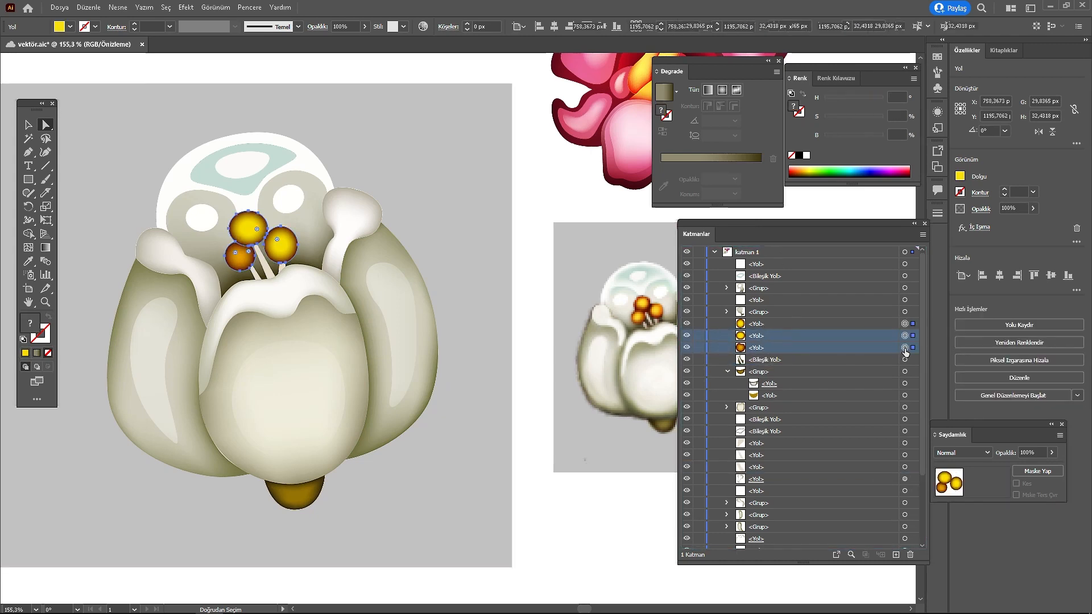
left_click(905, 348, "shift")
key("ctrl+g")
left_click(88, 7)
mouse_move(149, 220)
left_click(353, 220)
left_click_drag(490, 462, 508, 465)
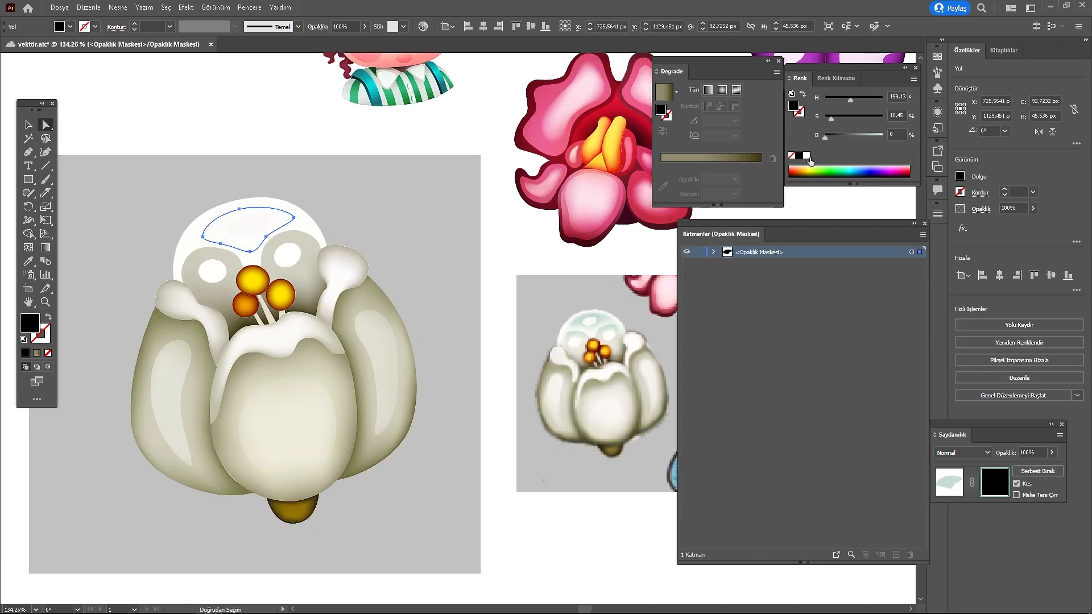
Step: Fill the top highlight's opacity-mask shape with white and convert it into a gradient mesh with 3 rows
left_click(808, 156)
left_click_drag(455, 199, 439, 246)
left_click(118, 7)
left_click(221, 190)
double_click(681, 417)
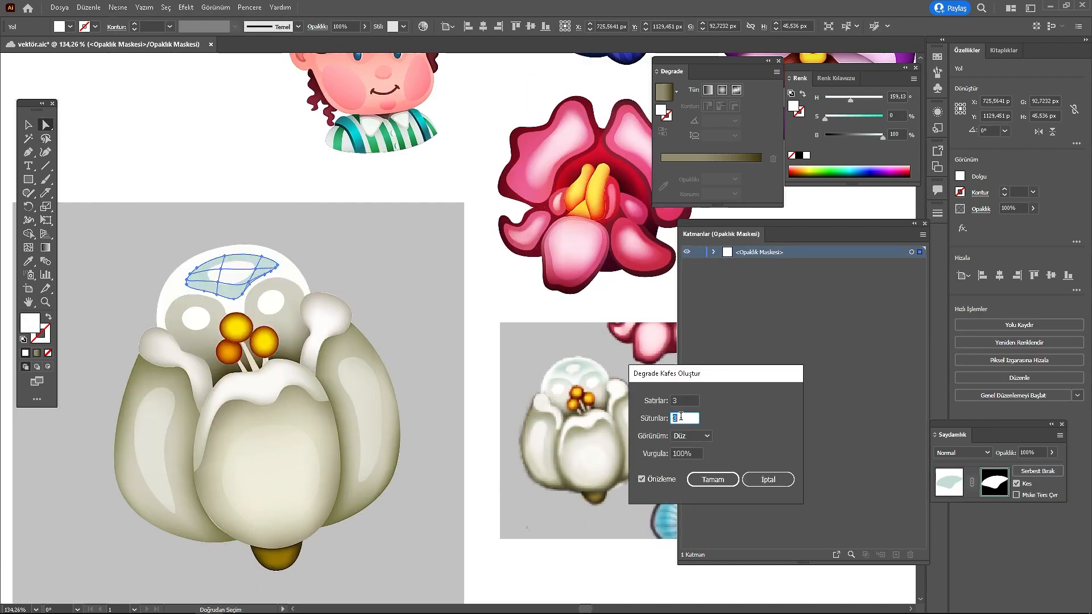
left_click(713, 480)
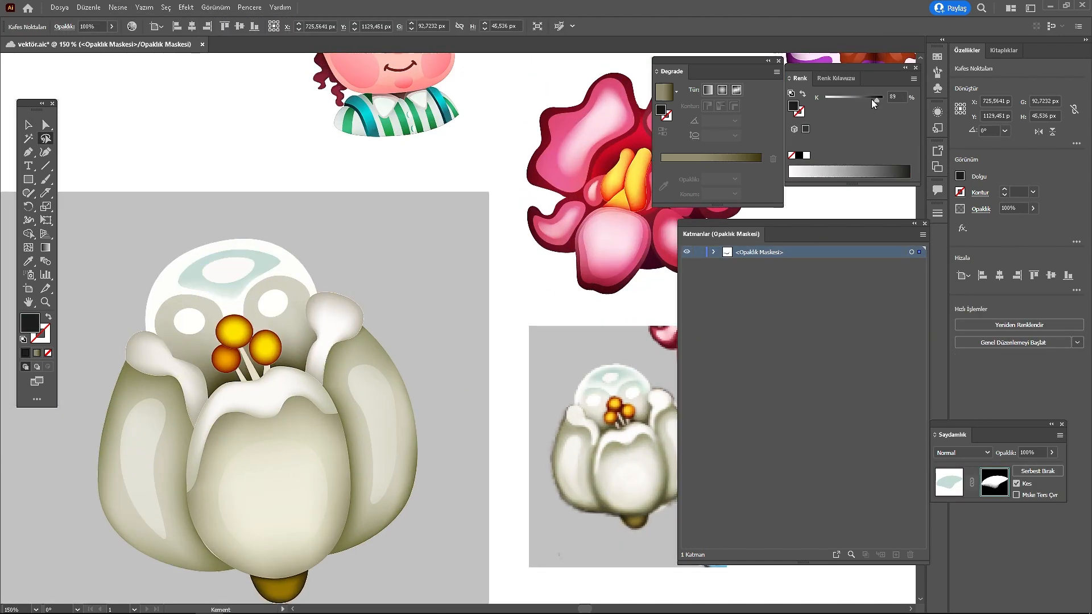
Step: Darken the mask mesh's inner and lower points with greys and black so the top dome's highlight fades
left_click_drag(873, 101, 885, 101)
key("a")
left_click(242, 294)
left_click(852, 100)
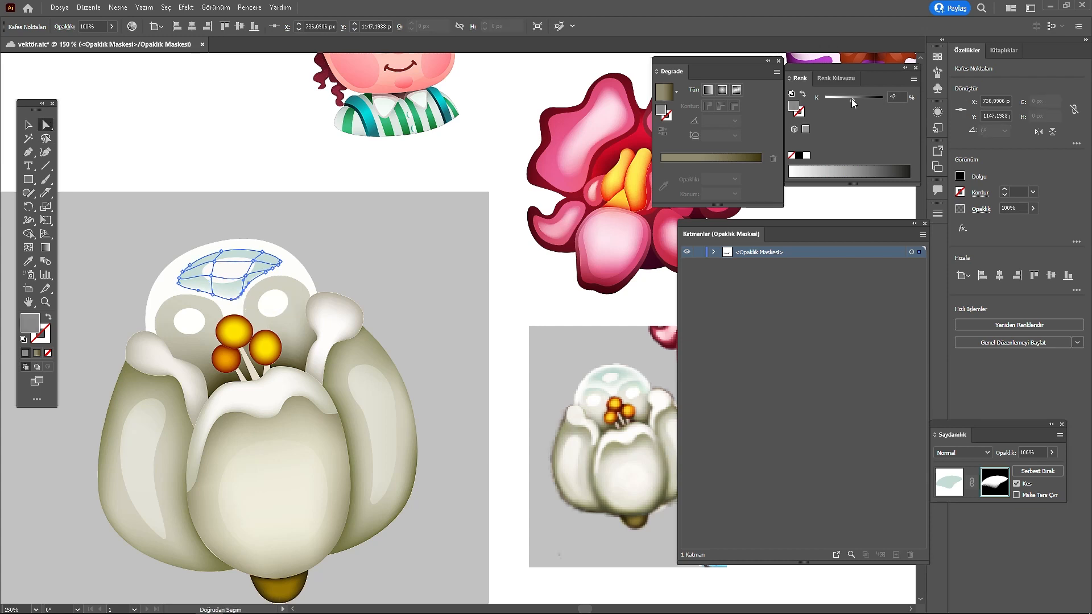
left_click(268, 277)
left_click(849, 98)
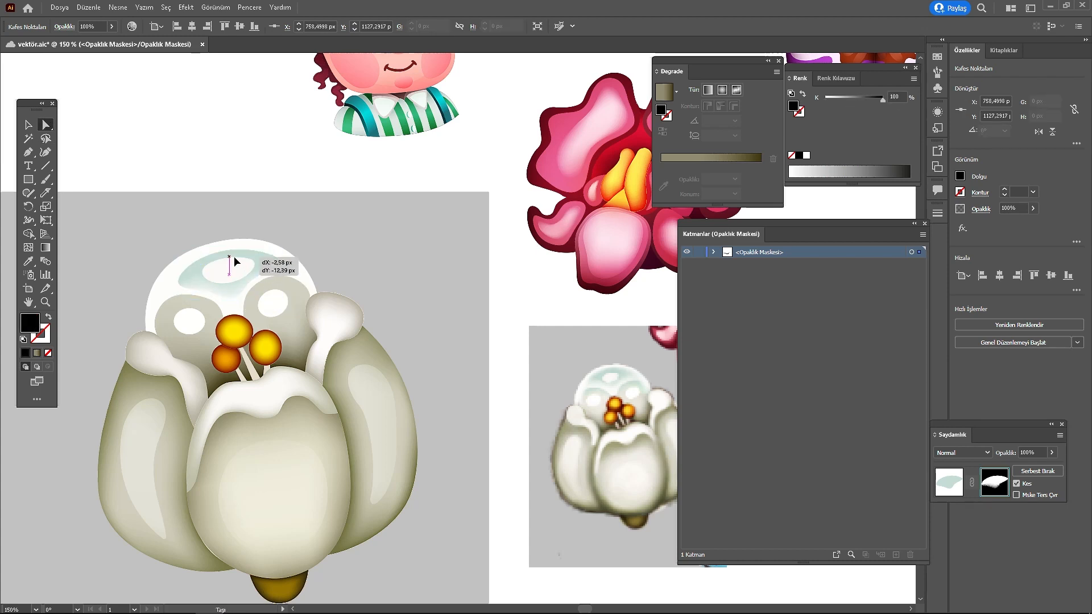
left_click(268, 279)
left_click(865, 98)
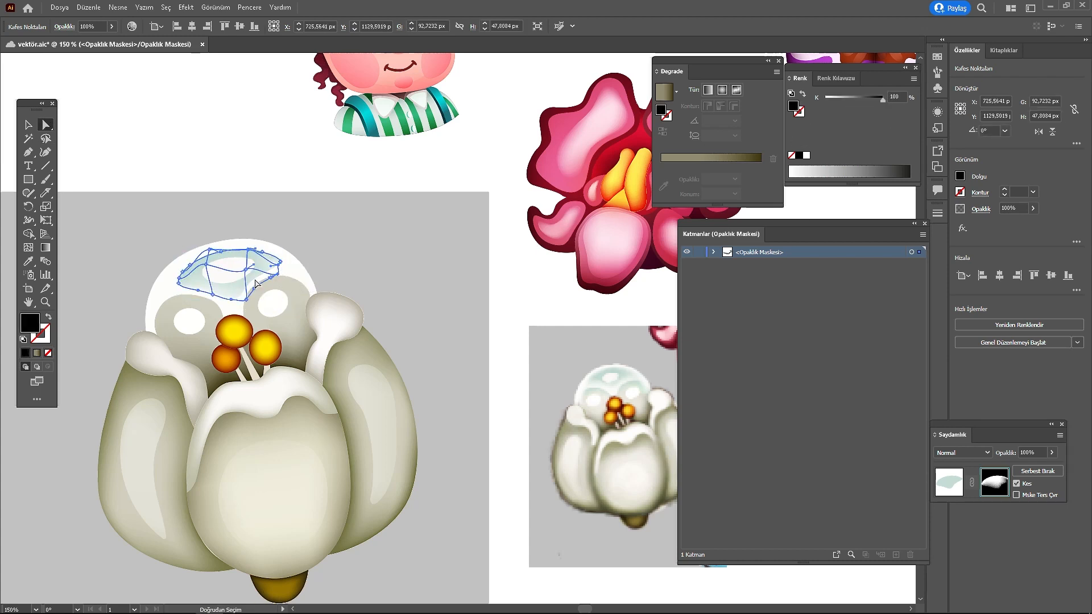
left_click(255, 283)
left_click(859, 97)
left_click(851, 103)
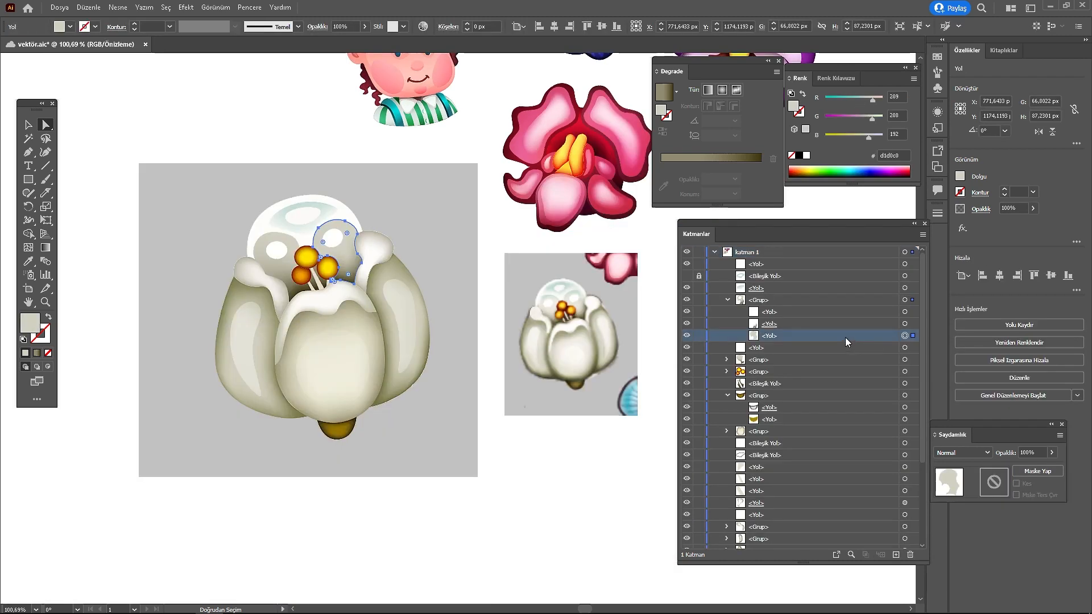
Step: Duplicate the right inner petal's base shape to the top of its group and fill it with a downward linear gradient
left_click_drag(846, 339, 820, 308)
left_click(37, 352)
key("g")
left_click_drag(315, 206, 350, 286)
Step: Recolour the gradient's upper stop to a mint green of about H 157, S 61, B 100 in HSB mode
left_click(882, 117)
left_click(826, 99)
left_click_drag(851, 137, 864, 137)
left_click(914, 79)
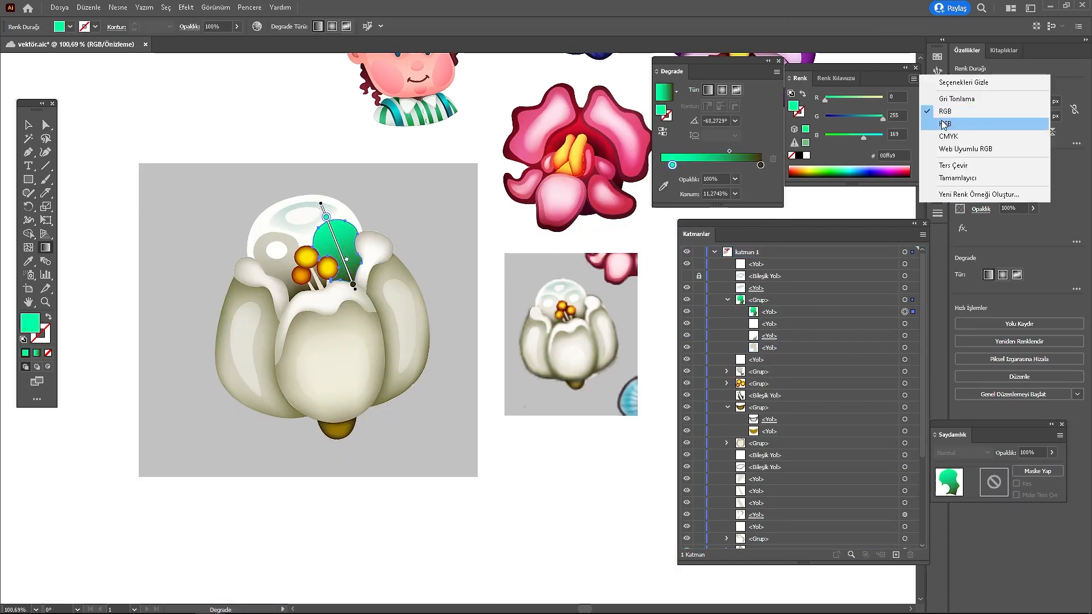
left_click(946, 122)
left_click(860, 118)
left_click_drag(852, 98, 850, 99)
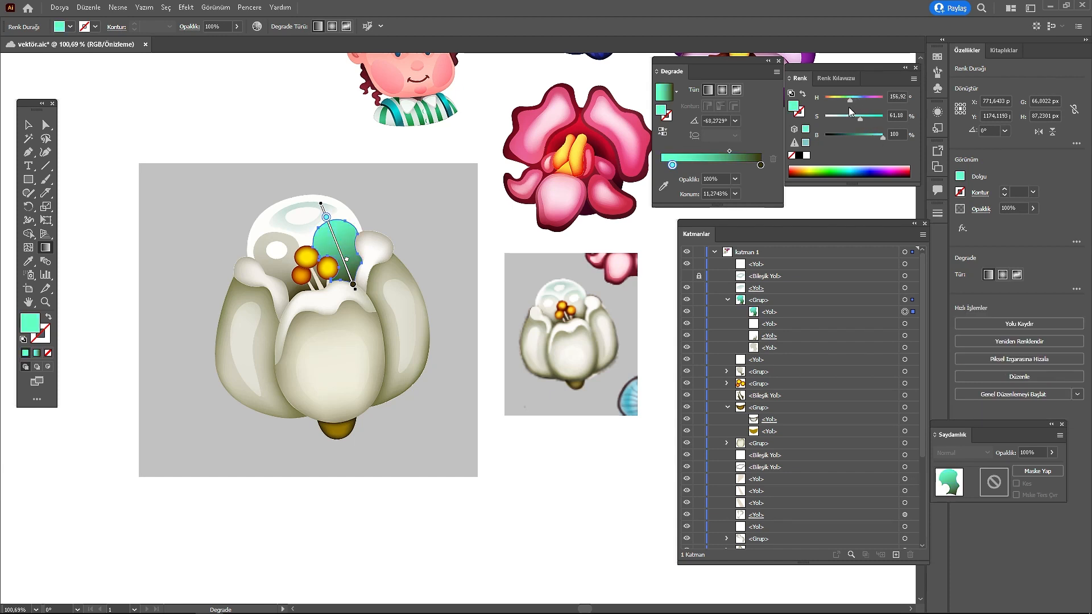
Step: Try blending the right inner petal's gradient tint with Overlay (Kaplama)
left_click(988, 215)
left_click(687, 289)
left_click(905, 312)
left_click(984, 211)
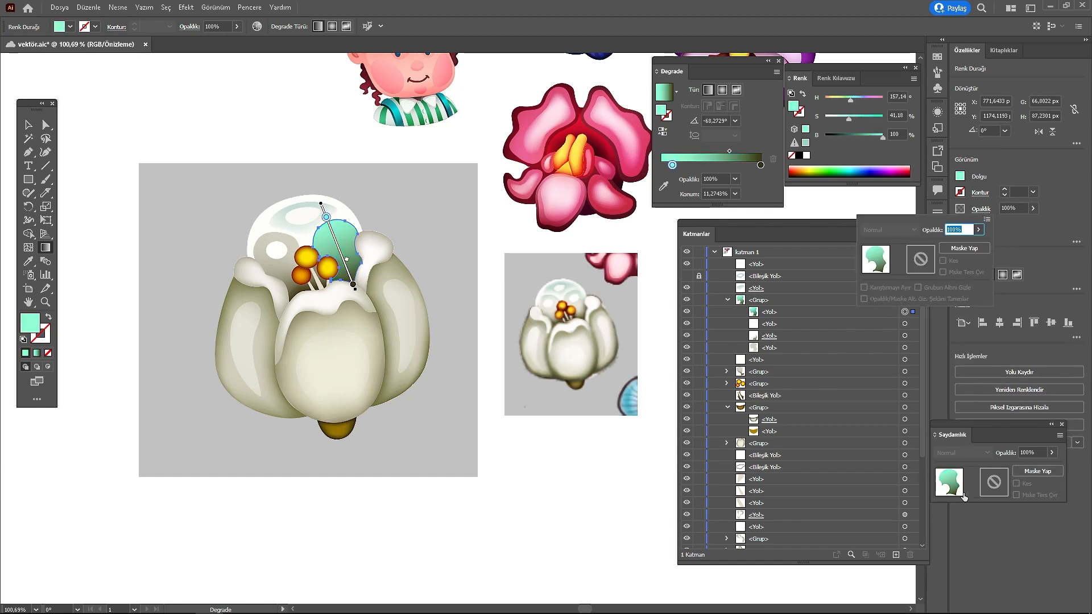
left_click(954, 488)
left_click(28, 125)
left_click(339, 246)
left_click(963, 453)
left_click(965, 401)
left_click(46, 126)
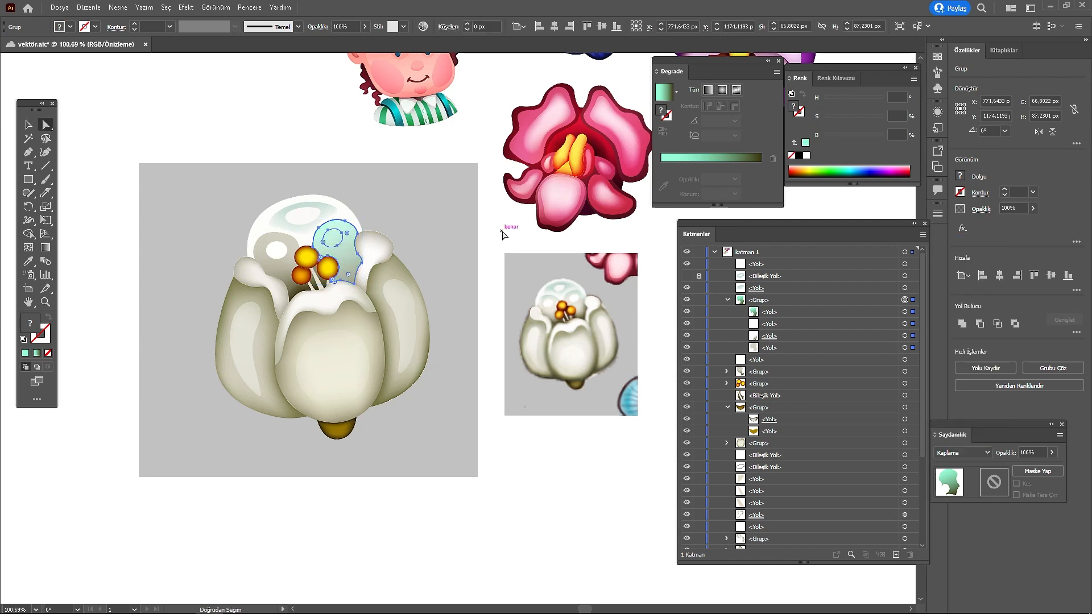
Step: Try fading the dark end stop of the petal's gradient to 0% opacity
left_click(340, 248)
left_click(761, 179)
left_click(735, 193)
left_click(745, 203)
left_click(821, 203)
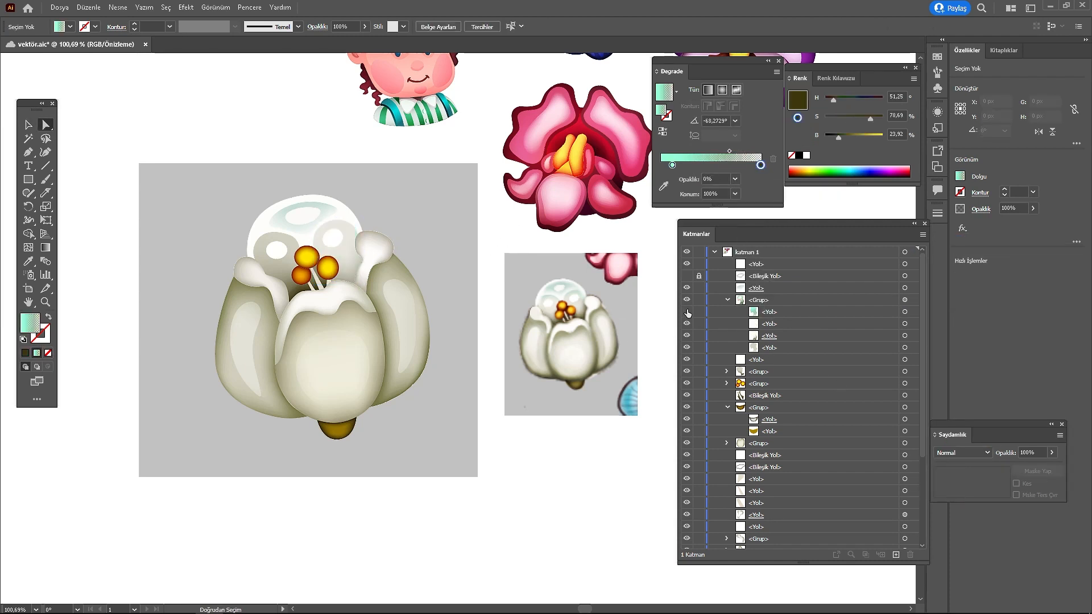
Step: Undo the petal tint's transparency, blending and green gradient changes, back to the plain brown gradient
key("ctrl+z")
key("ctrl+z")
key("ctrl+z")
key("ctrl+z")
key("ctrl+z")
key("ctrl+z")
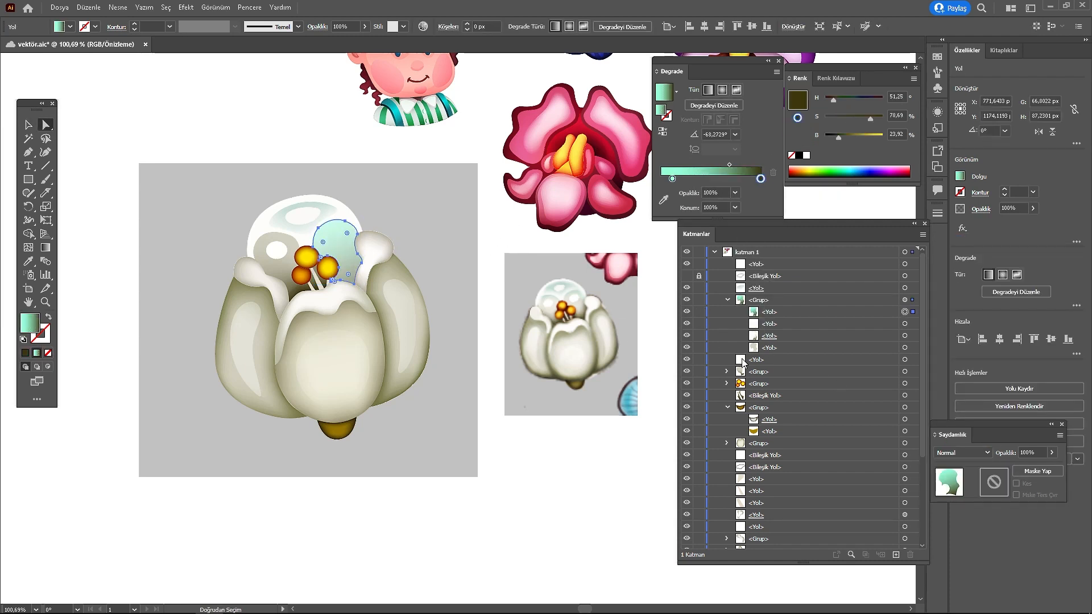
key("ctrl+z")
key("ctrl+z")
key("ctrl+z")
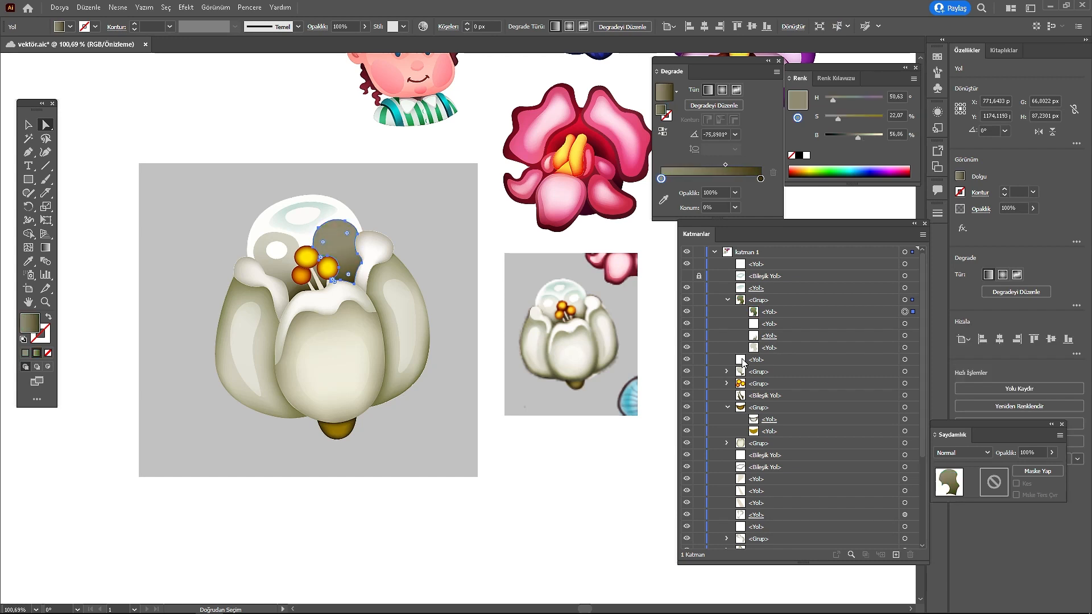
key("ctrl+shift+z")
key("ctrl+shift+z")
key("ctrl+shift+z")
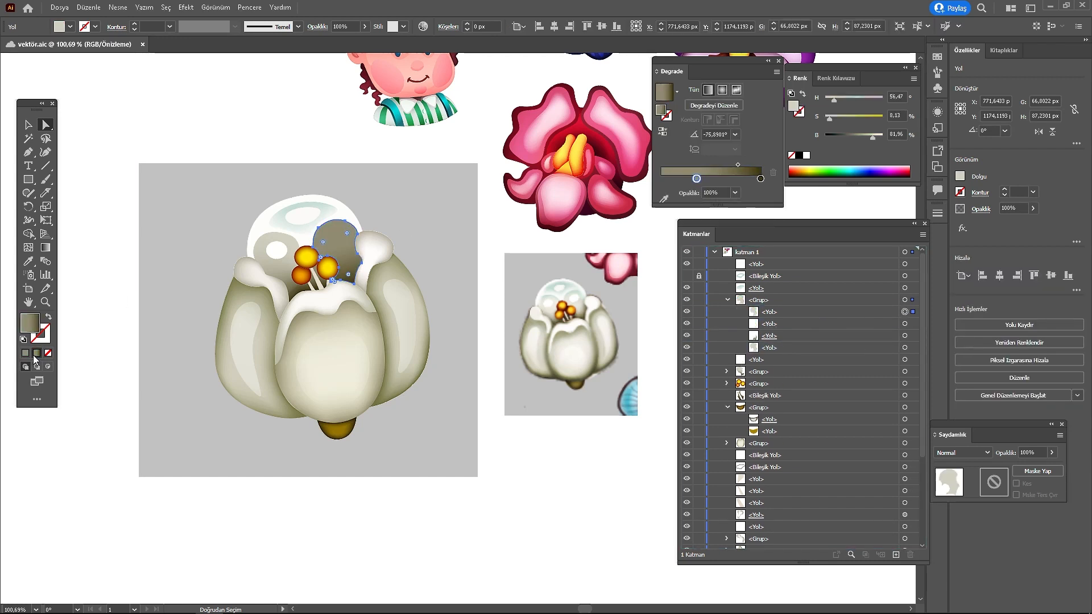
Step: Fade the green petal copy's dark end stop to 0% opacity and redraw its gradient diagonally at about -60°
left_click(965, 455)
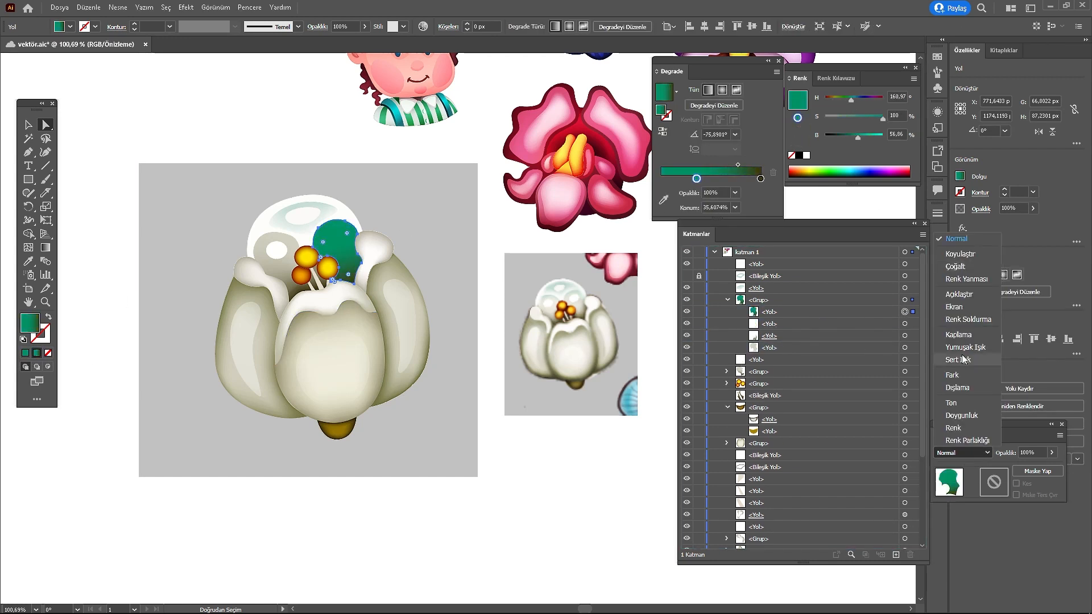
left_click(961, 360)
left_click(760, 179)
left_click(735, 193)
left_click(745, 205)
left_click_drag(696, 180, 675, 180)
key("g")
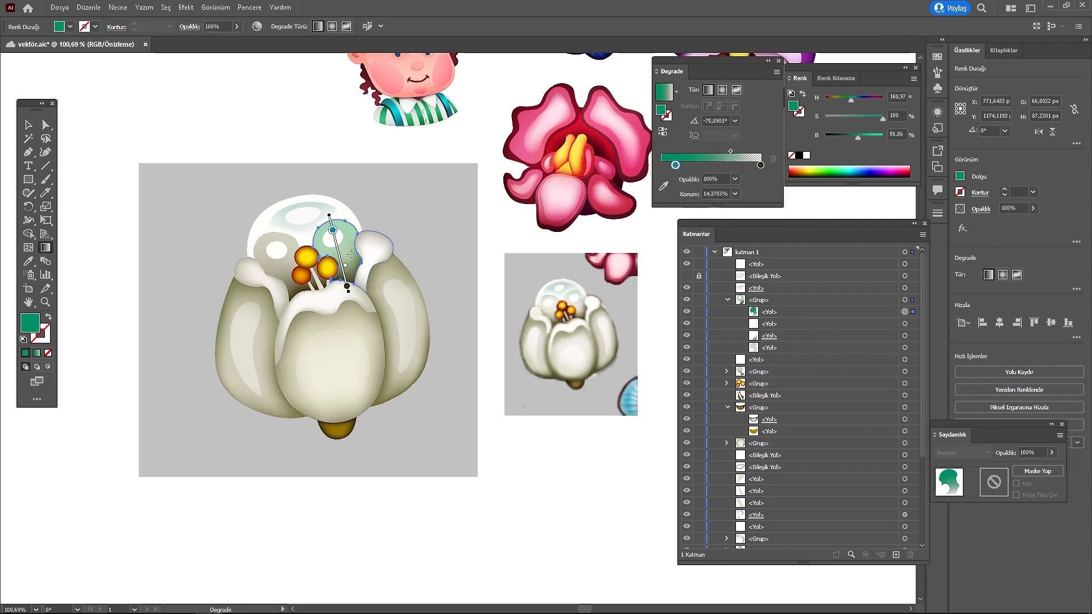
left_click_drag(334, 237, 326, 207)
mouse_move(340, 246)
left_mouse_down()
mouse_move(337, 232)
mouse_move(341, 261)
left_mouse_up()
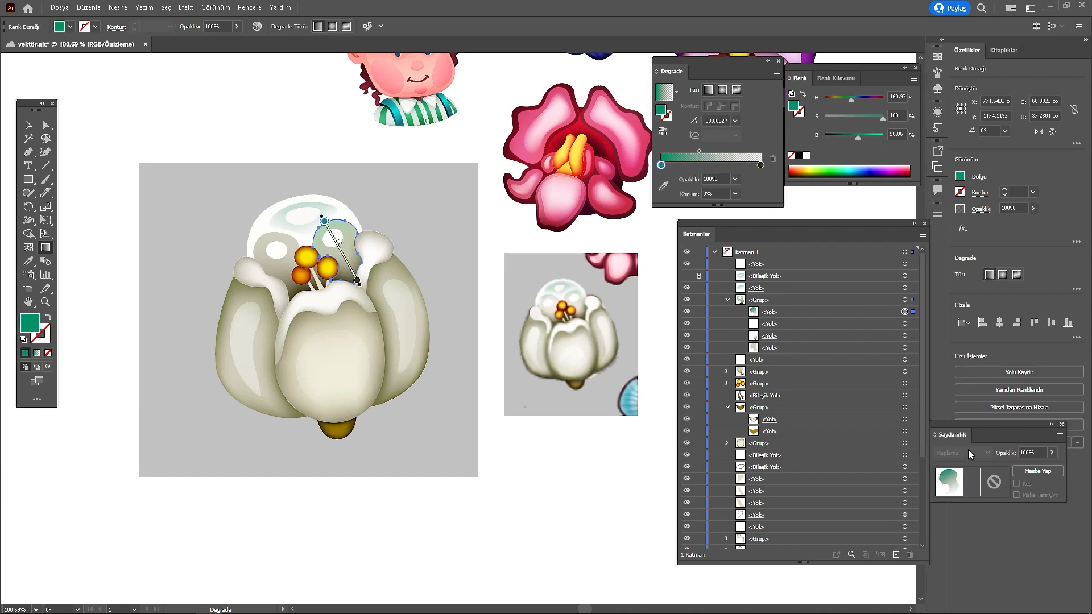
Step: Set the petal copy's blend mode to Hard Light (Sert Işık) and recolour its green stop turquoise, about H 175, S 49, B 85
key("v")
left_click(961, 453)
left_click(970, 361)
left_click_drag(700, 165, 686, 165)
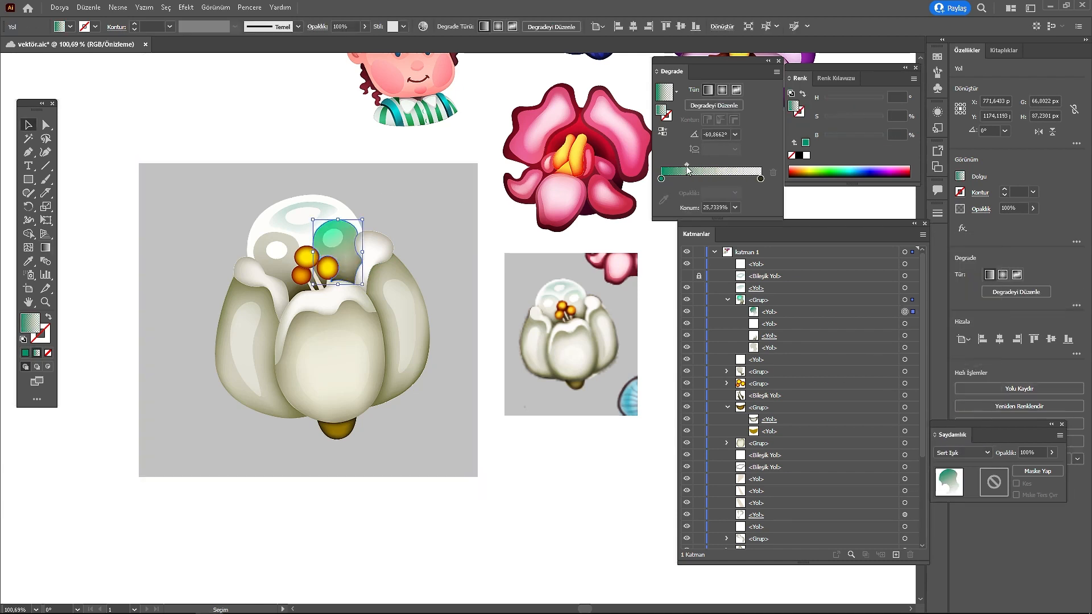
left_click(661, 179)
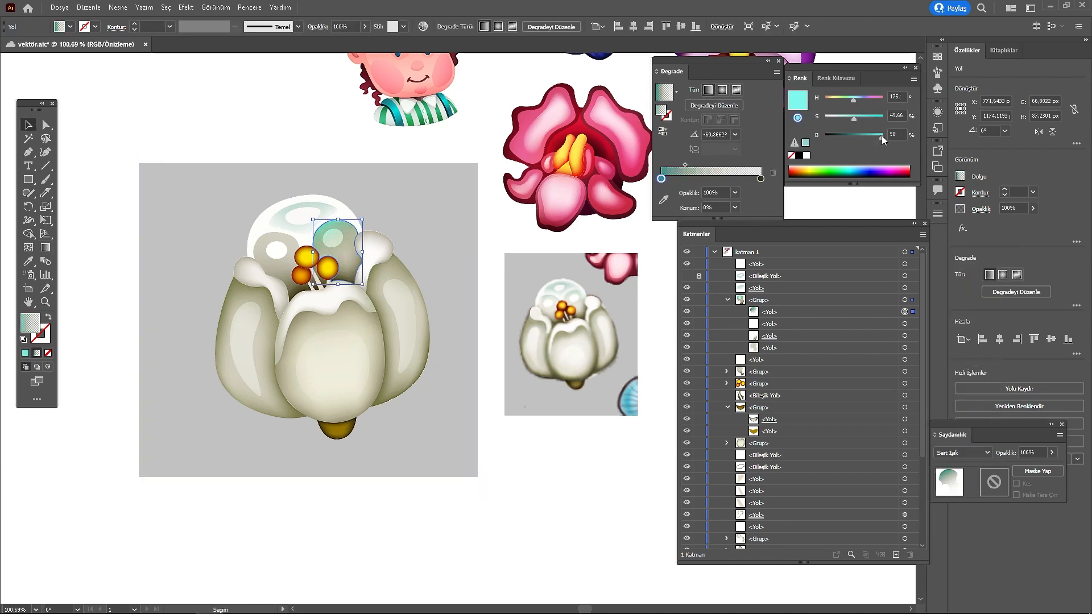
left_click_drag(882, 136, 875, 137)
Step: Move the turquoise gradient below the petal's white highlight and brighten the petal's base fill to about 97%
left_click(687, 312)
left_click(687, 312)
left_click_drag(770, 313, 771, 329)
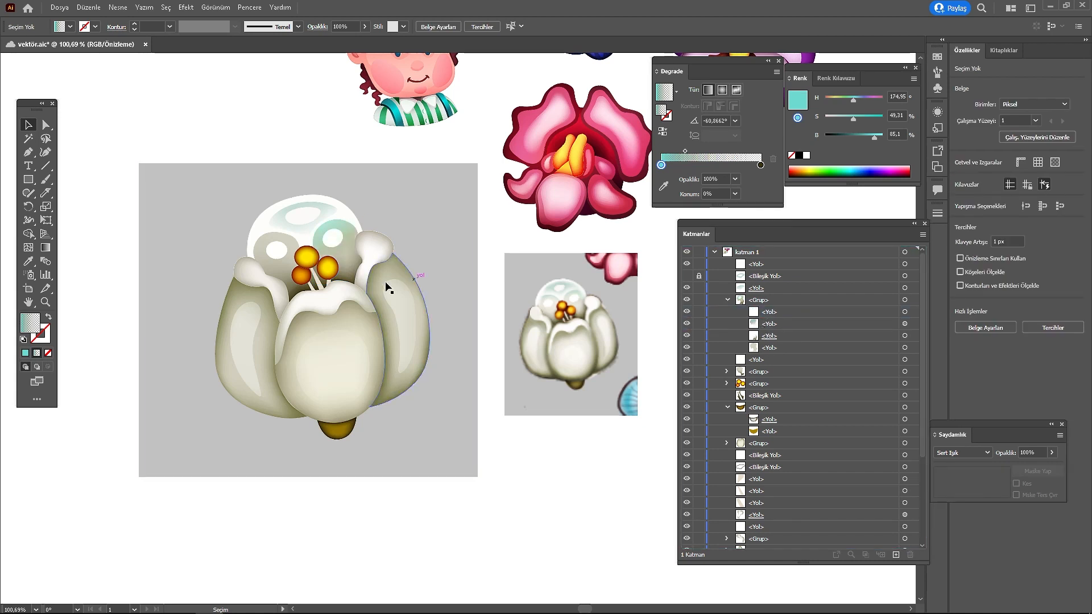
left_click(905, 347)
left_click_drag(870, 137, 882, 137)
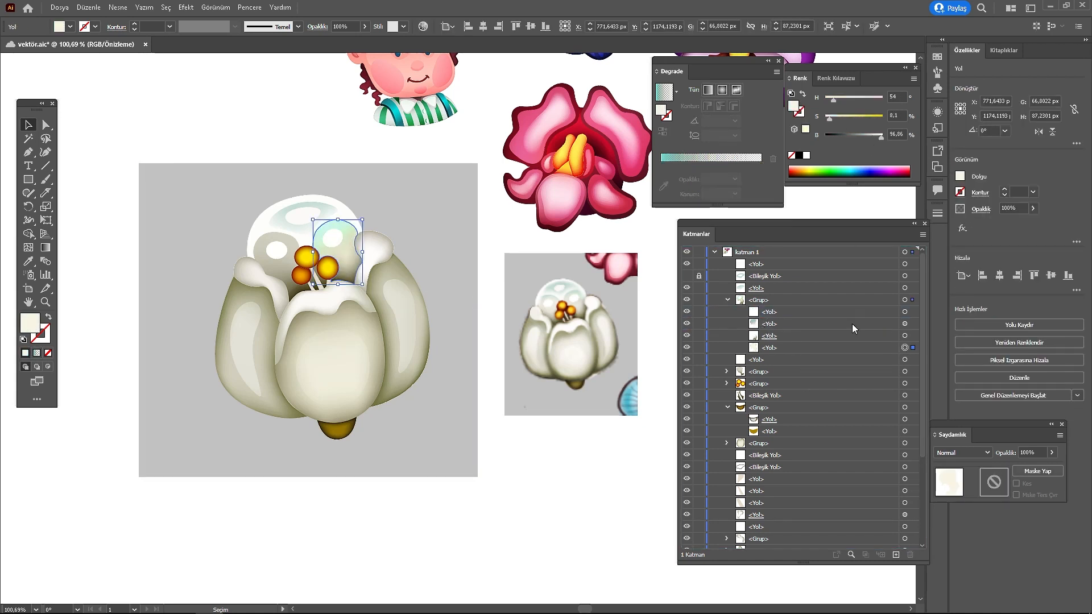
Step: Brighten the left inner petal's base fill to about 96% and duplicate the base to the top of its group
key("ctrl+shift+a")
left_click_drag(461, 277, 417, 283)
left_click_drag(302, 276, 324, 276)
key("a")
left_click(315, 261)
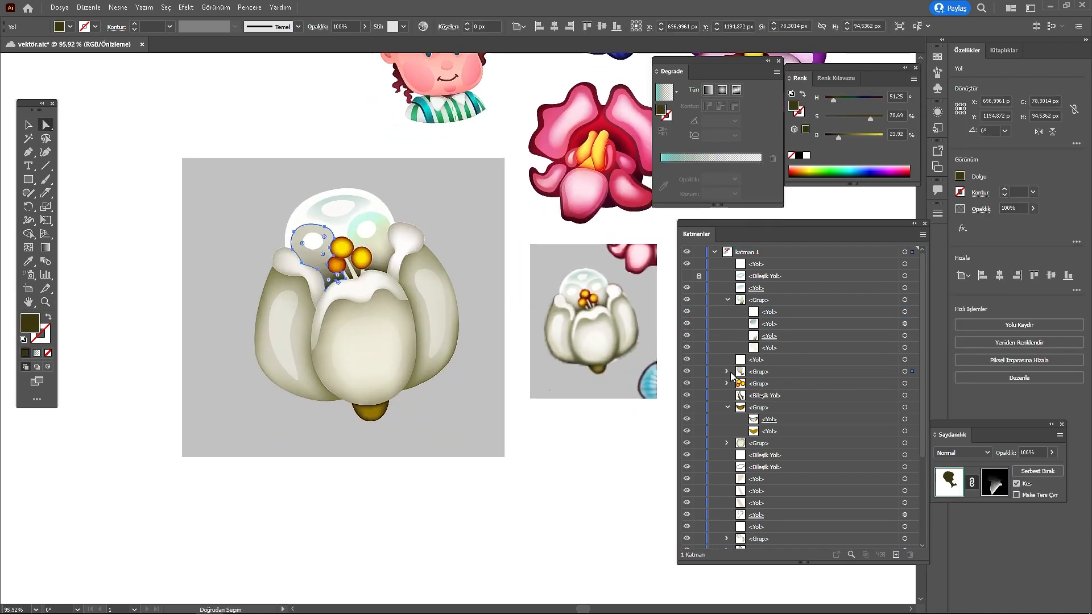
left_click(727, 372)
left_click(905, 407)
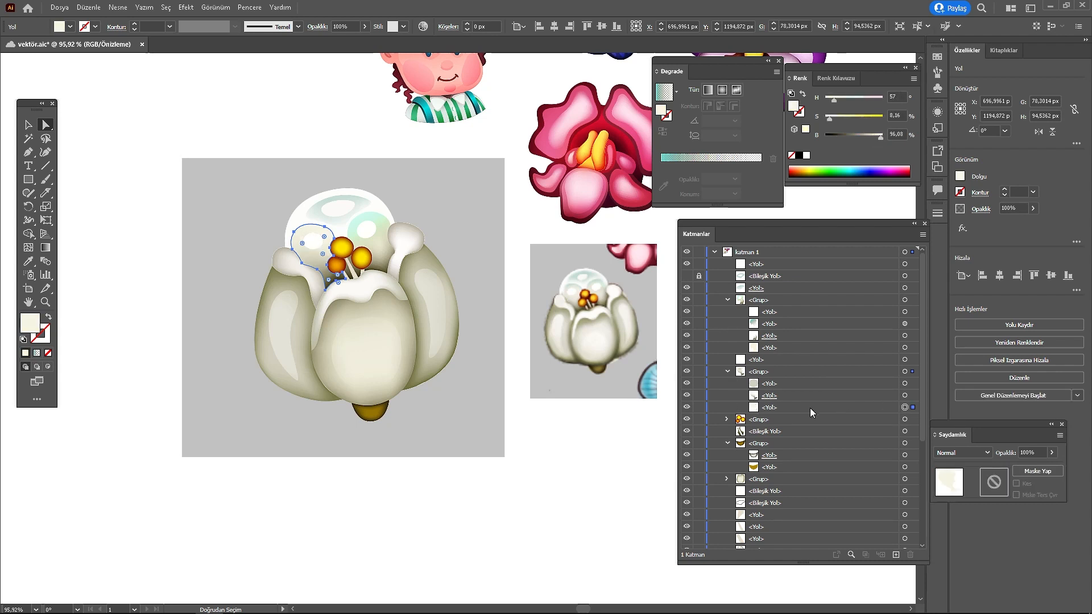
left_click_drag(811, 410, 769, 374)
left_click(688, 372)
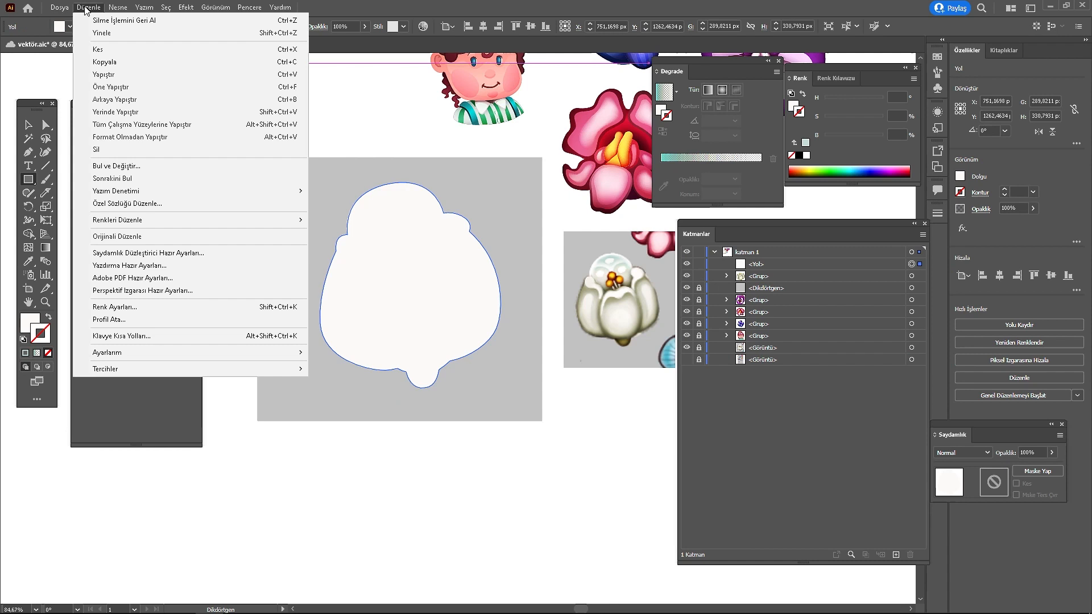
Step: Convert the white silhouette covering the whole flower into a gradient mesh with 4 rows and 4 columns
left_click(153, 202)
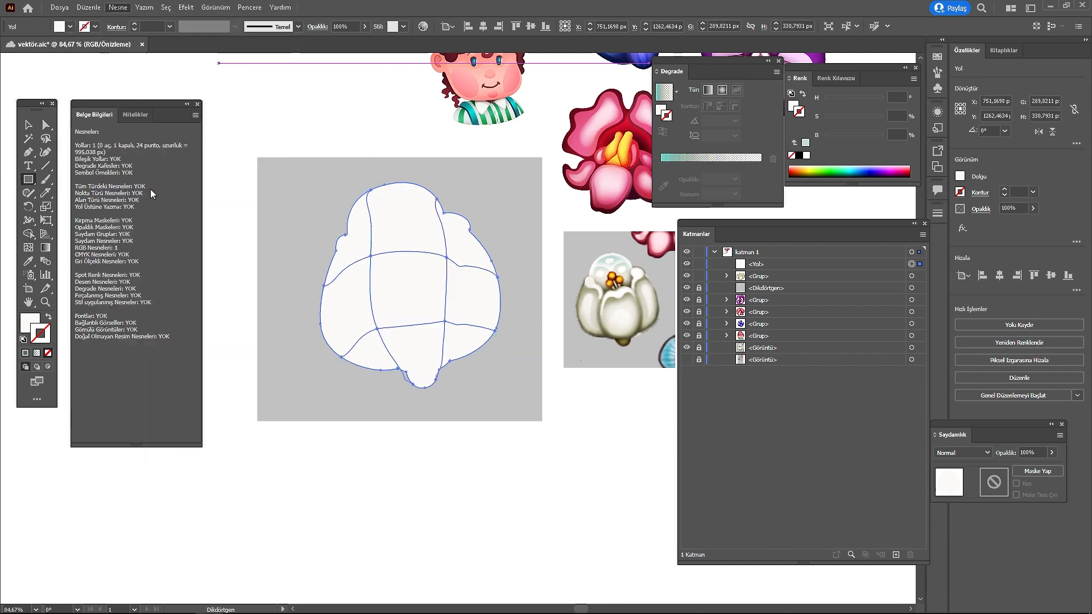
type("4")
key("Tab")
type("4")
left_click(712, 480)
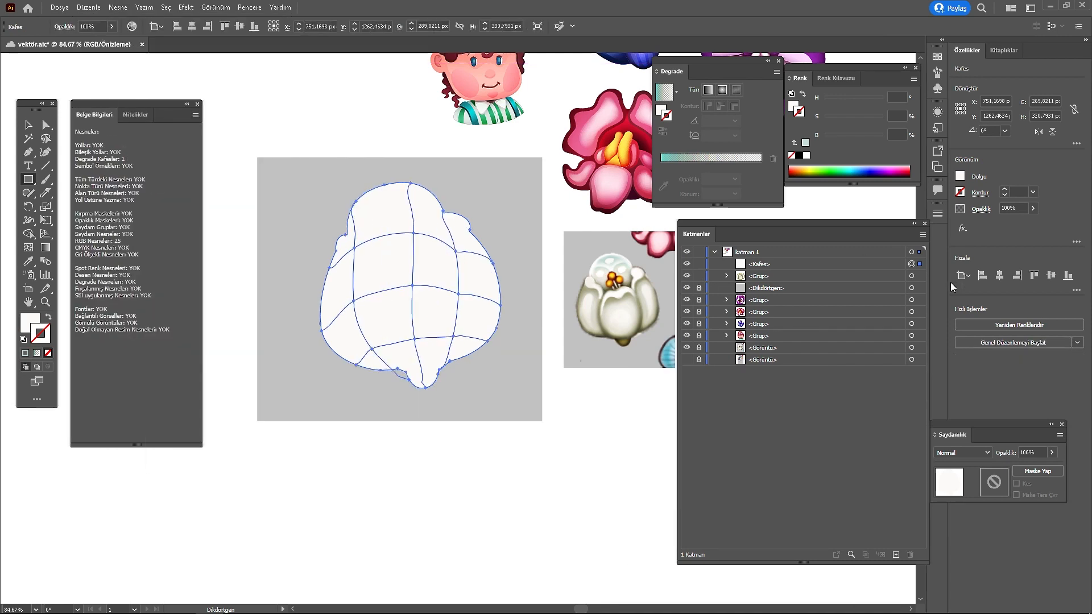
Step: Change the flower mesh's blend mode and darken its overall colour to brown
left_click(962, 453)
left_click(968, 382)
left_click_drag(848, 135, 832, 100)
Step: Recolour the flower mesh's points at the centre, behind the stamens and on the top dome
key("a")
left_click(413, 285)
left_click_drag(883, 138, 858, 137)
left_click(413, 233)
mouse_move(850, 119)
left_mouse_down()
mouse_move(828, 100)
mouse_move(836, 120)
left_mouse_up()
left_click_drag(829, 100, 825, 100)
left_click(386, 198)
left_click(431, 403)
Step: Brighten and desaturate the front petal's lower-centre mesh point in HSB mode and shift it slightly up and to the right
left_click(415, 339)
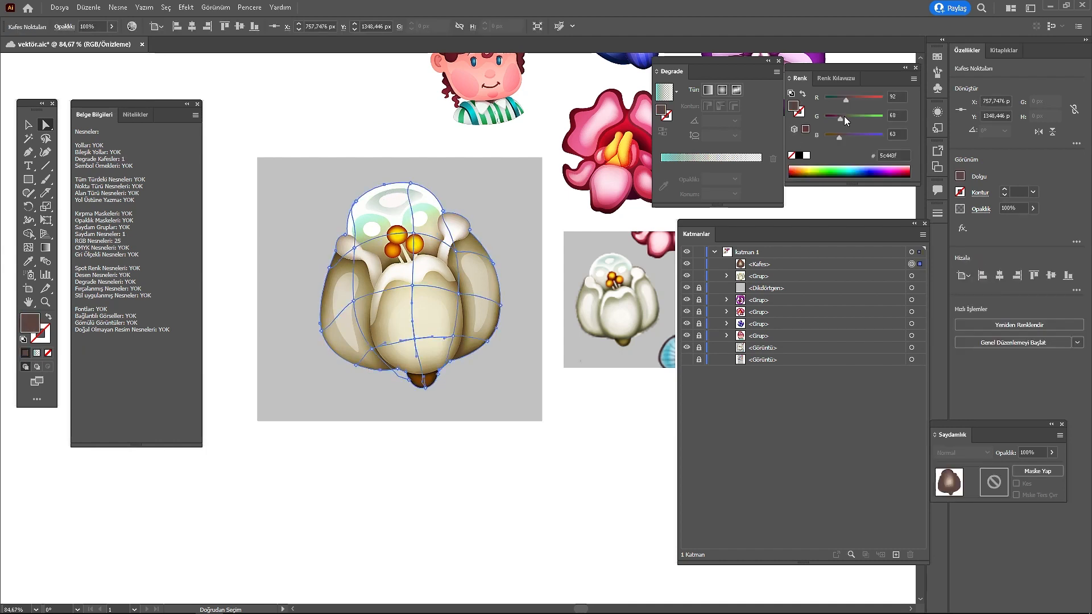
left_click(913, 80)
left_click(932, 127)
left_click_drag(845, 138, 874, 137)
left_click_drag(415, 339, 421, 329)
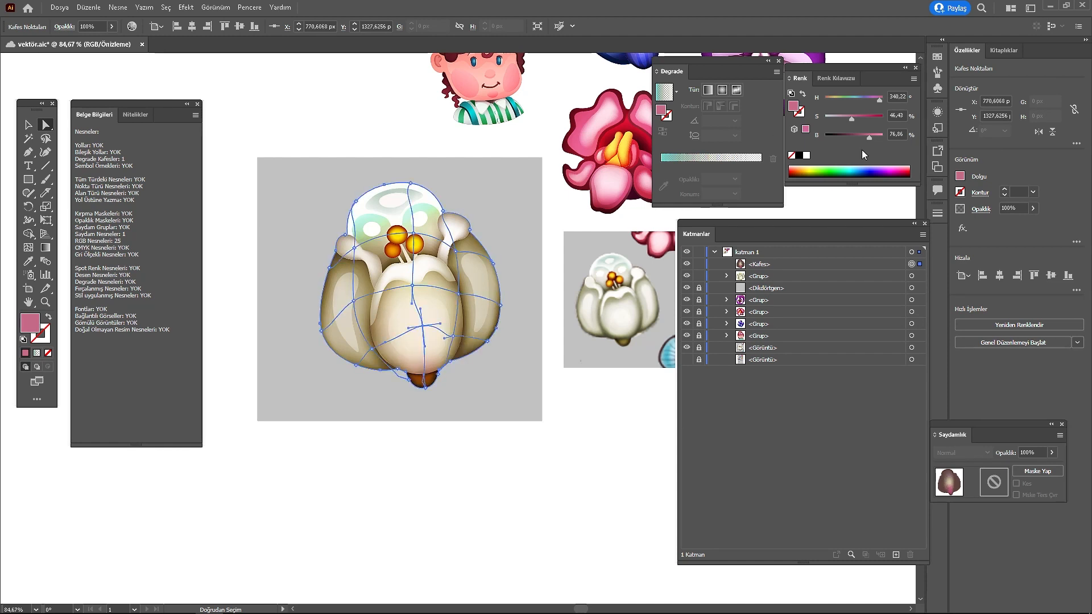
left_click_drag(852, 118, 825, 122)
Step: Reposition the mesh point behind the stamens and brighten the point beside the right petal's white tip
left_click_drag(426, 242, 413, 234)
left_click(443, 243)
left_click_drag(846, 138, 869, 135)
left_click(346, 245)
left_click(343, 357)
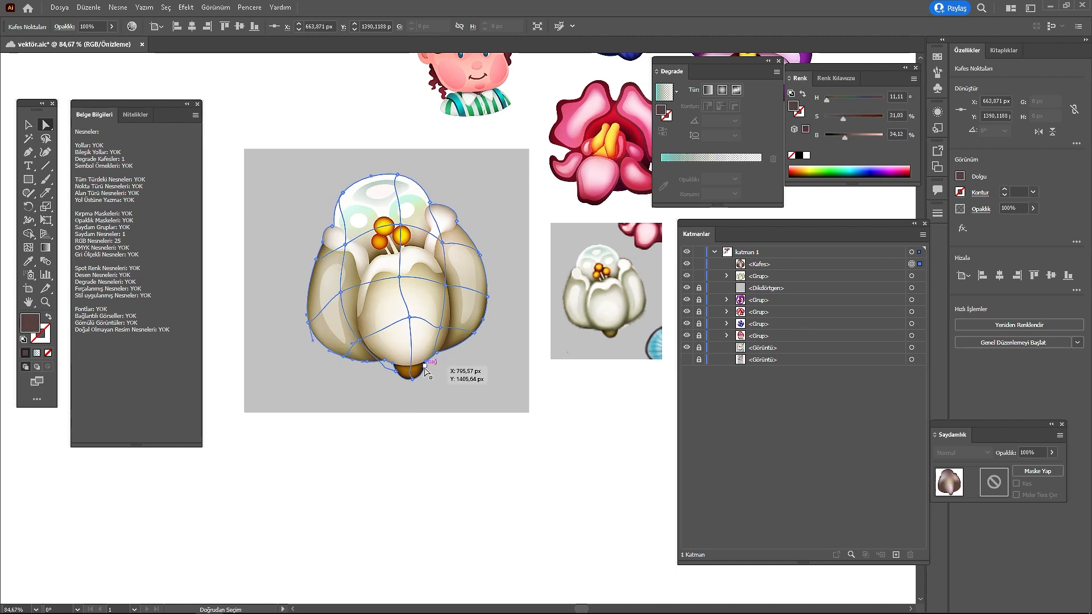
Step: Adjust and darken the mesh point beside the stem base and pull the left petal's inner point toward its outer edge
left_click_drag(424, 369, 449, 373)
left_click_drag(845, 138, 834, 140)
scroll(393, 319, "up", 1)
left_click_drag(363, 299, 407, 348)
left_click_drag(407, 348, 389, 351)
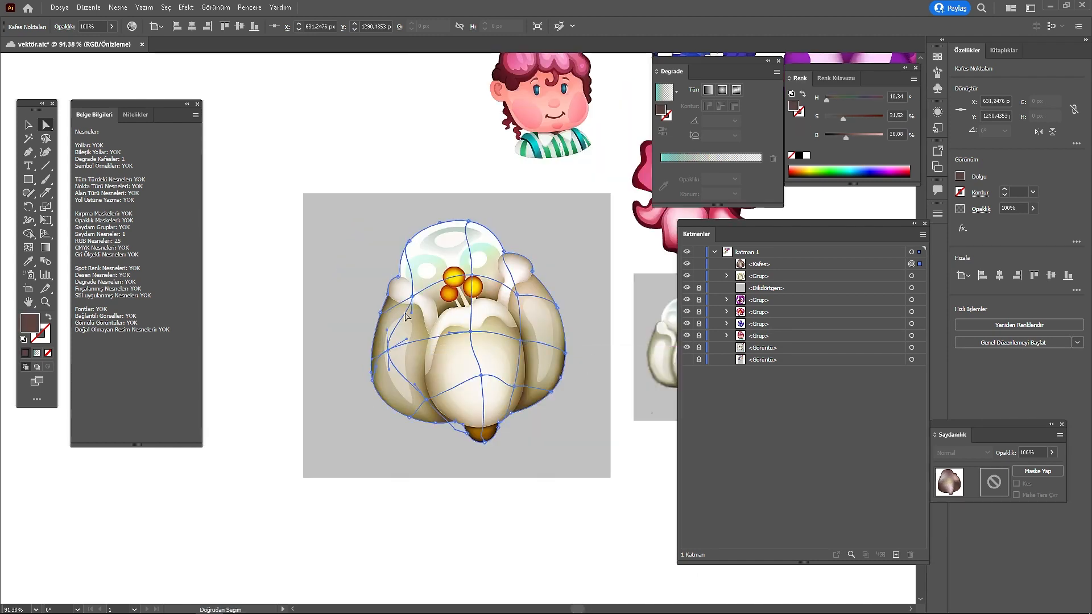
Step: Brighten the mesh point below the left petal's tip to 92%, and reposition and brighten the left petal's inner point
left_click(396, 313)
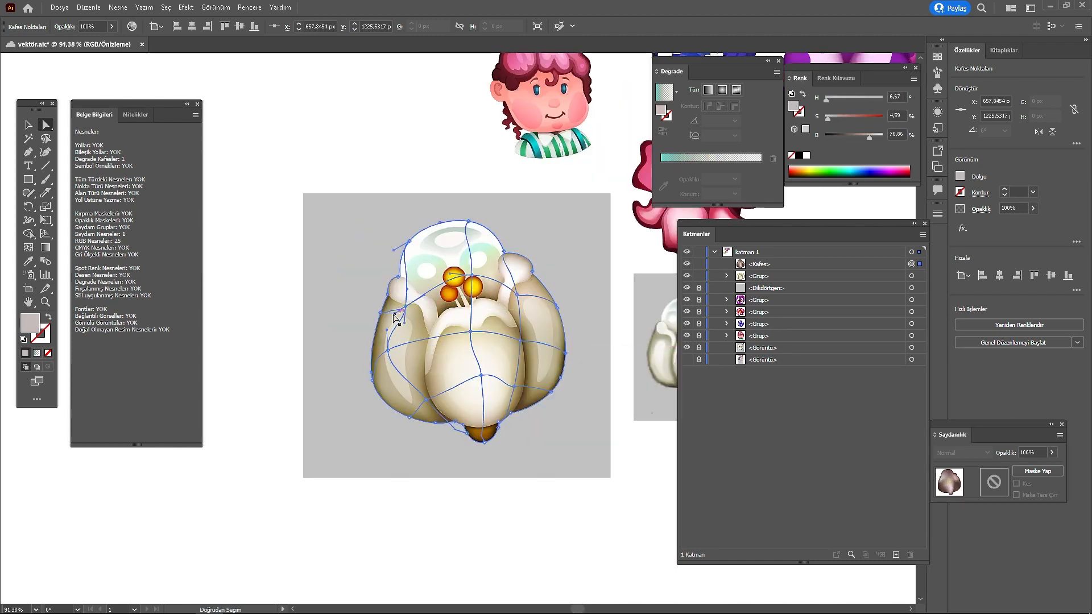
left_click(373, 384)
scroll(412, 336, "up", 1)
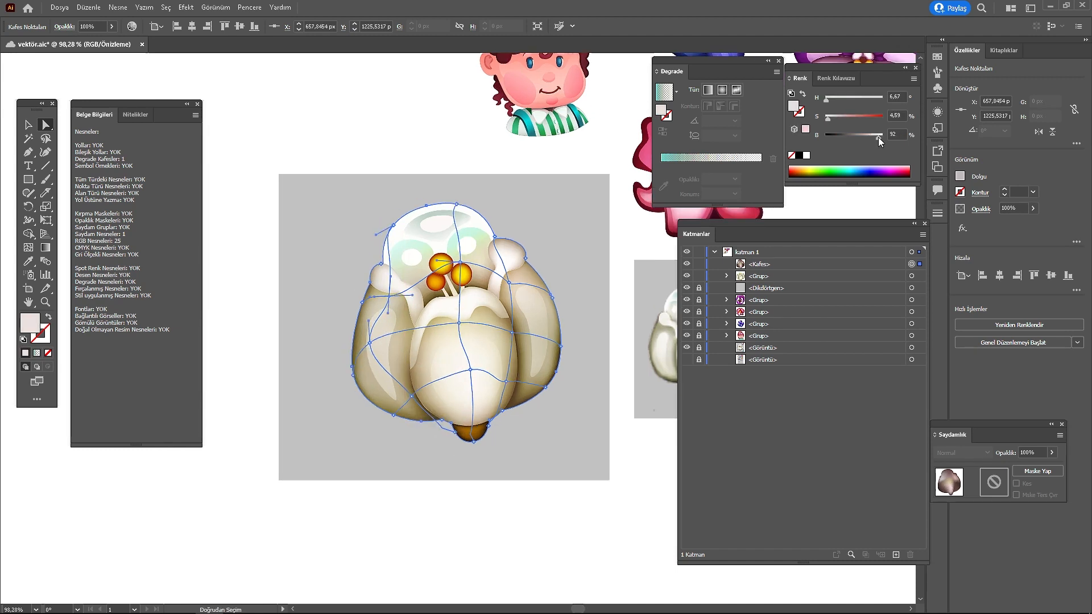
left_click_drag(376, 347, 397, 348)
left_click_drag(846, 137, 862, 137)
Step: Brighten the right petal's outer-edge and inner mesh points, the inner one to about 61%
left_click(573, 358)
left_click_drag(481, 455, 541, 370)
left_click(526, 357)
left_click_drag(839, 137, 860, 137)
left_click(481, 345)
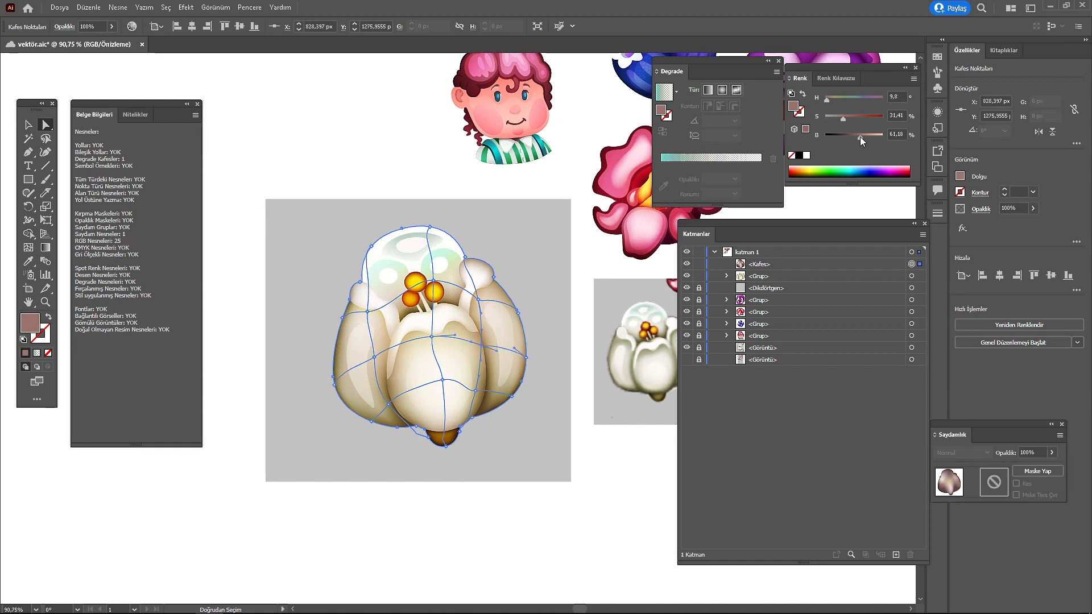
Step: Reposition the mesh points on the right petal's inner side and behind the stamens
left_click(512, 397)
left_click_drag(476, 391, 485, 392)
scroll(485, 392, "up", 1)
left_click_drag(472, 332, 478, 333)
left_click_drag(419, 262, 400, 258)
left_click(535, 273)
scroll(494, 364, "up", 1)
Step: Brighten the left petal's outer-edge mesh point and set the edge point by the left tip to 44% grey
left_click_drag(511, 343, 510, 411)
left_click(305, 383)
left_click_drag(843, 137, 878, 137)
left_click(347, 292)
left_click(326, 275)
left_click_drag(827, 100, 851, 101)
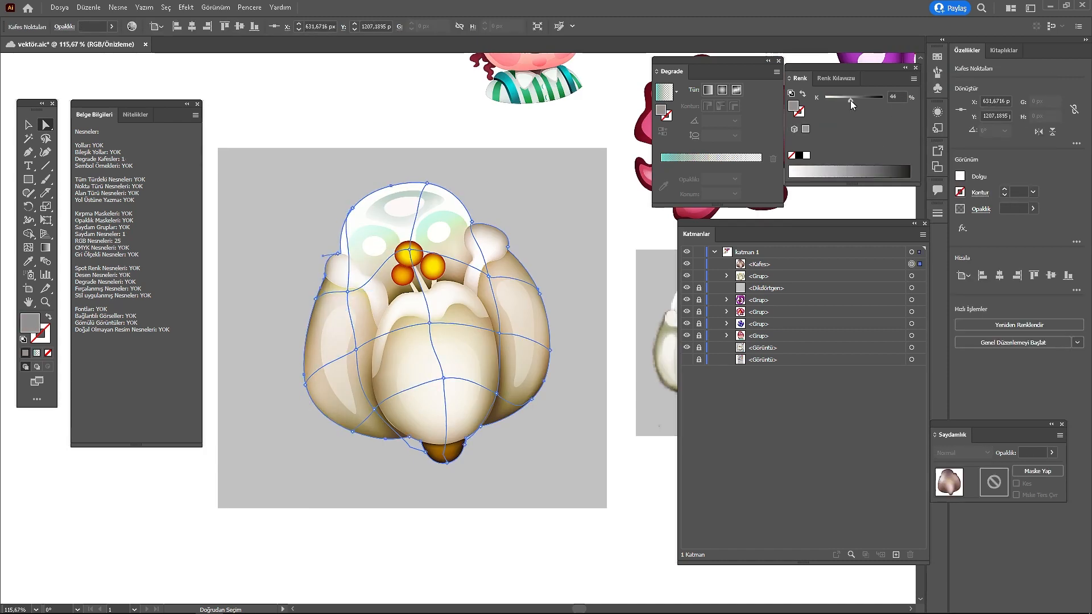
Step: Brighten the mesh point at the right petal's lower edge to about 79% in HSB, and brighten the left petal's inner point
left_click(532, 399)
left_click(915, 78)
left_click(939, 115)
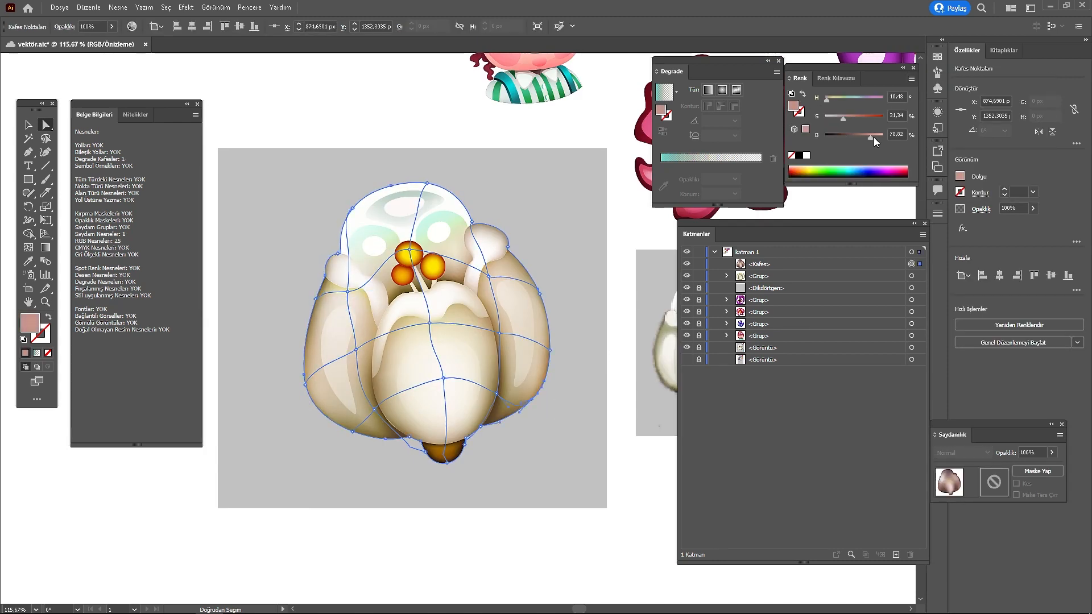
scroll(421, 341, "down", 2)
left_click(373, 356)
left_click_drag(846, 137, 868, 140)
Step: Adjust the mesh point colours in HSB on the right petal's inner side and up around its tip
left_click(912, 78)
left_click(939, 115)
left_click(497, 339)
scroll(477, 473, "down", 1)
left_click(500, 260)
scroll(478, 238, "up", 2)
left_click(470, 240)
scroll(446, 254, "down", 1)
Step: Adjust the mesh point colours in HSB along the left petal, from its upper part down to its middle
left_click(342, 288)
left_click(342, 290)
left_click(334, 311)
left_click(912, 79)
left_click(940, 114)
scroll(364, 365, "down", 1)
left_click(343, 374)
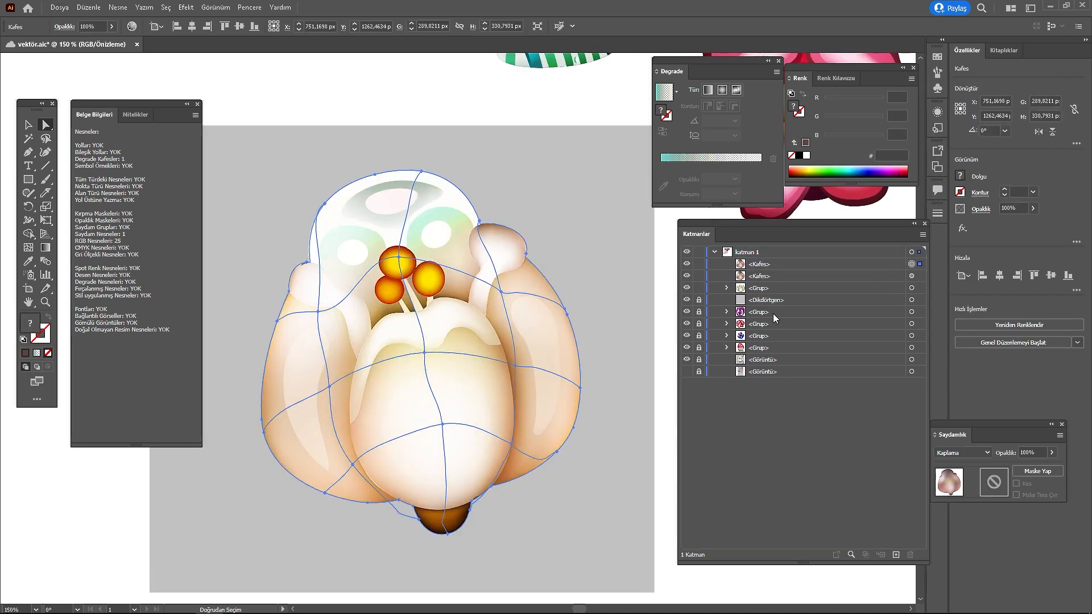
Step: Make an opacity mask from the two stacked gradient meshes and open the mask for editing
left_click(912, 276, "shift")
left_click(1038, 471)
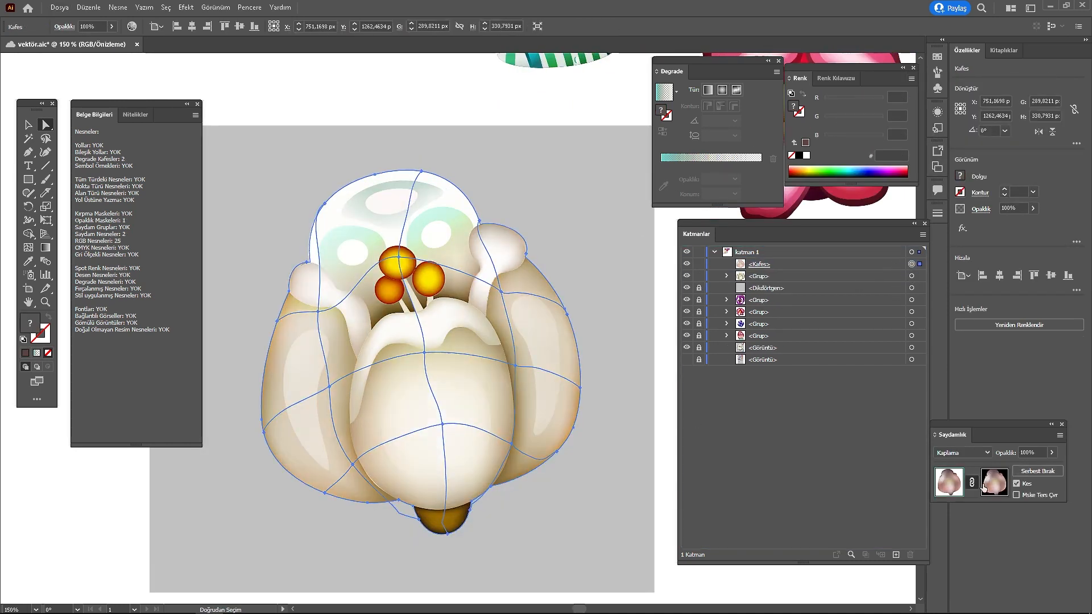
left_click(995, 483)
Step: Reposition the masked mesh's point on the left petal and brighten the mesh points on the side petals
left_click_drag(387, 340, 406, 340)
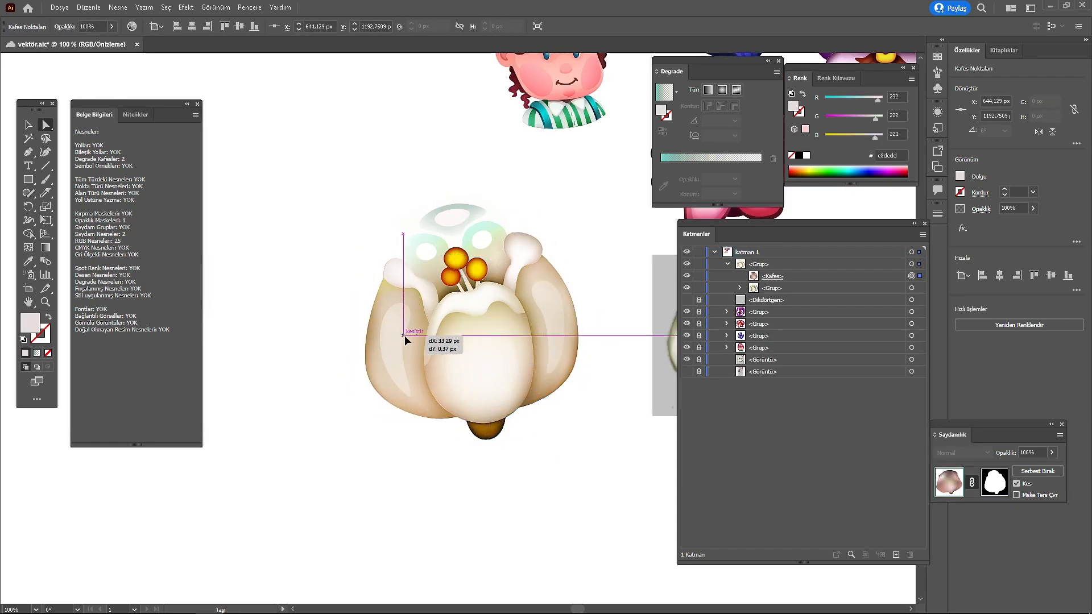
left_click_drag(871, 138, 879, 138)
left_click(556, 324)
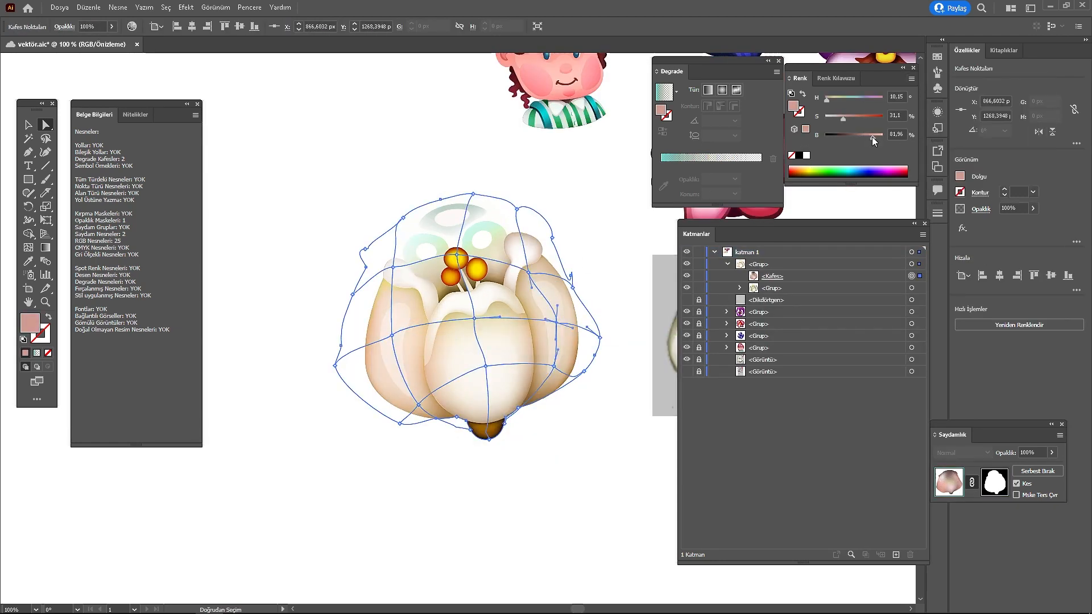
left_click(570, 276)
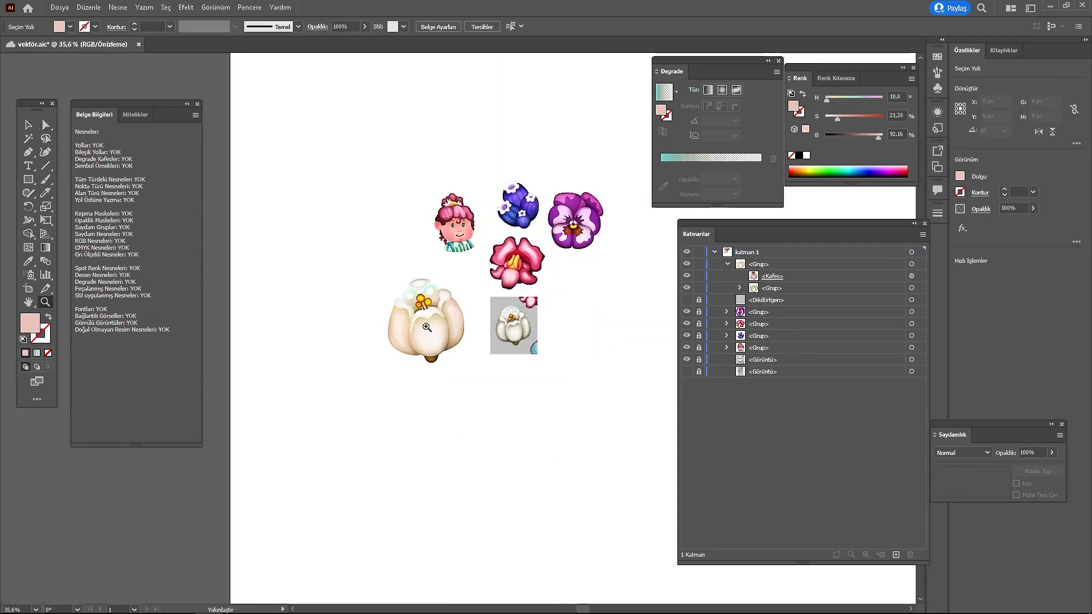
Step: Recolour the highlight shape on the top petal light blue, about 189° hue, 29% saturation and 100% brightness
left_click_drag(427, 328, 481, 288)
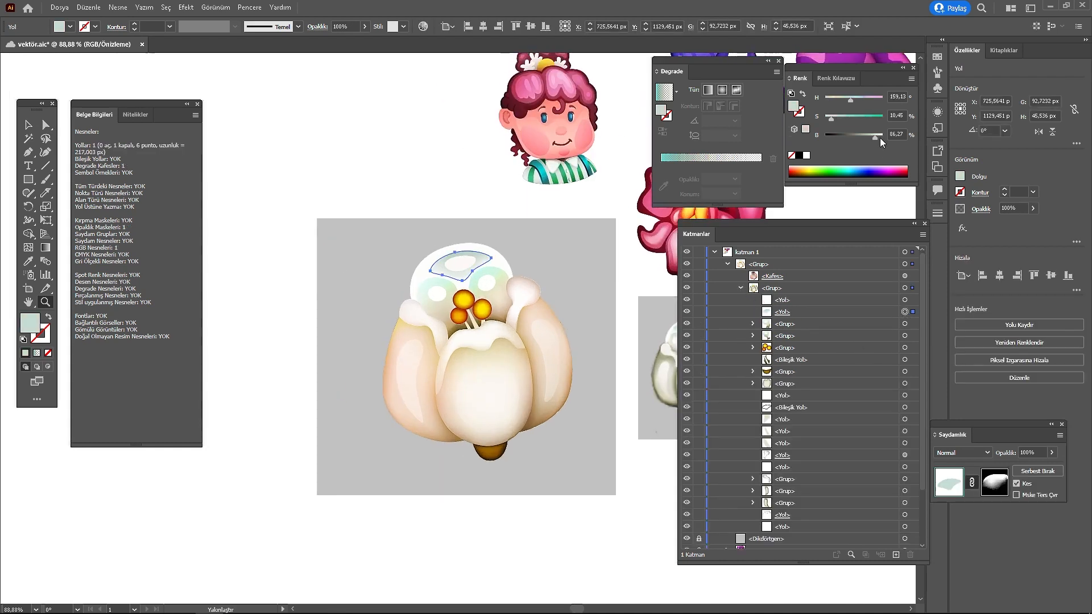
left_click_drag(880, 137, 896, 138)
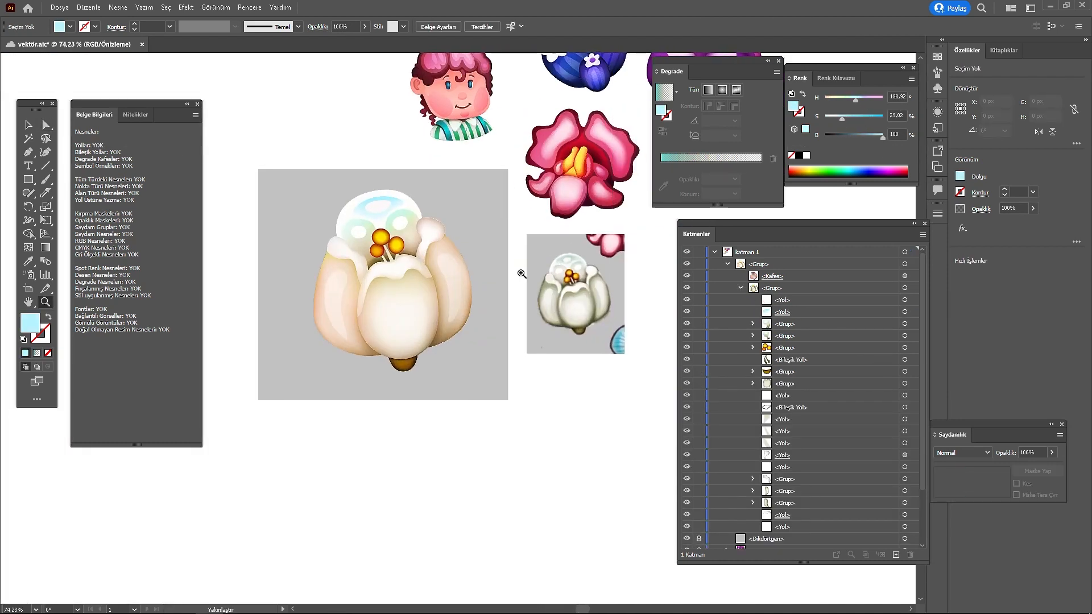
Step: Unlock the background rectangle, fill it red with hue 0°, saturation 58.66% and brightness 70.2%, and round its corners
left_click(728, 264)
left_click(699, 276)
left_click(912, 276)
mouse_move(826, 118)
left_mouse_down()
mouse_move(860, 108)
mouse_move(824, 98)
left_mouse_up()
mouse_move(869, 137)
left_mouse_down()
mouse_move(844, 135)
mouse_move(866, 135)
left_mouse_up()
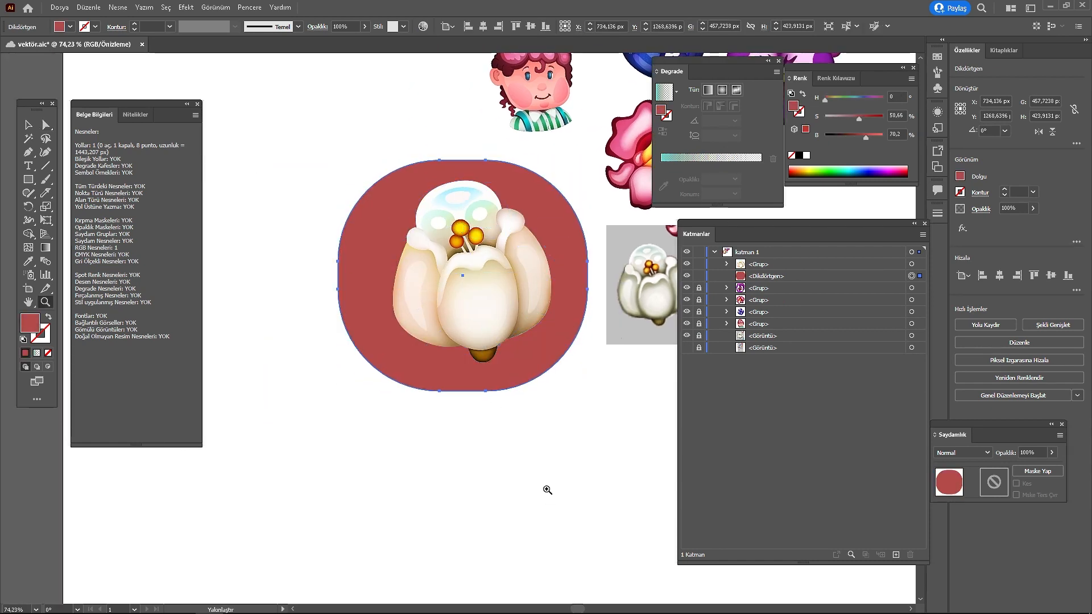
Step: Move the flower slightly sideways to centre it on the red rounded background and deselect it
scroll(579, 374, "down", 3)
scroll(419, 342, "up", 2)
key("v")
left_click_drag(424, 341, 418, 340)
left_click(463, 481)
key("z")
left_click_drag(471, 482, 519, 459)
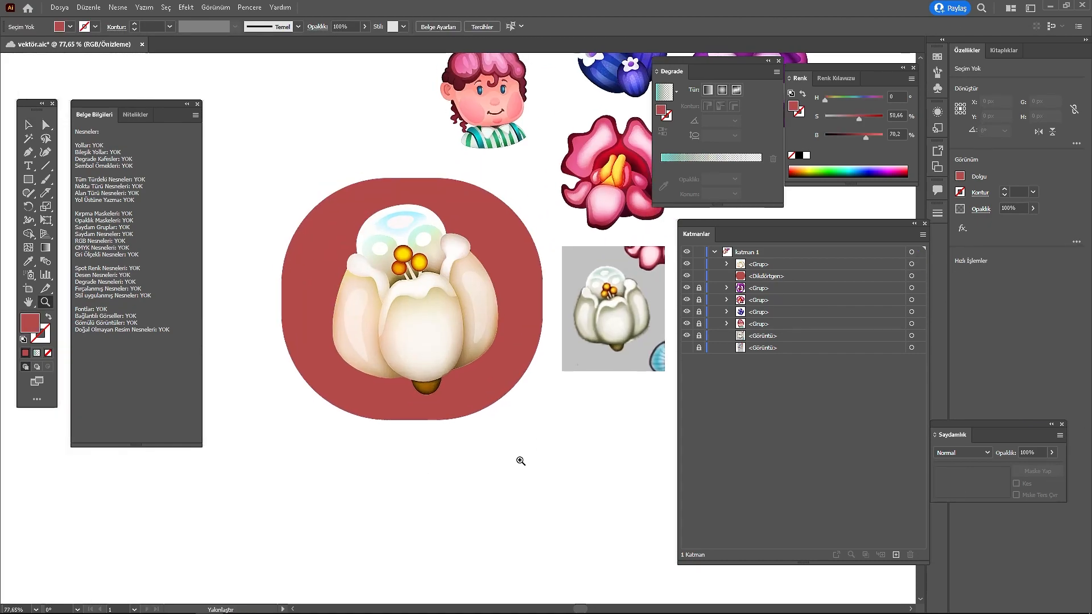
Step: View the flower full screen and compare it with the reference and the other flowers
key("f")
key("f")
left_click_drag(286, 232, 416, 254)
left_click_drag(416, 255, 403, 342)
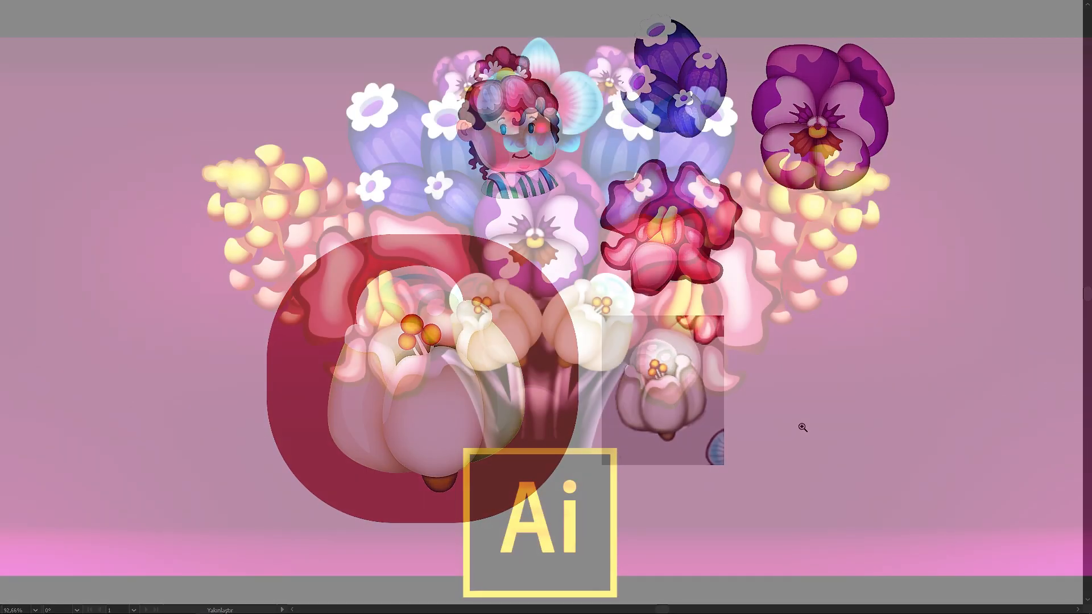